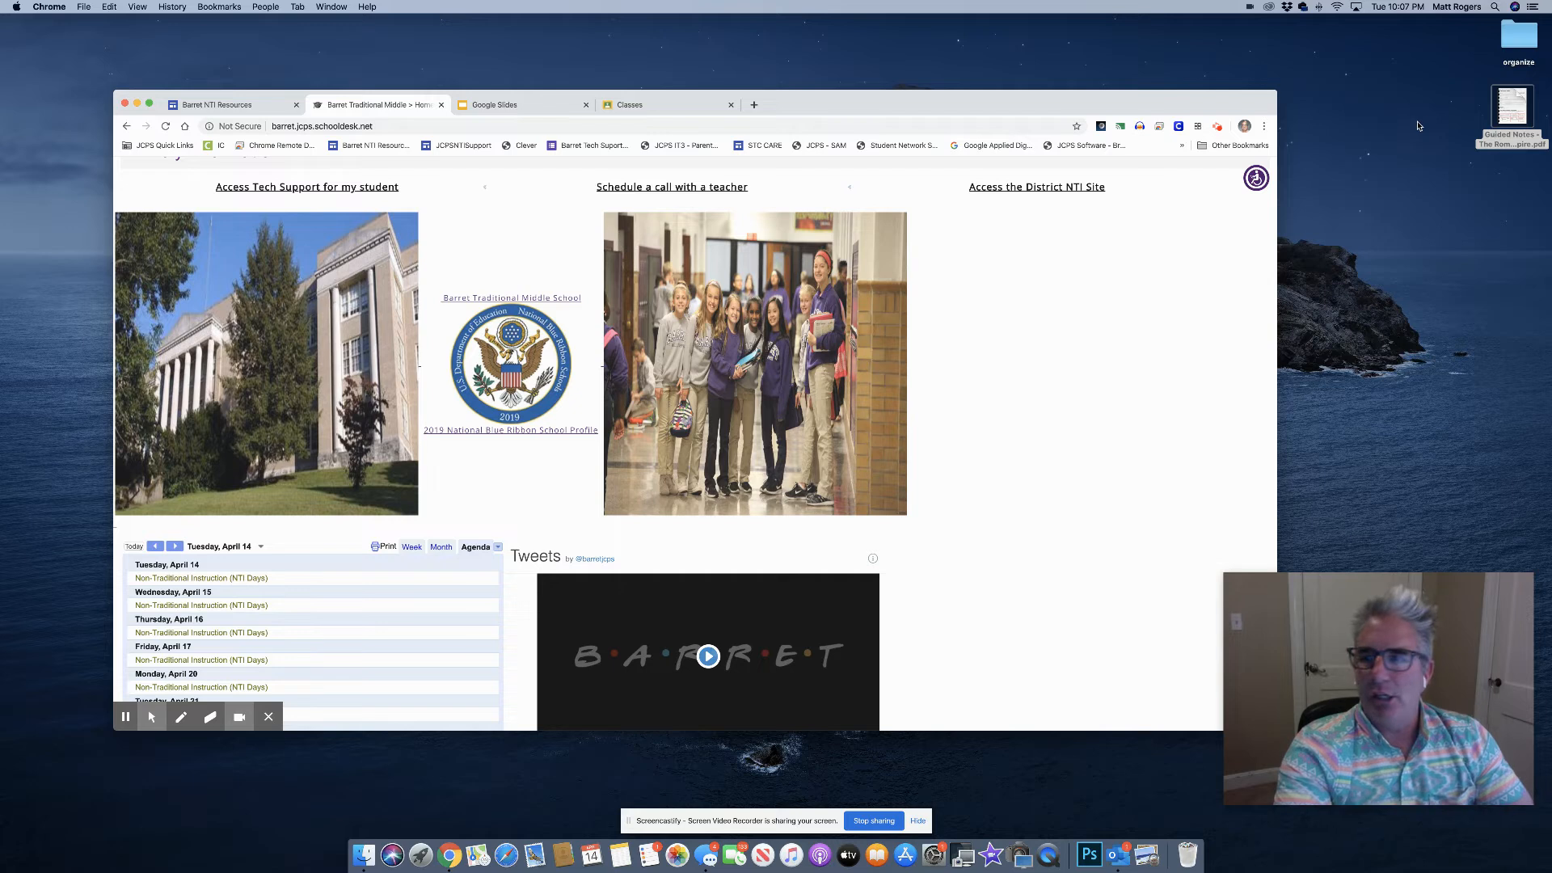
Open the Guided Notes - The Roman Empire PDF from the desktop and capture all of page 1 as a screenshot
double_click(1505, 98)
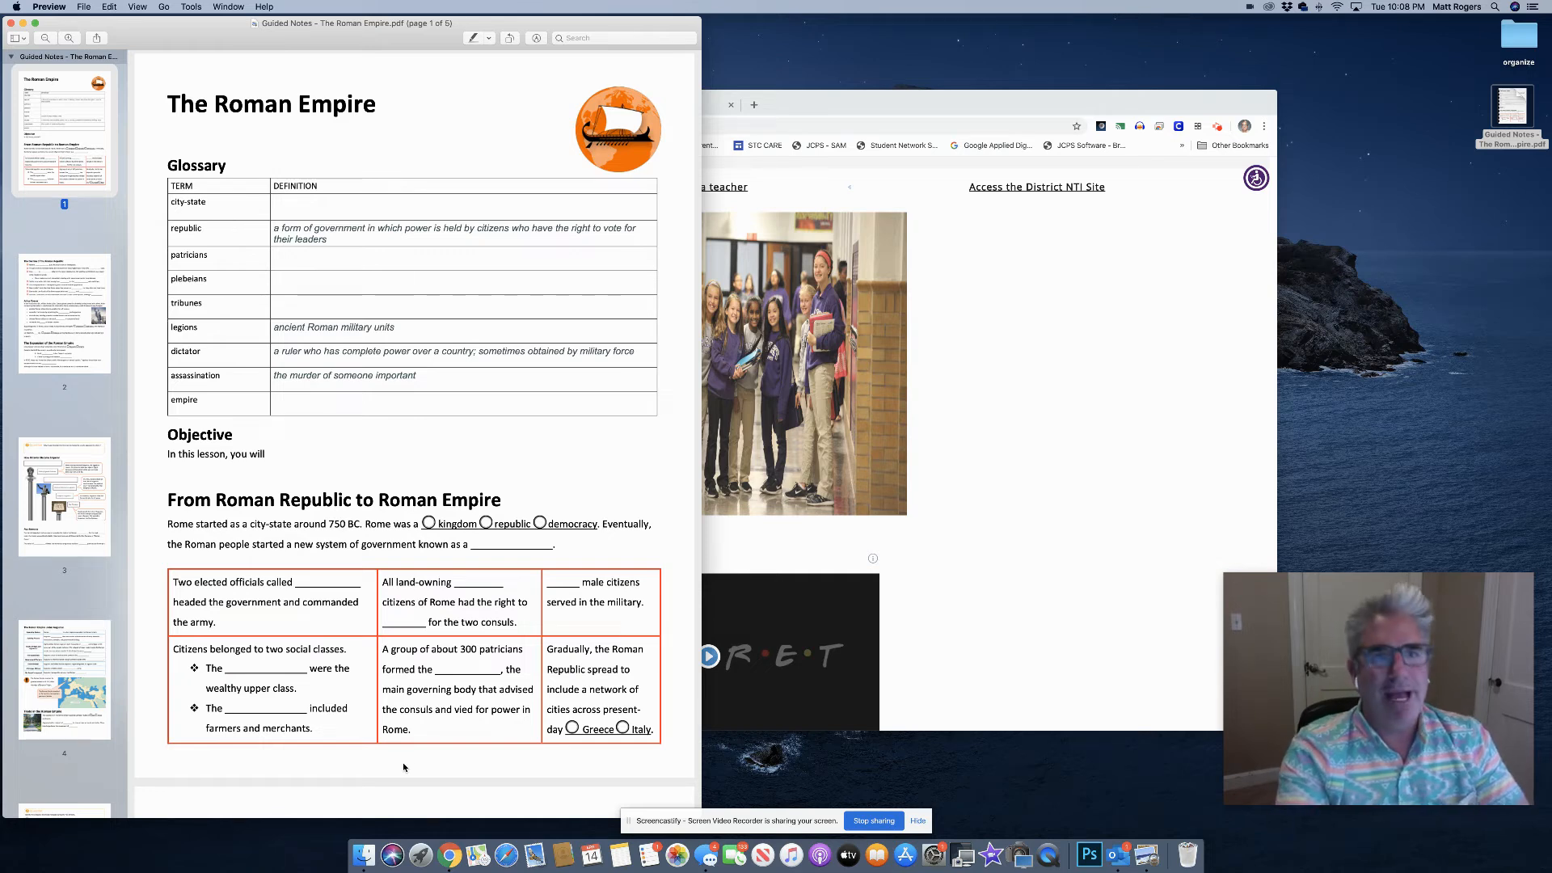
key(super+shift+4)
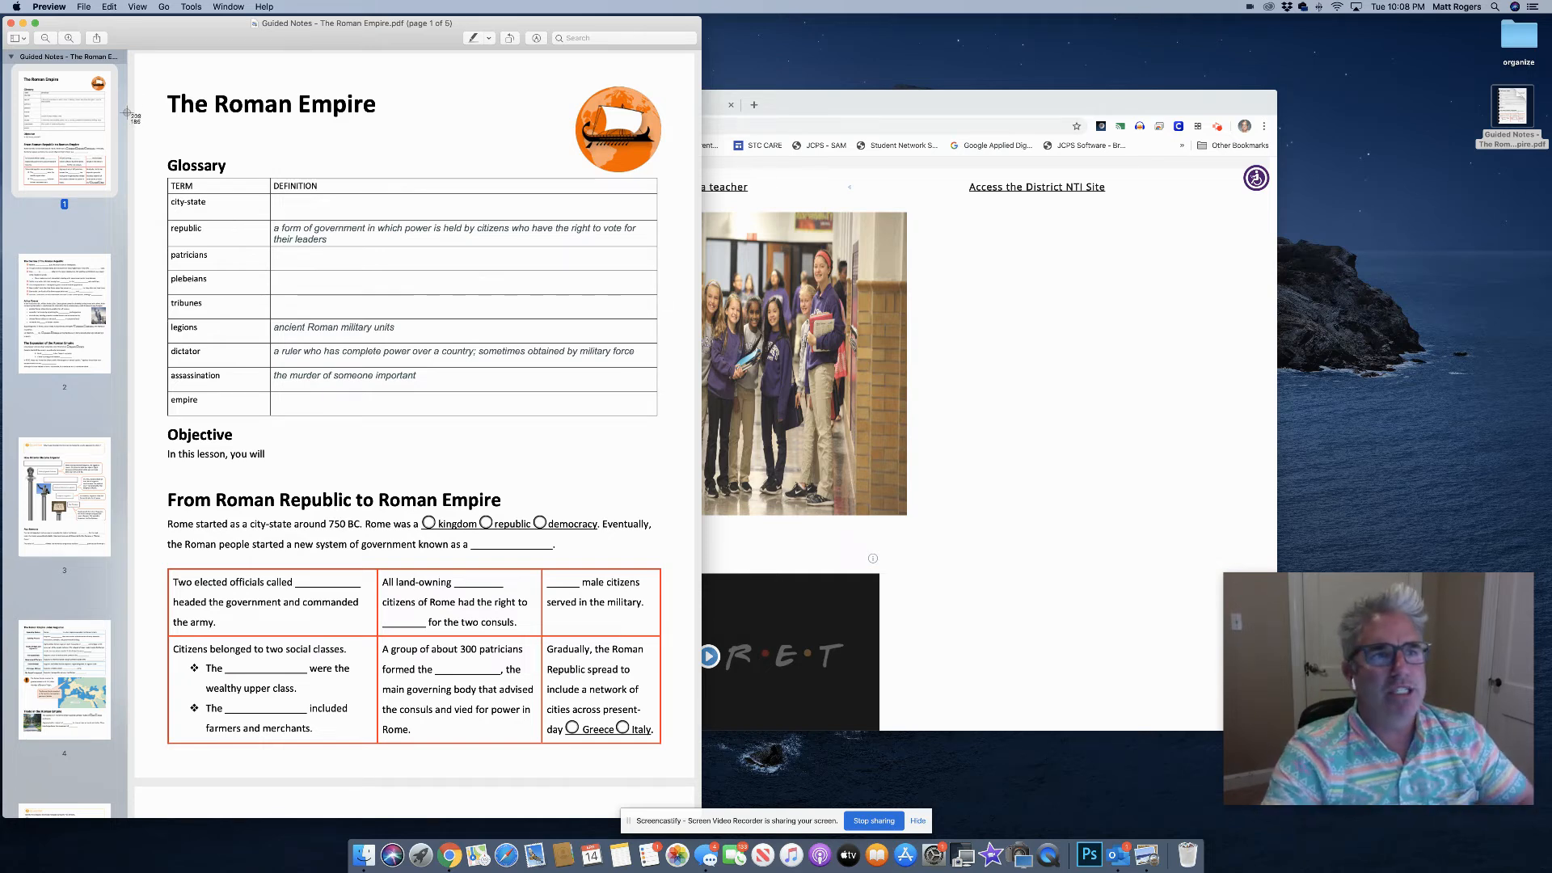
drag(135, 54, 694, 783)
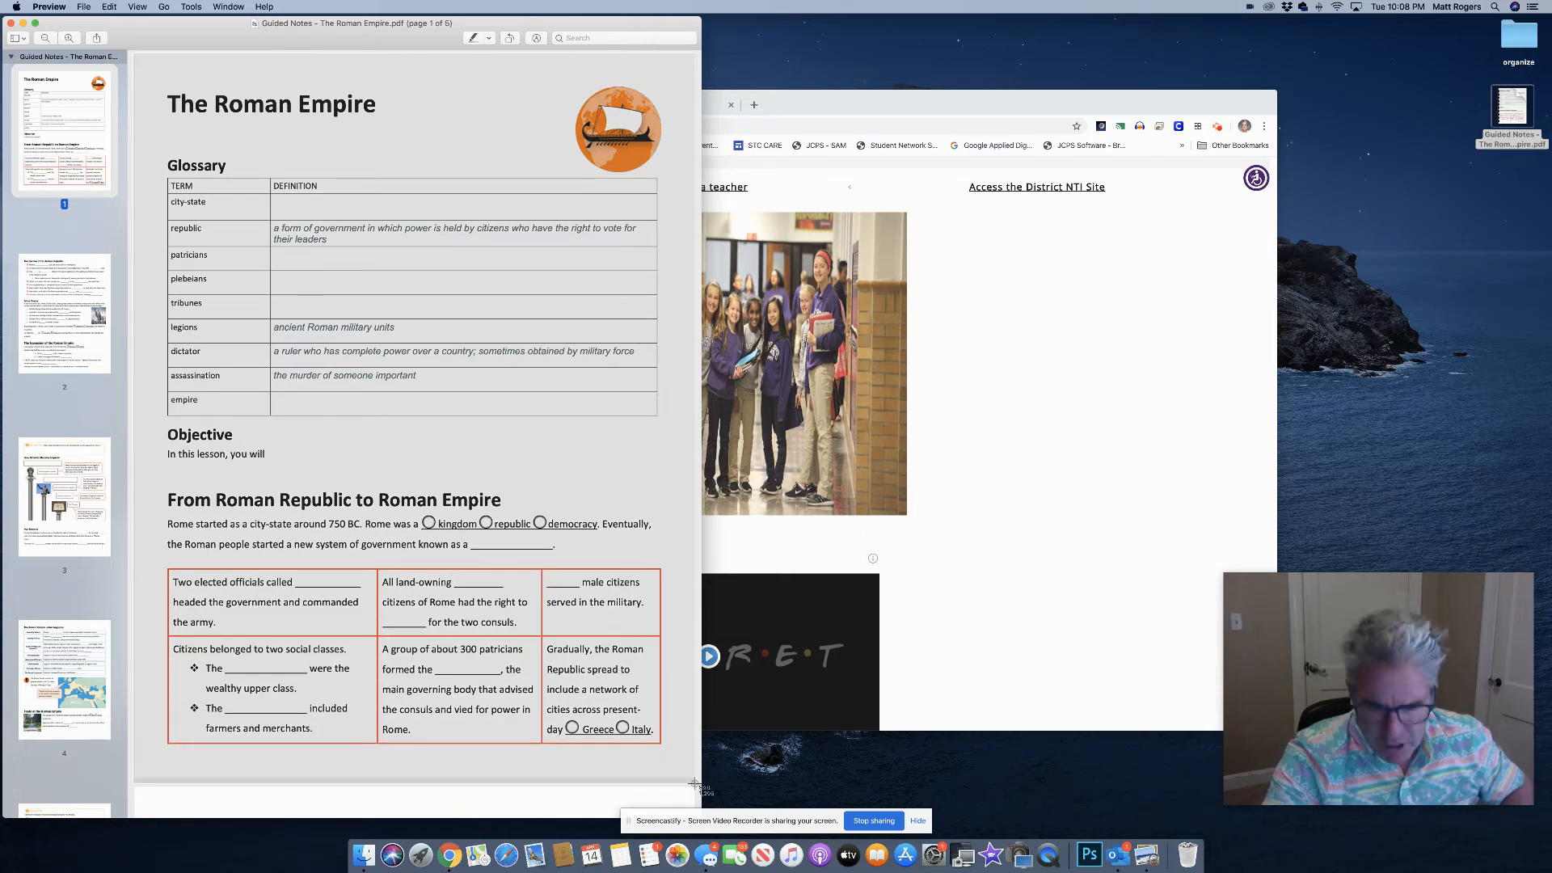
drag(694, 784, 694, 783)
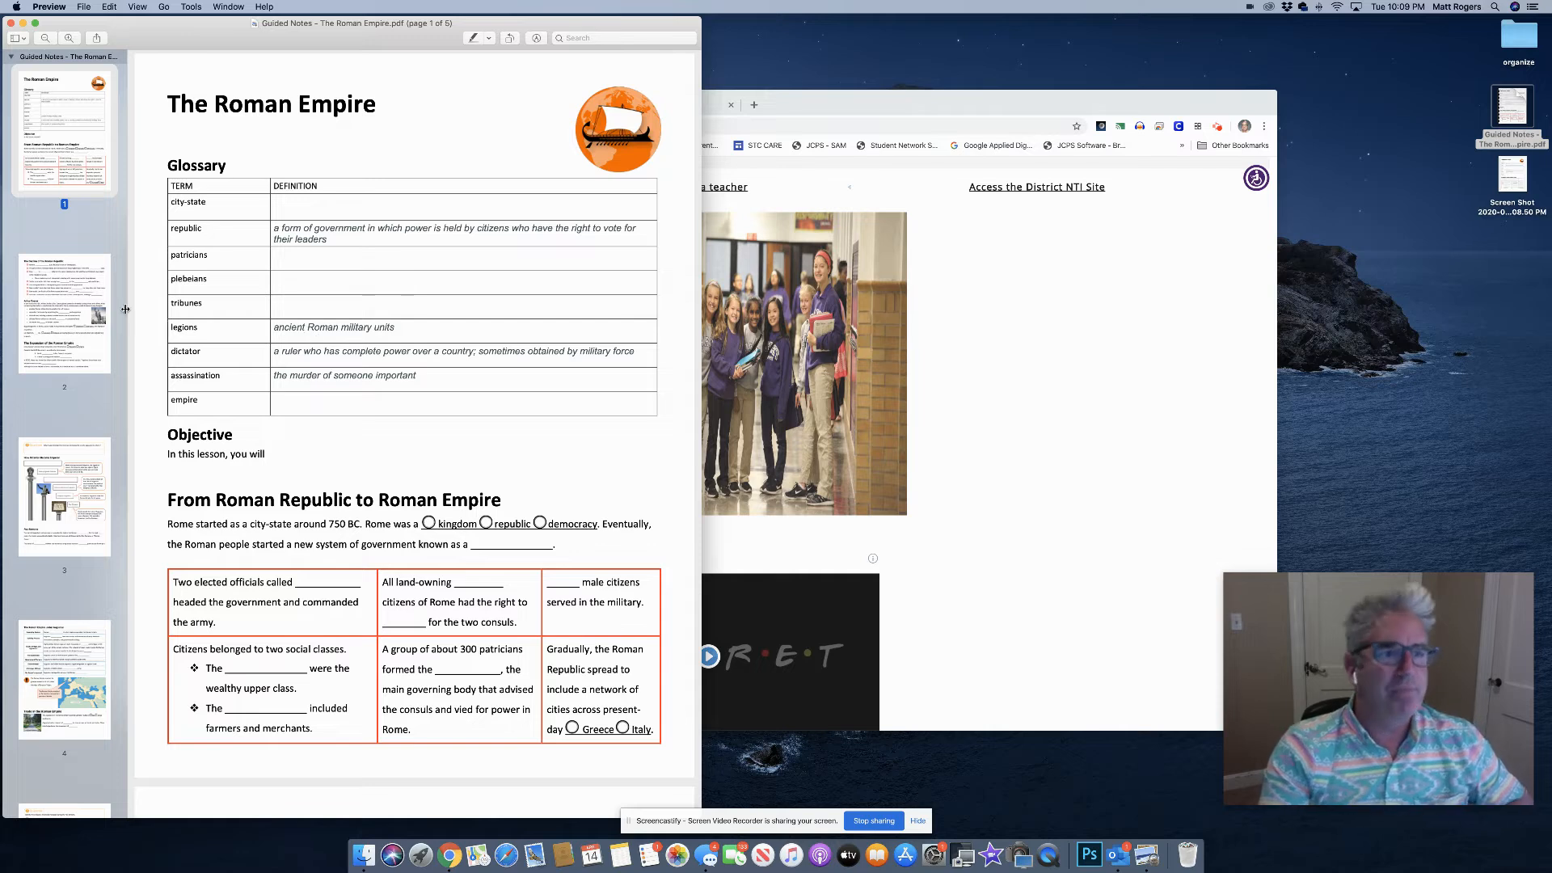
Capture page 2 of the PDF, starting with The Decline of the Roman Republic, as a full-page screenshot
scroll(369, 311, down, 5)
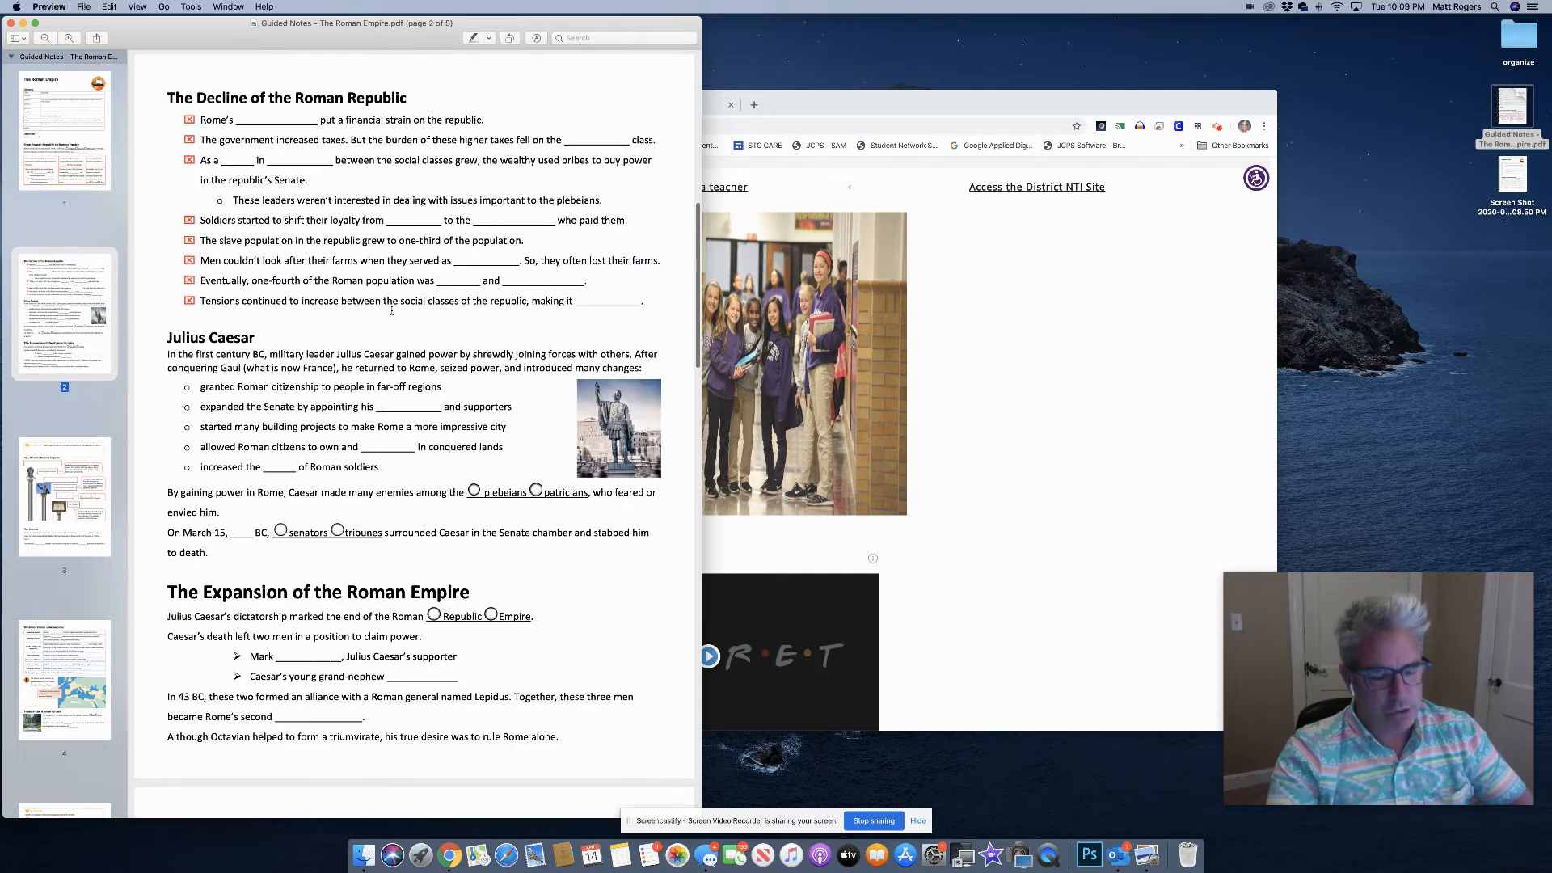
key(super+shift+4)
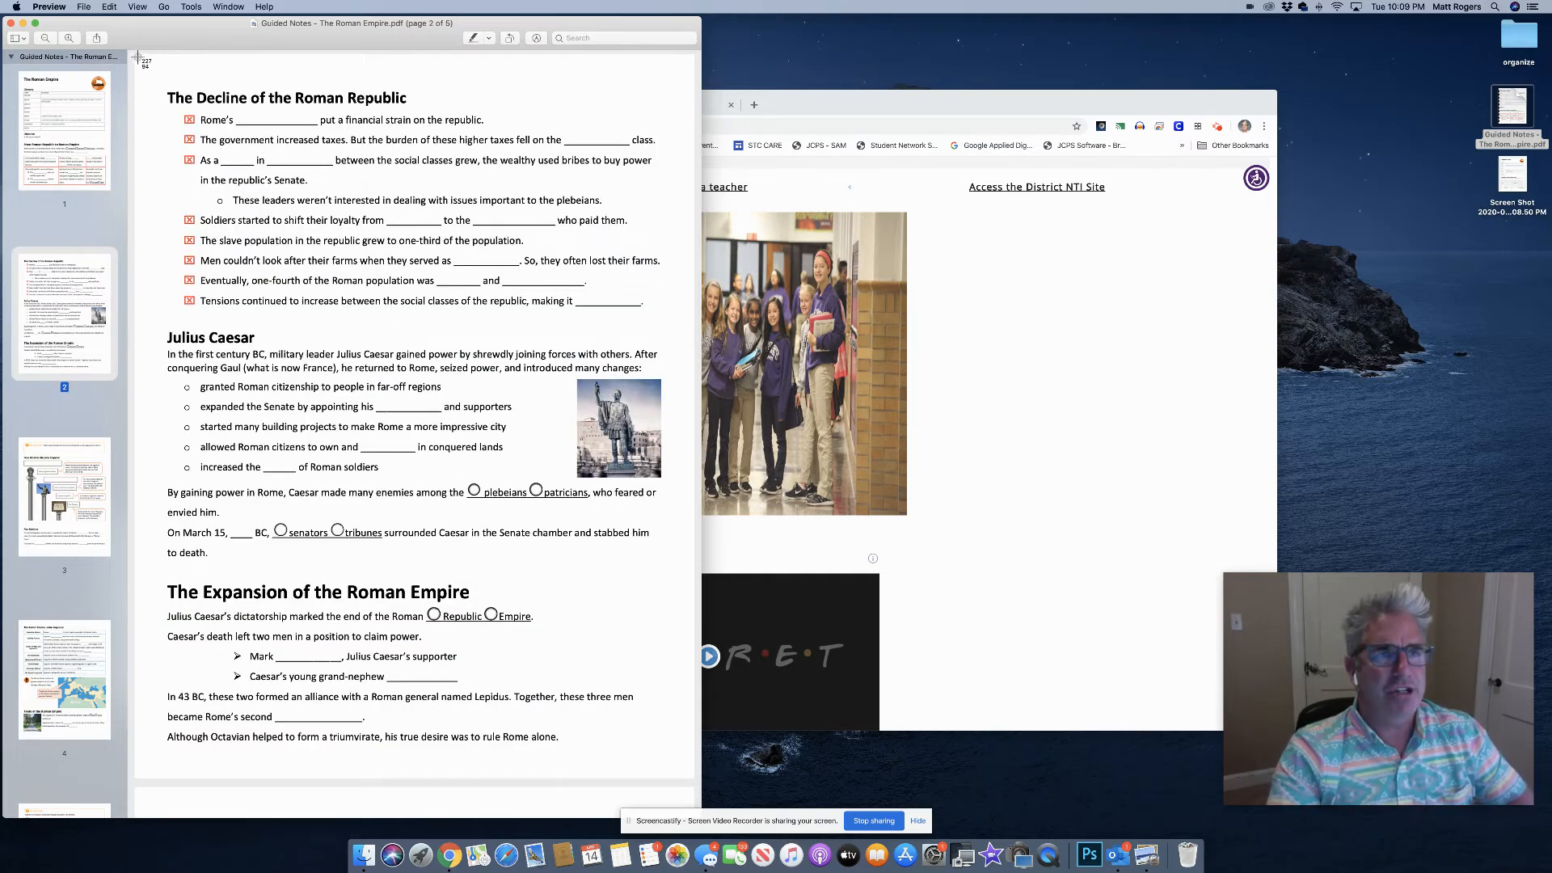
drag(135, 57, 696, 781)
Go to page 3 of the PDF, How Octavian Became Emperor, and capture the whole page as a screenshot
click(95, 486)
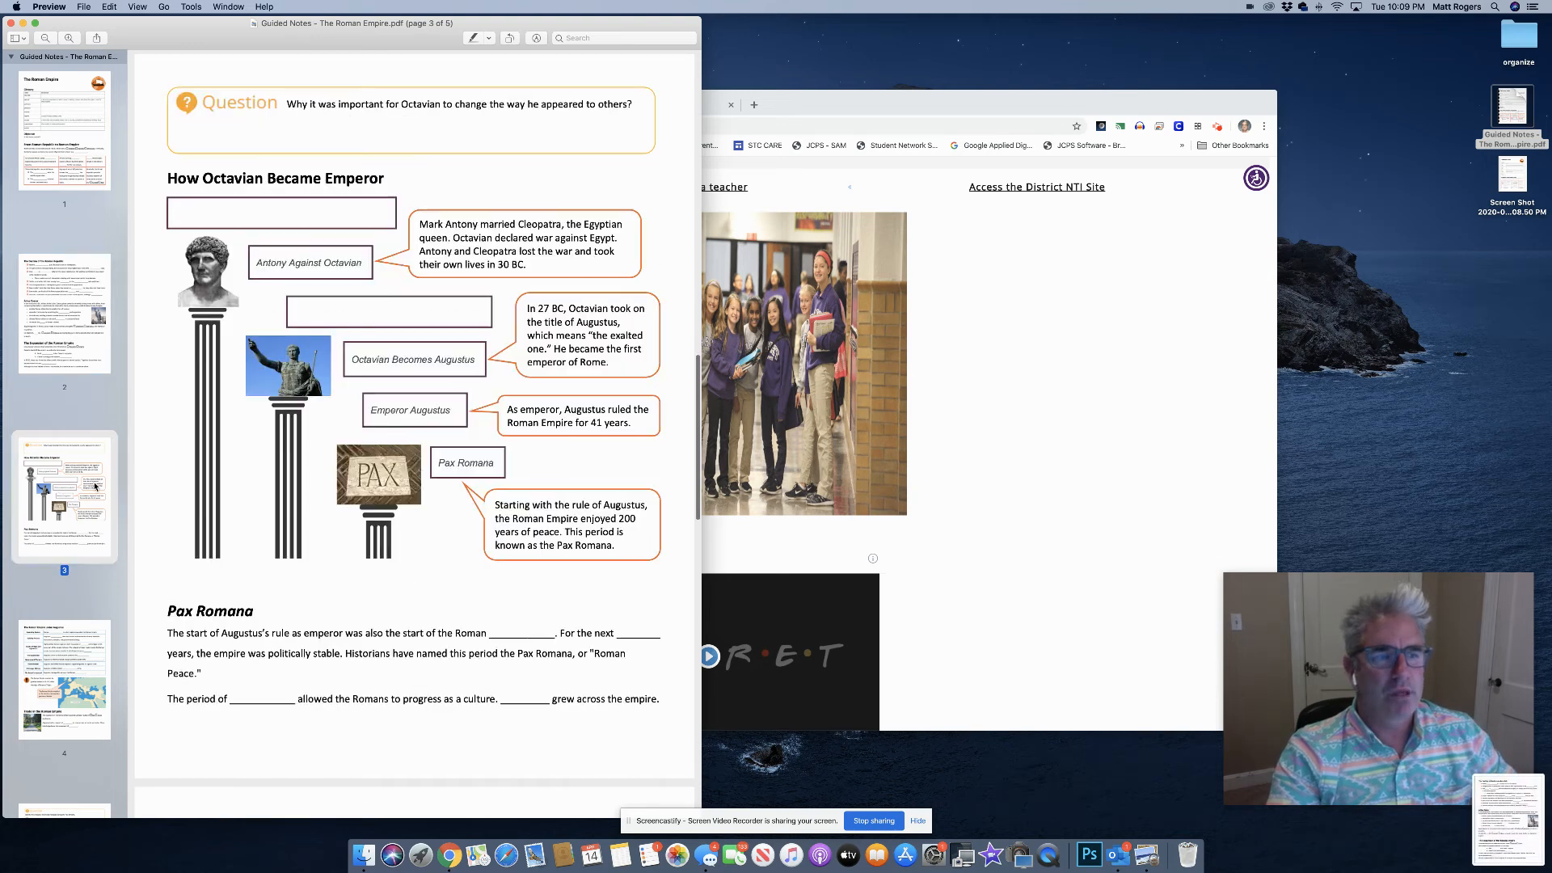
key(super+shift+4)
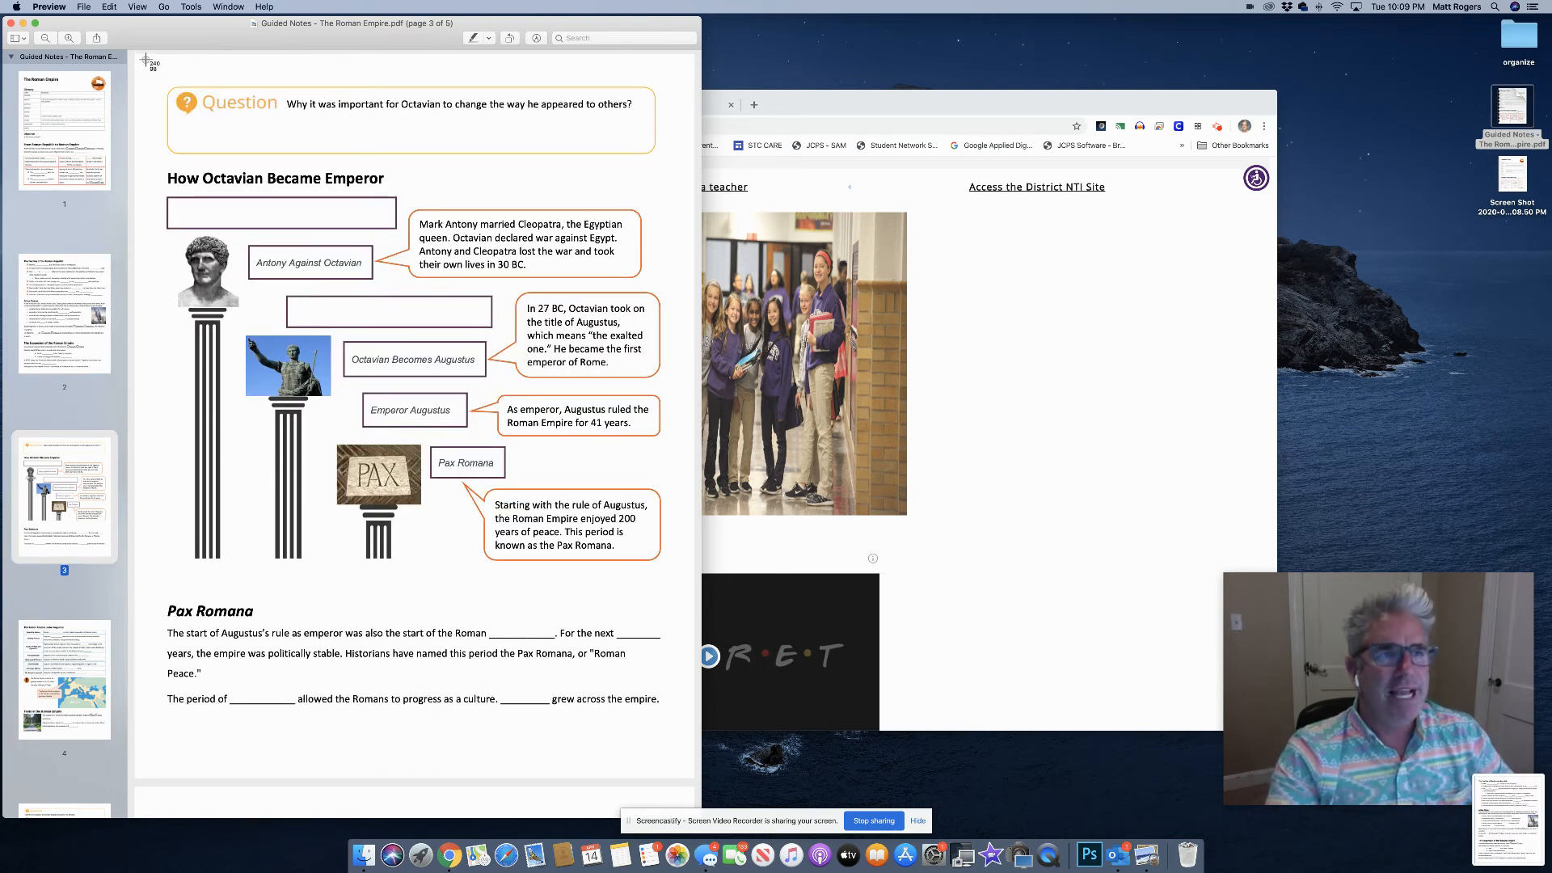
drag(132, 52, 697, 784)
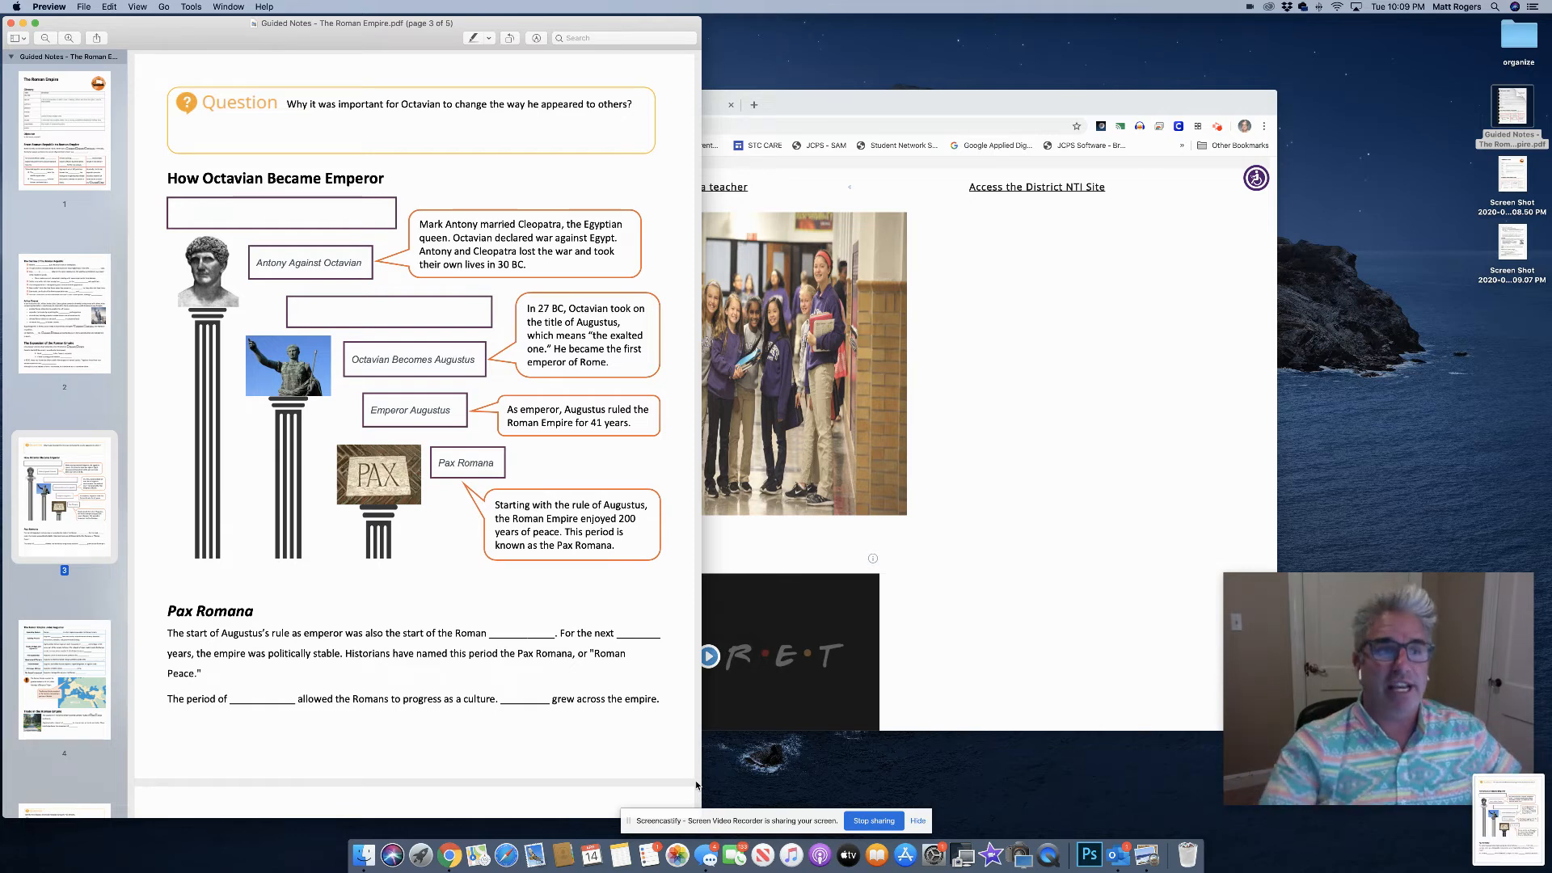
Go to page 4 of the PDF, The Roman Empire under Augustus, and capture the whole page as a screenshot
click(118, 700)
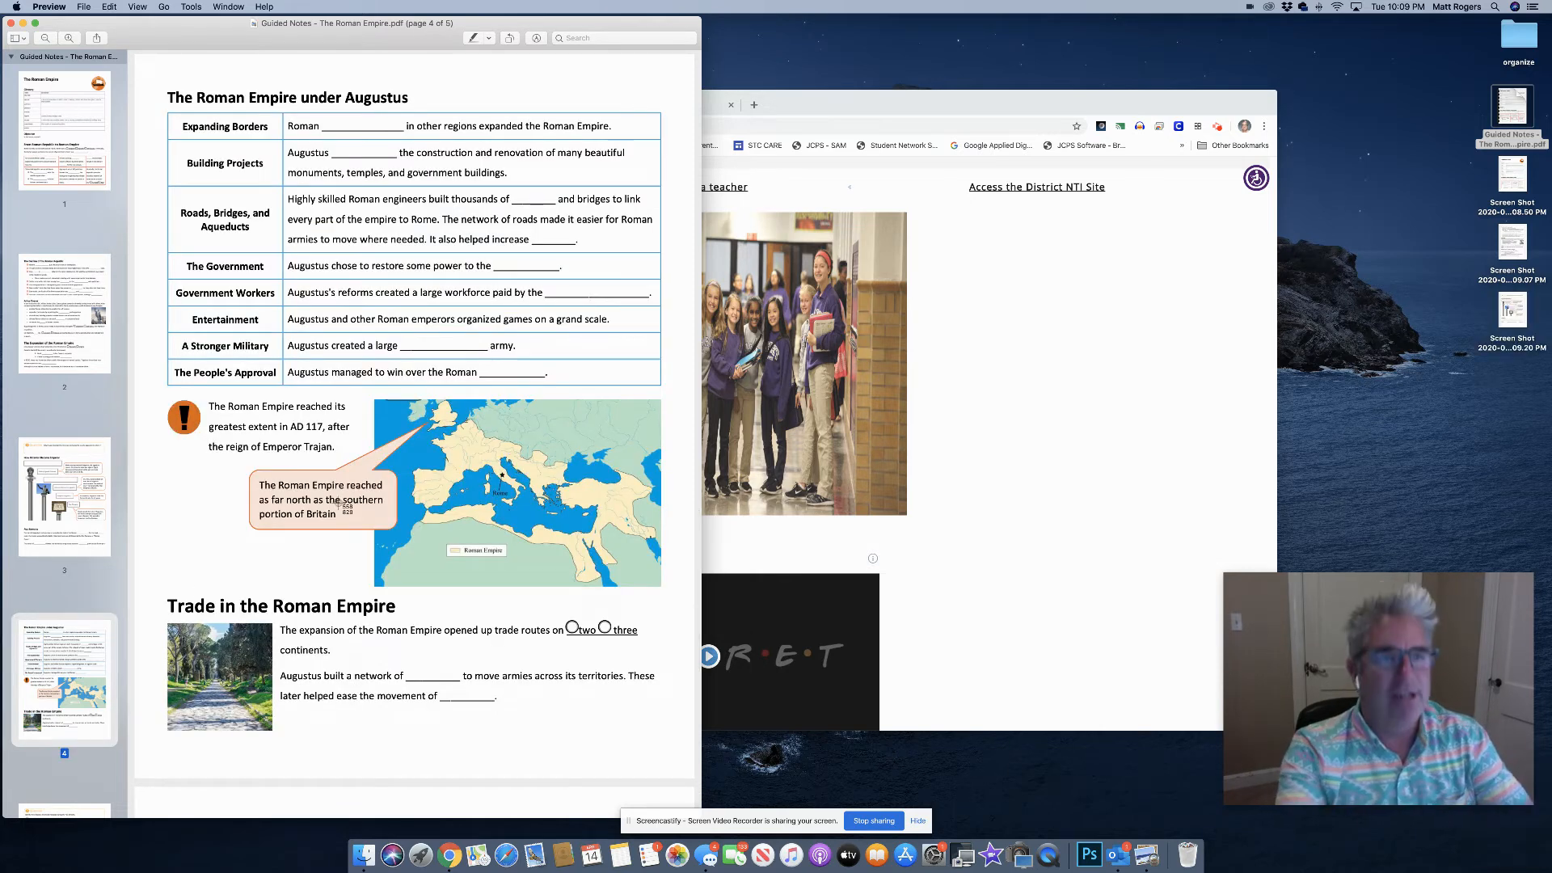
key(shift+super+4)
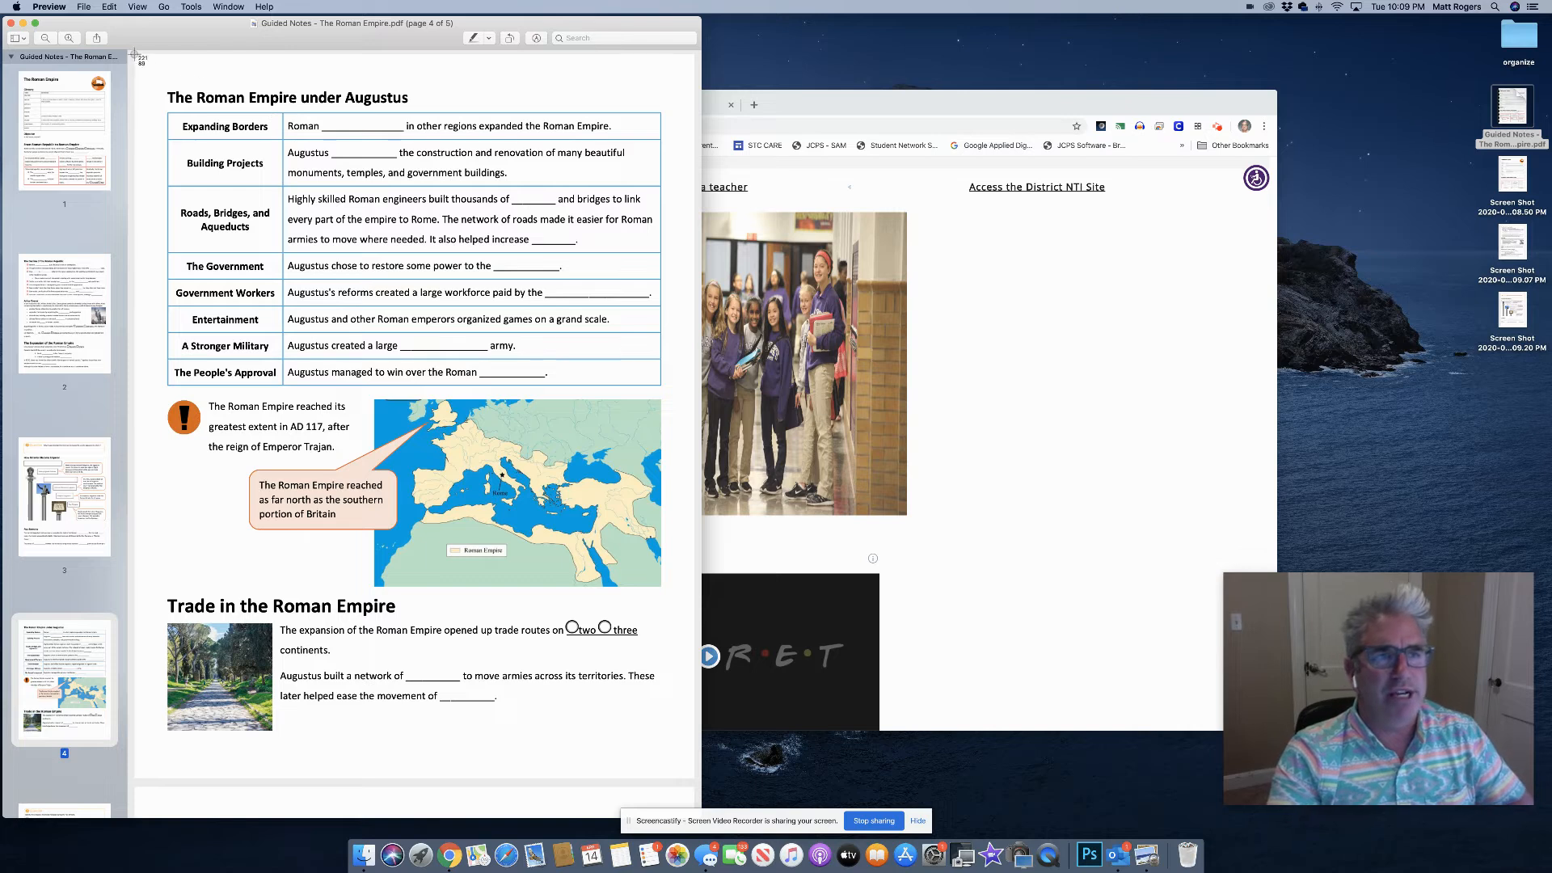
drag(133, 53, 694, 779)
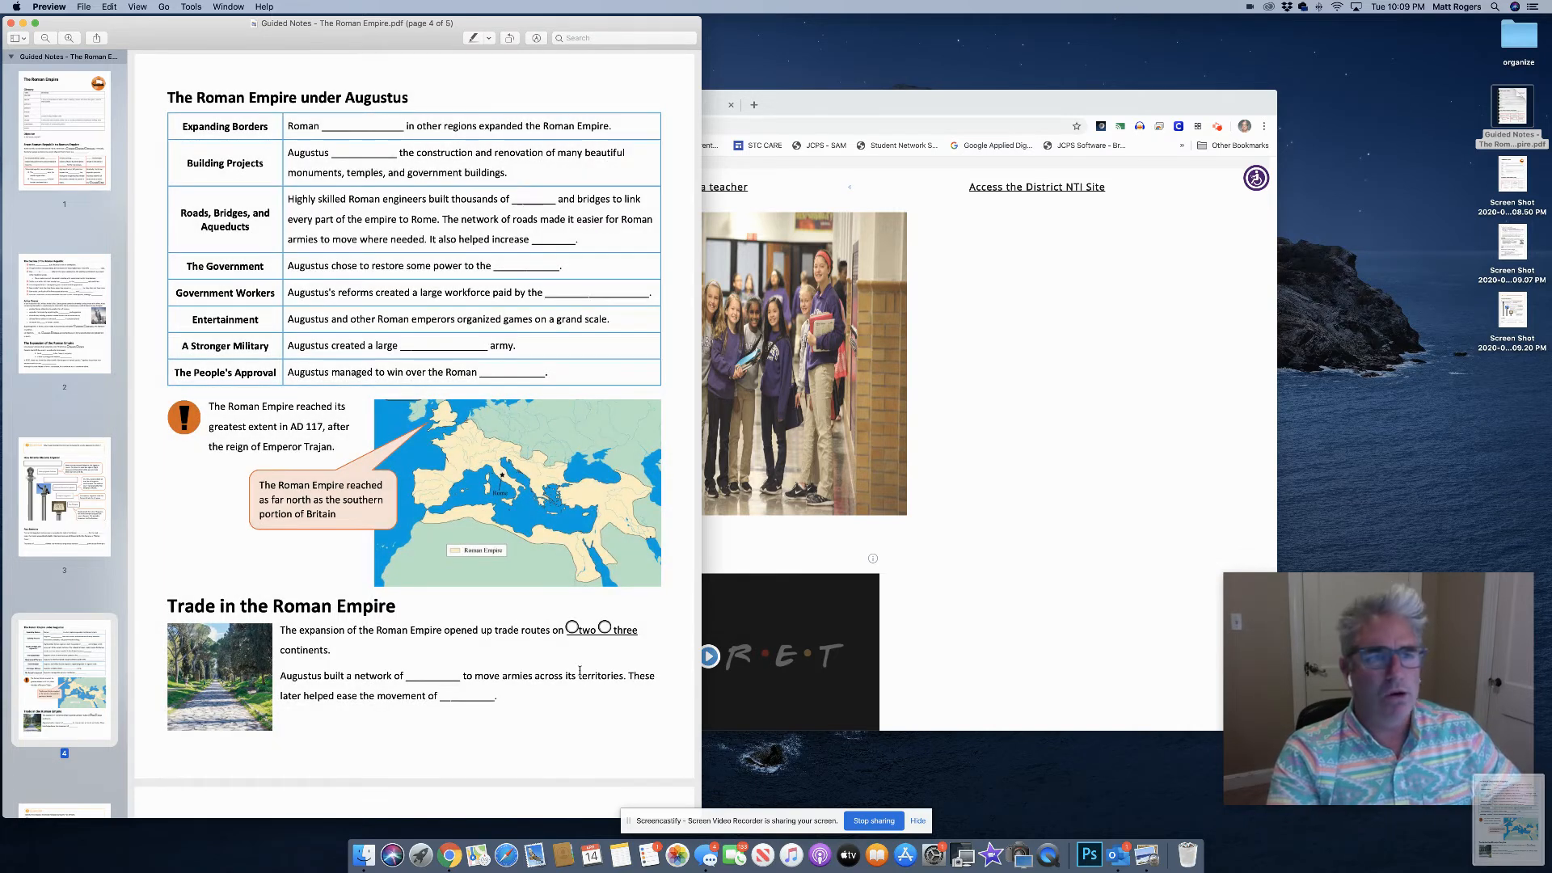
Capture page 5 of the PDF, with the trade question and Summary, as a screenshot and close the PDF
scroll(109, 607, down, 3)
click(66, 703)
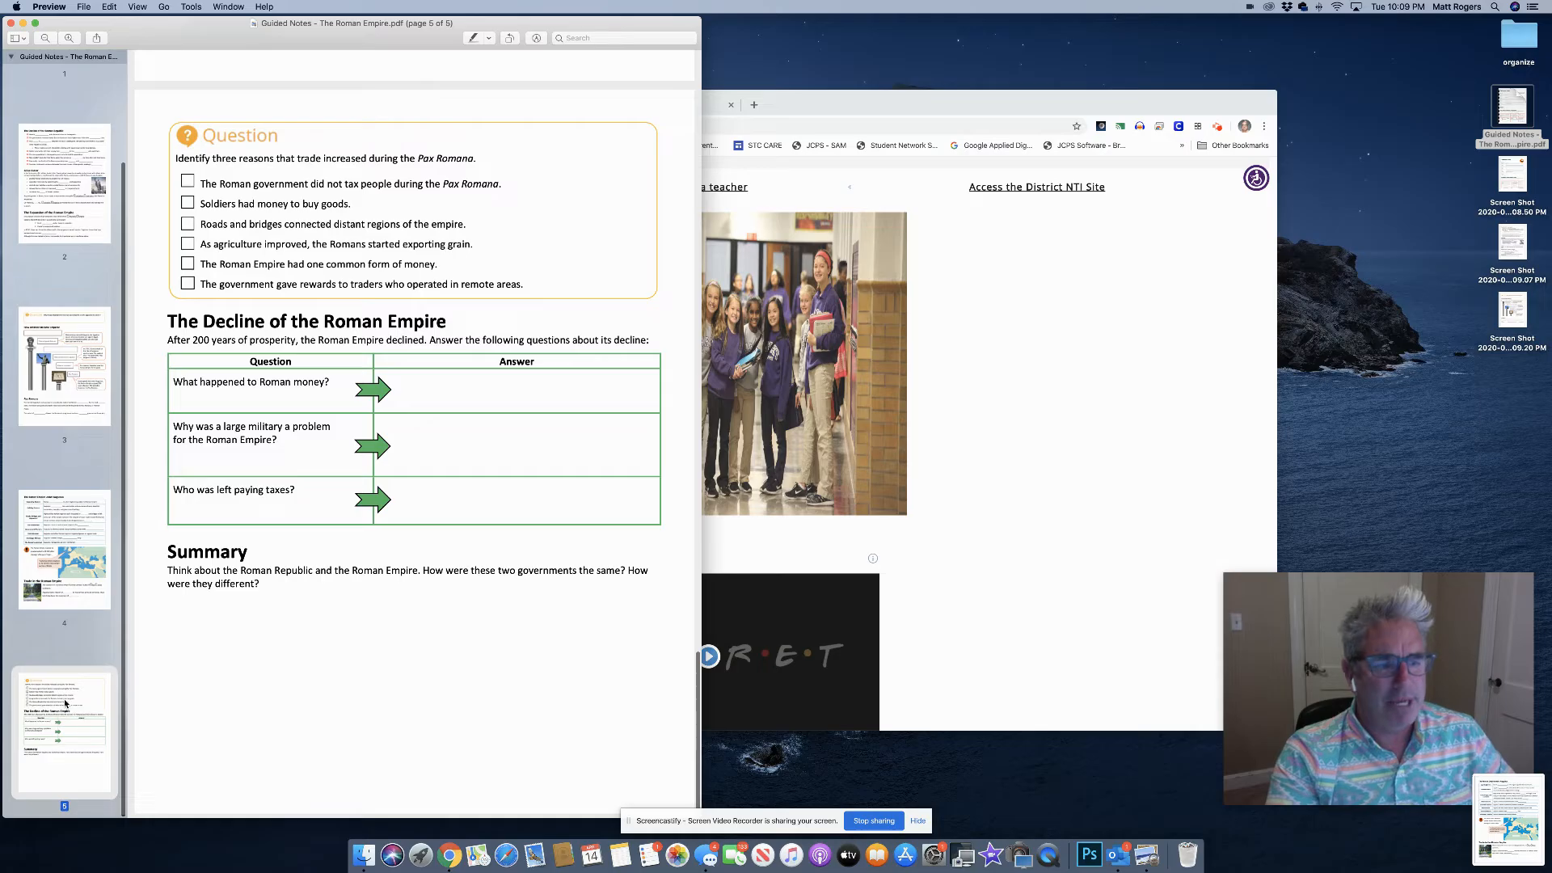
key(super+shift+5)
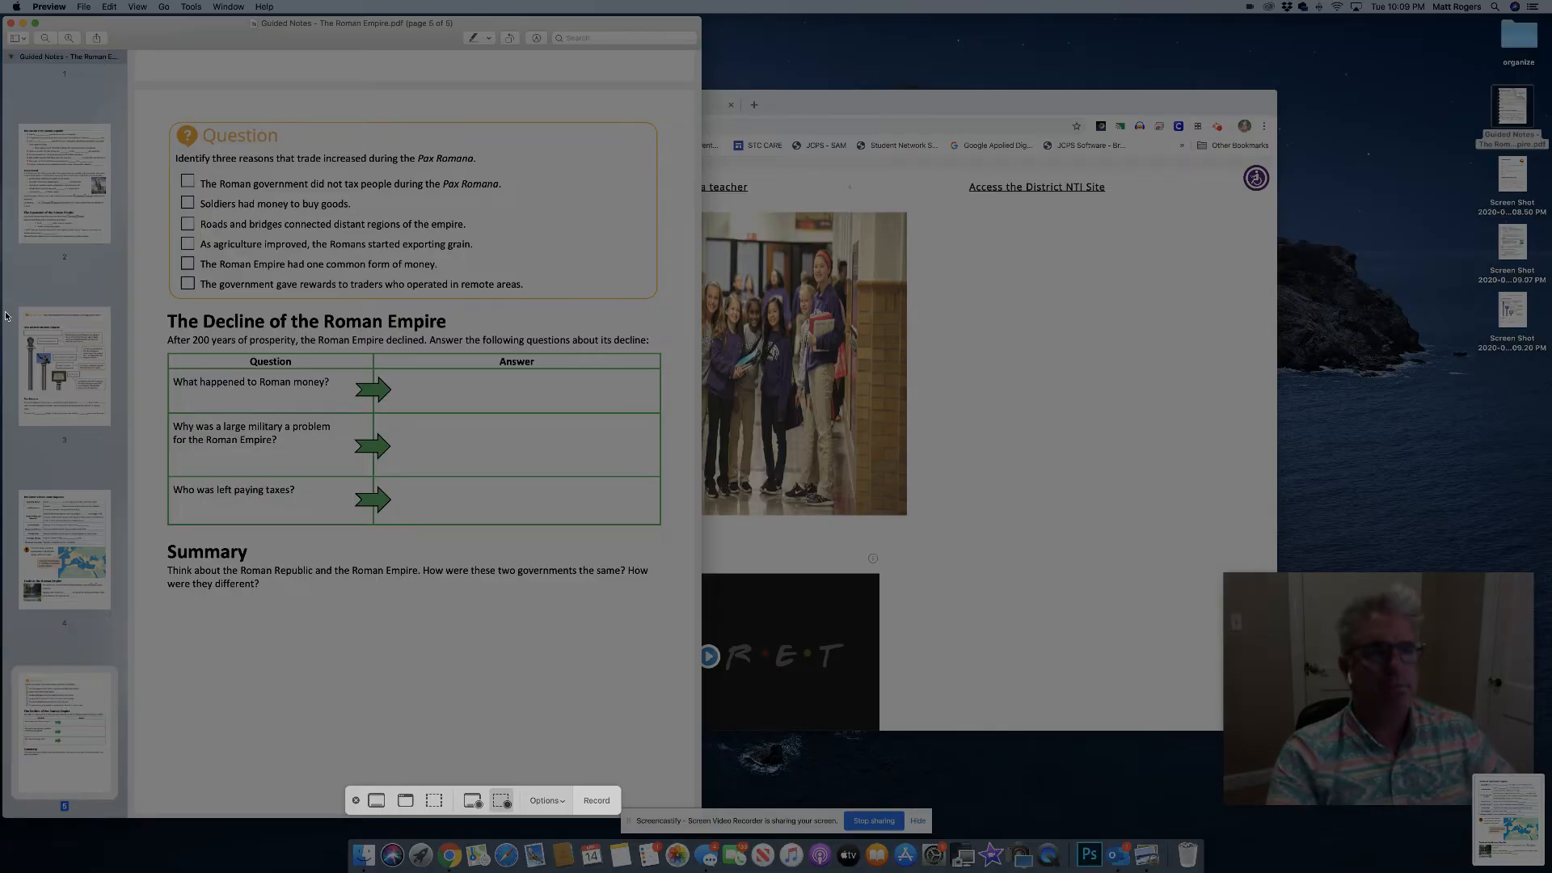
key(Escape)
key(super+shift+4)
drag(137, 93, 713, 821)
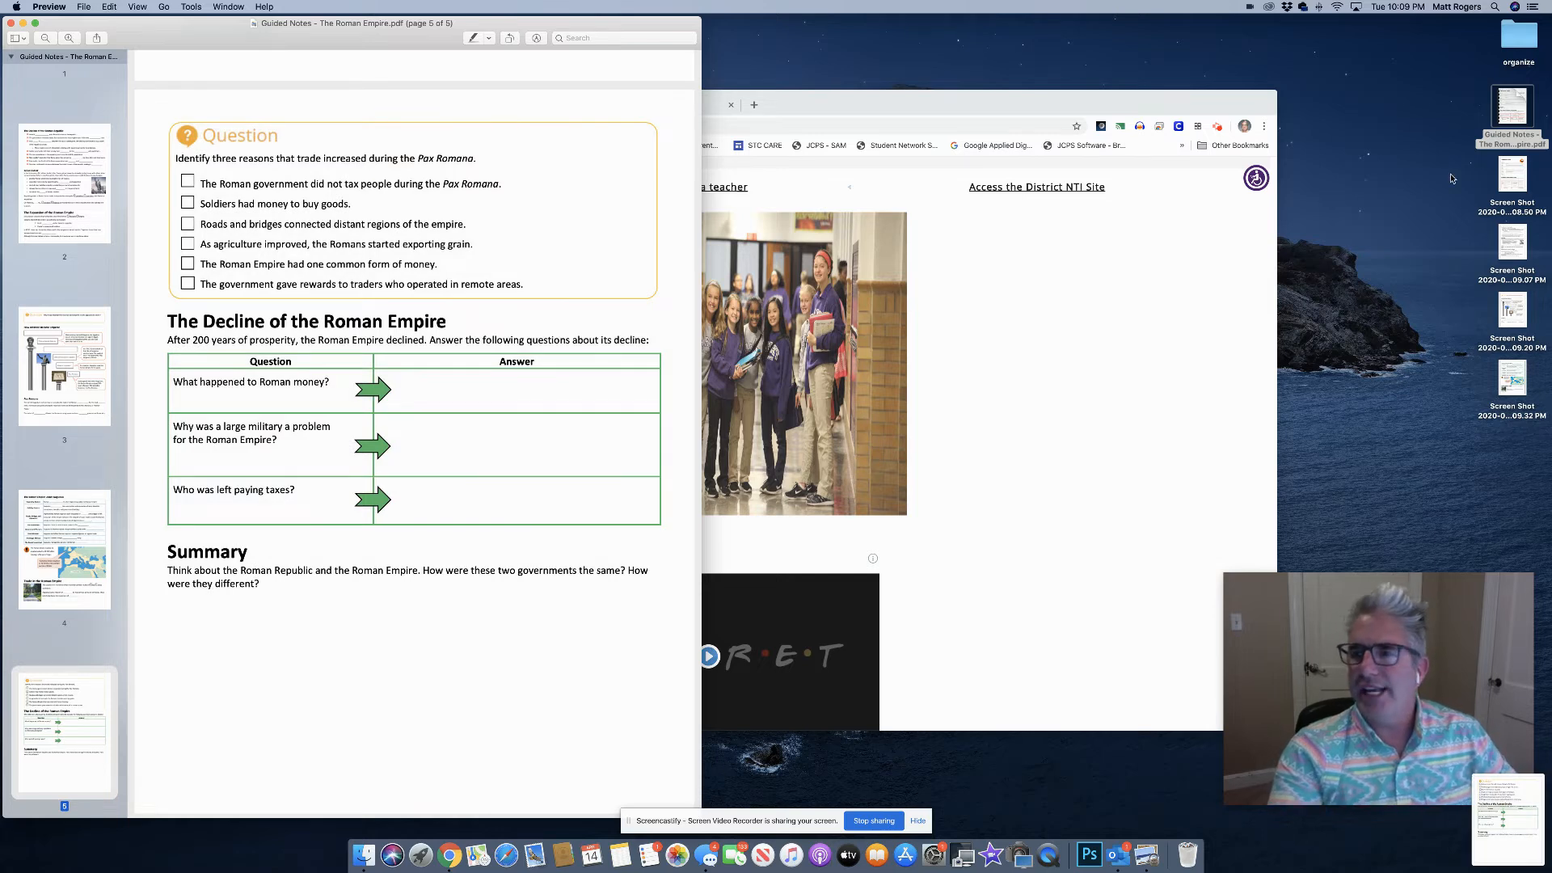
click(10, 23)
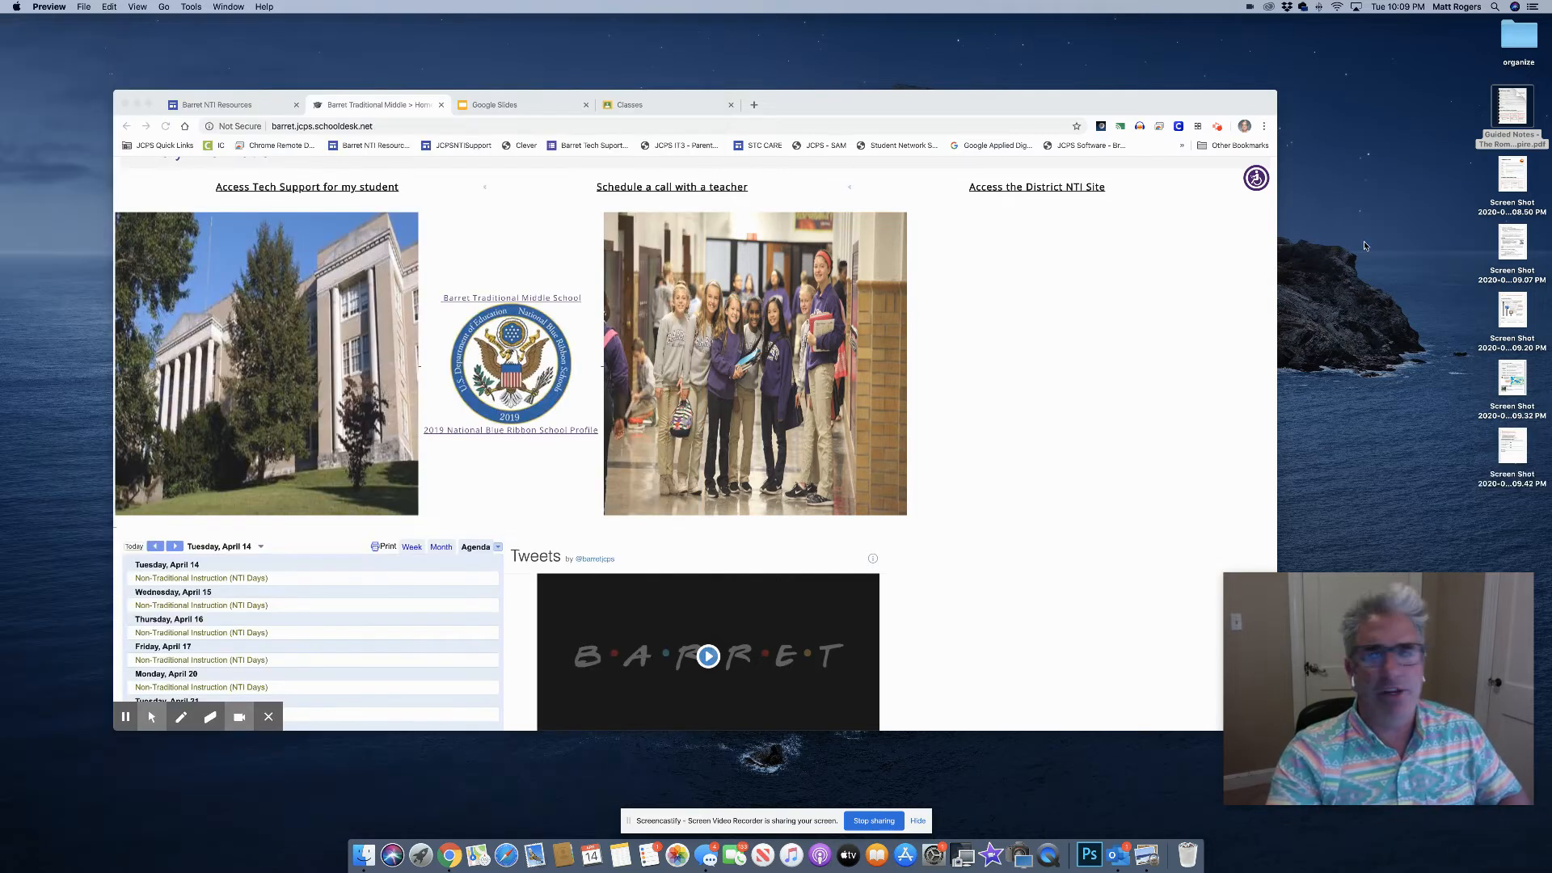
drag(1459, 183, 1400, 379)
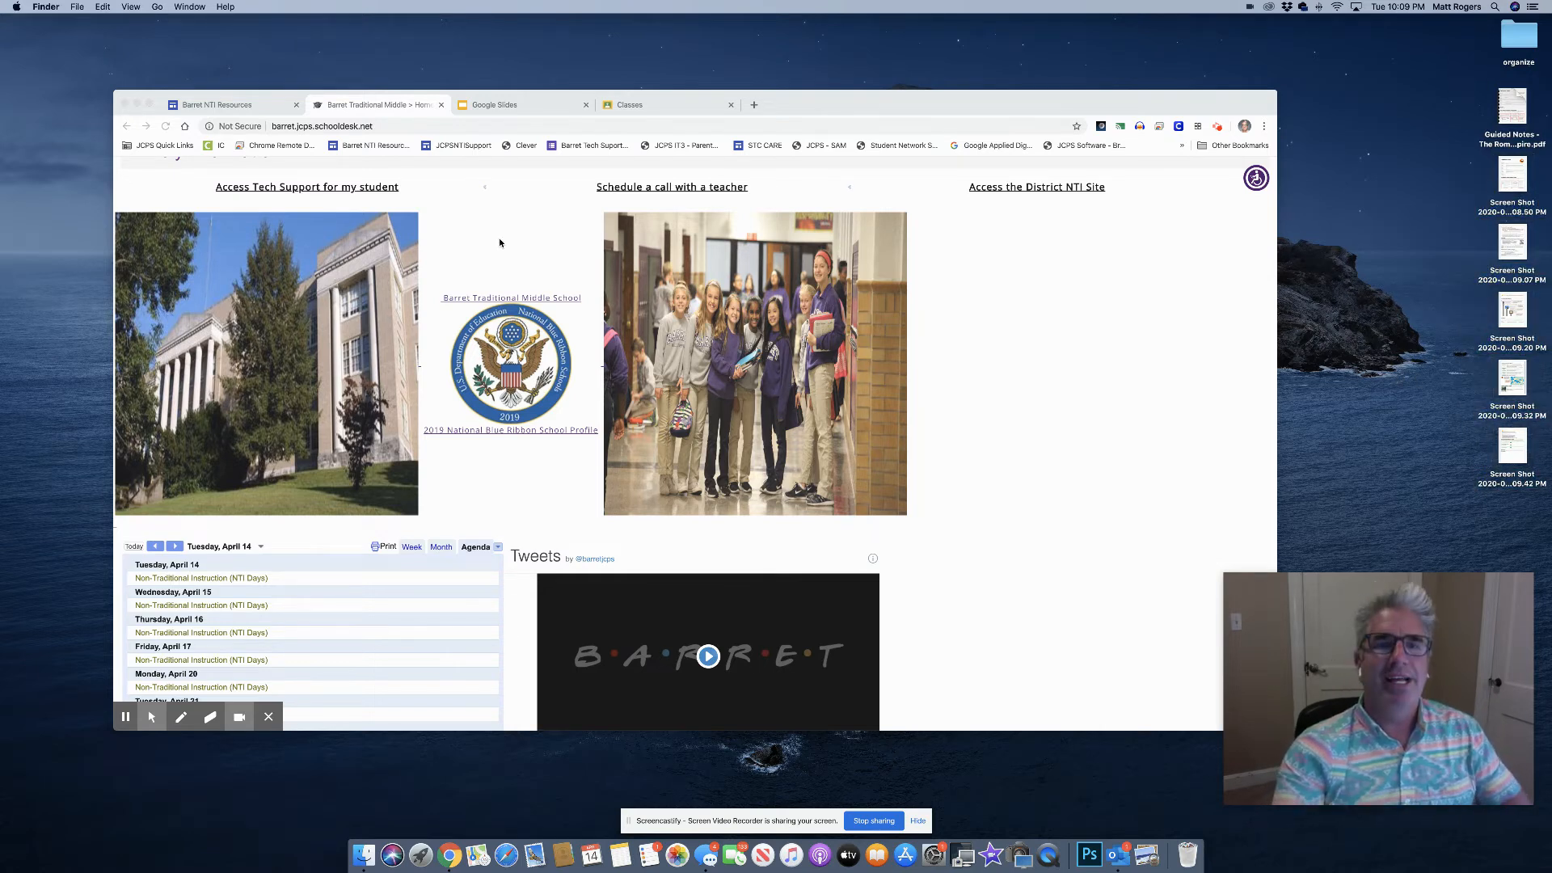
Switch to Google Slides in the browser, create a blank presentation and title it "Guided Notes - Roman Empire"
click(489, 105)
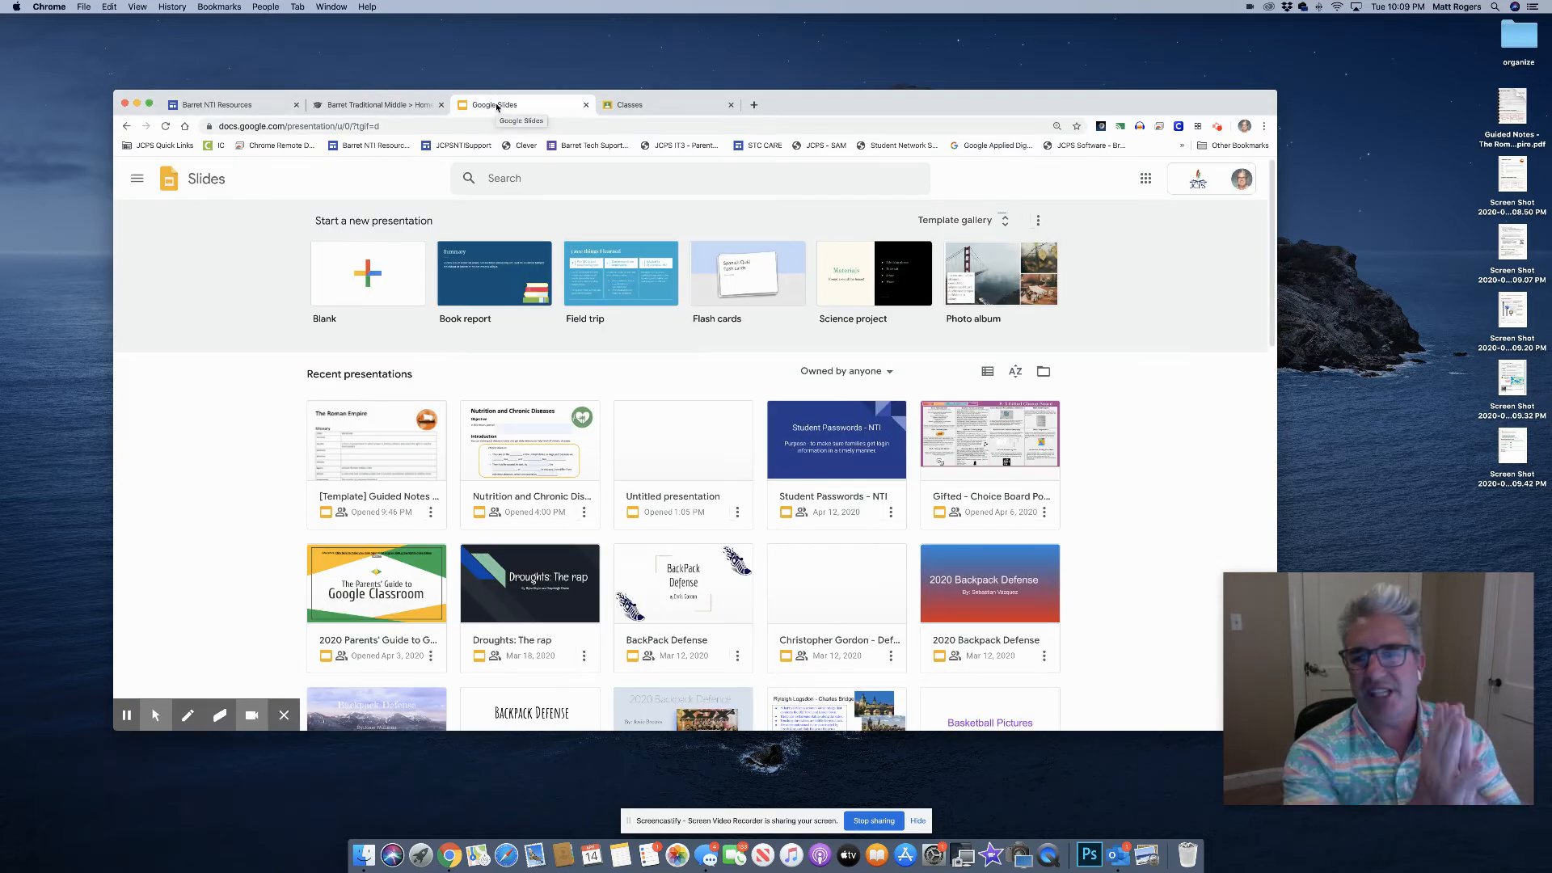
click(369, 275)
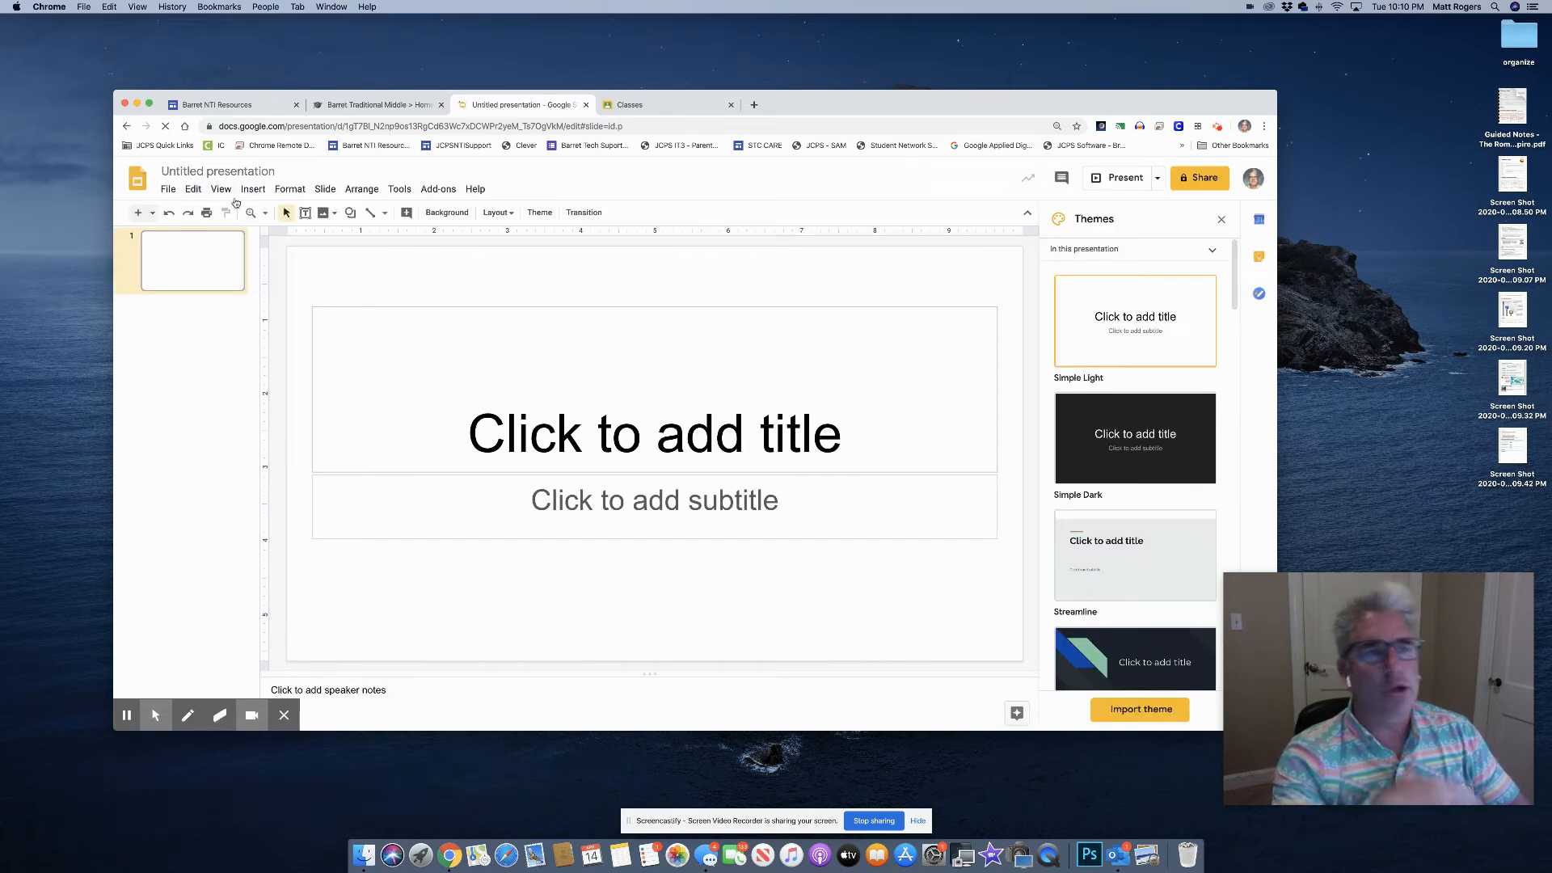
click(224, 173)
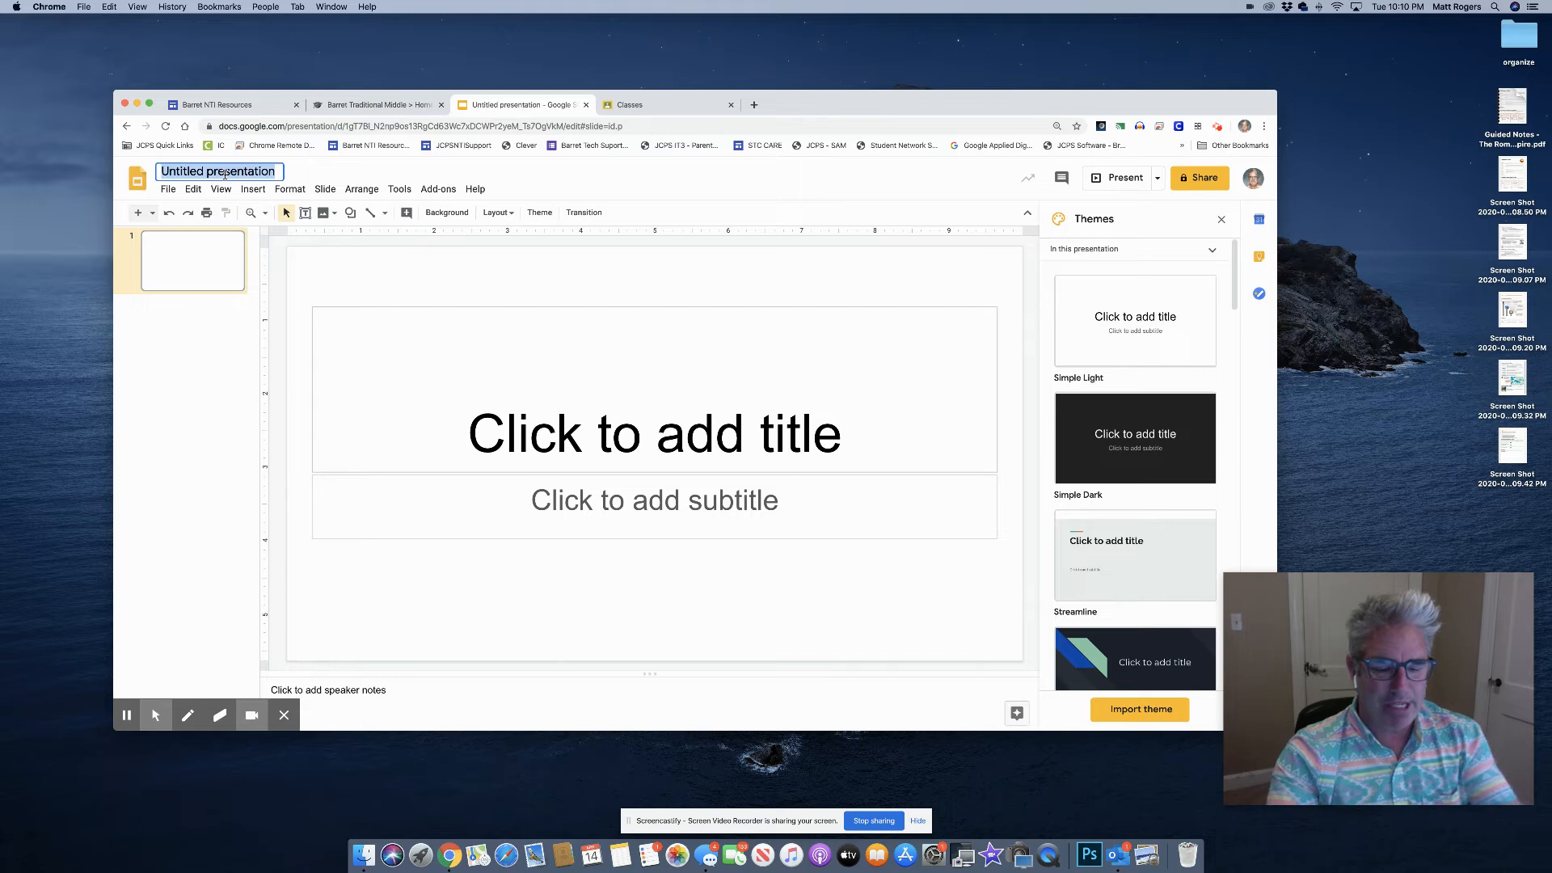
text(Guided )
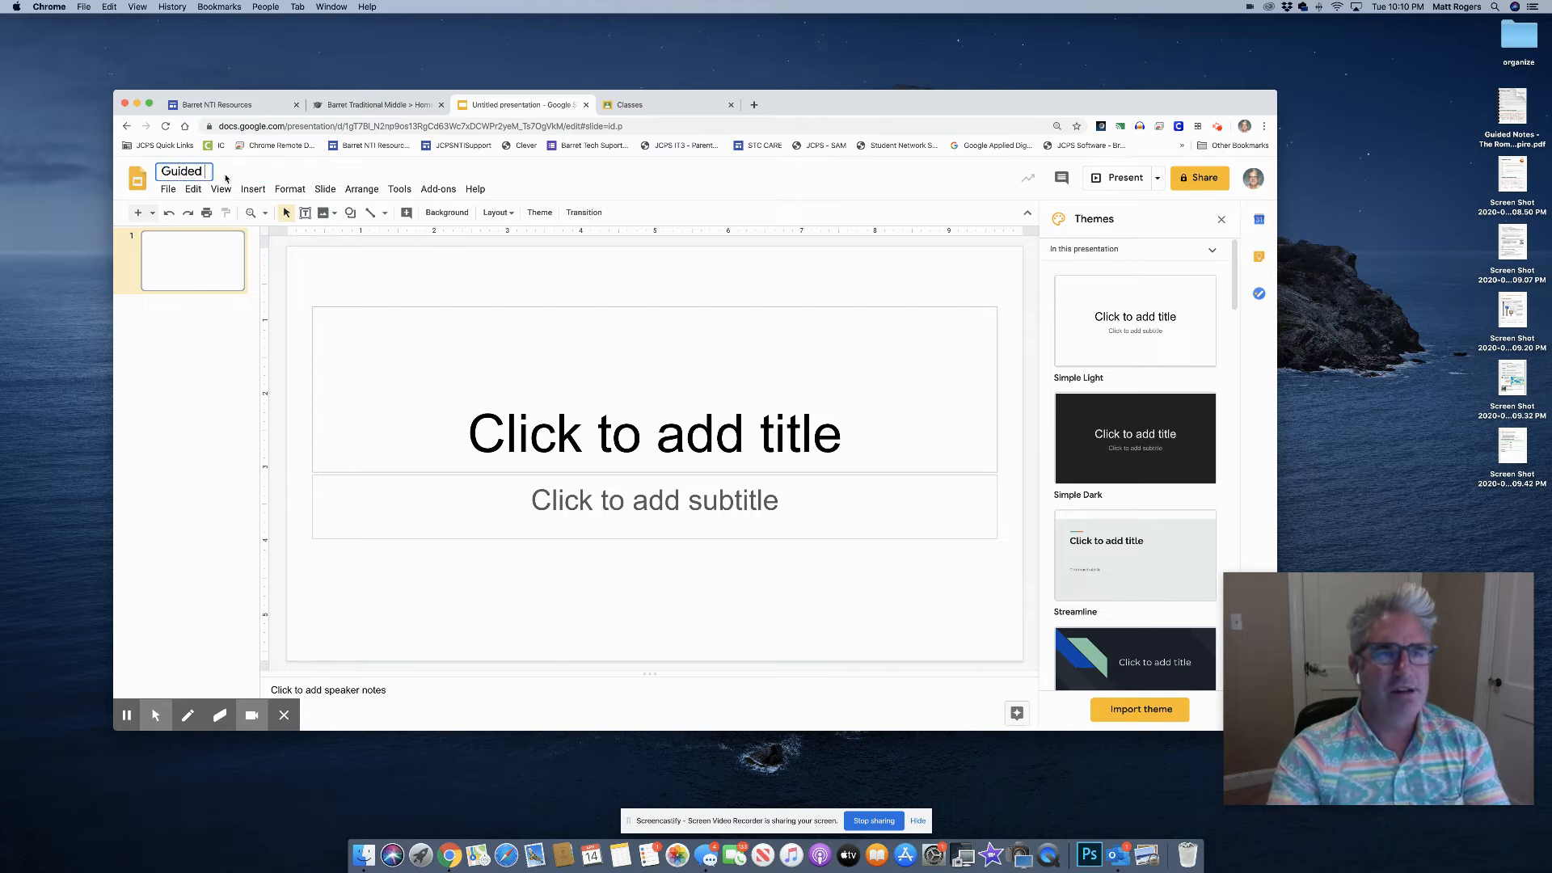
text(Notes - Roma)
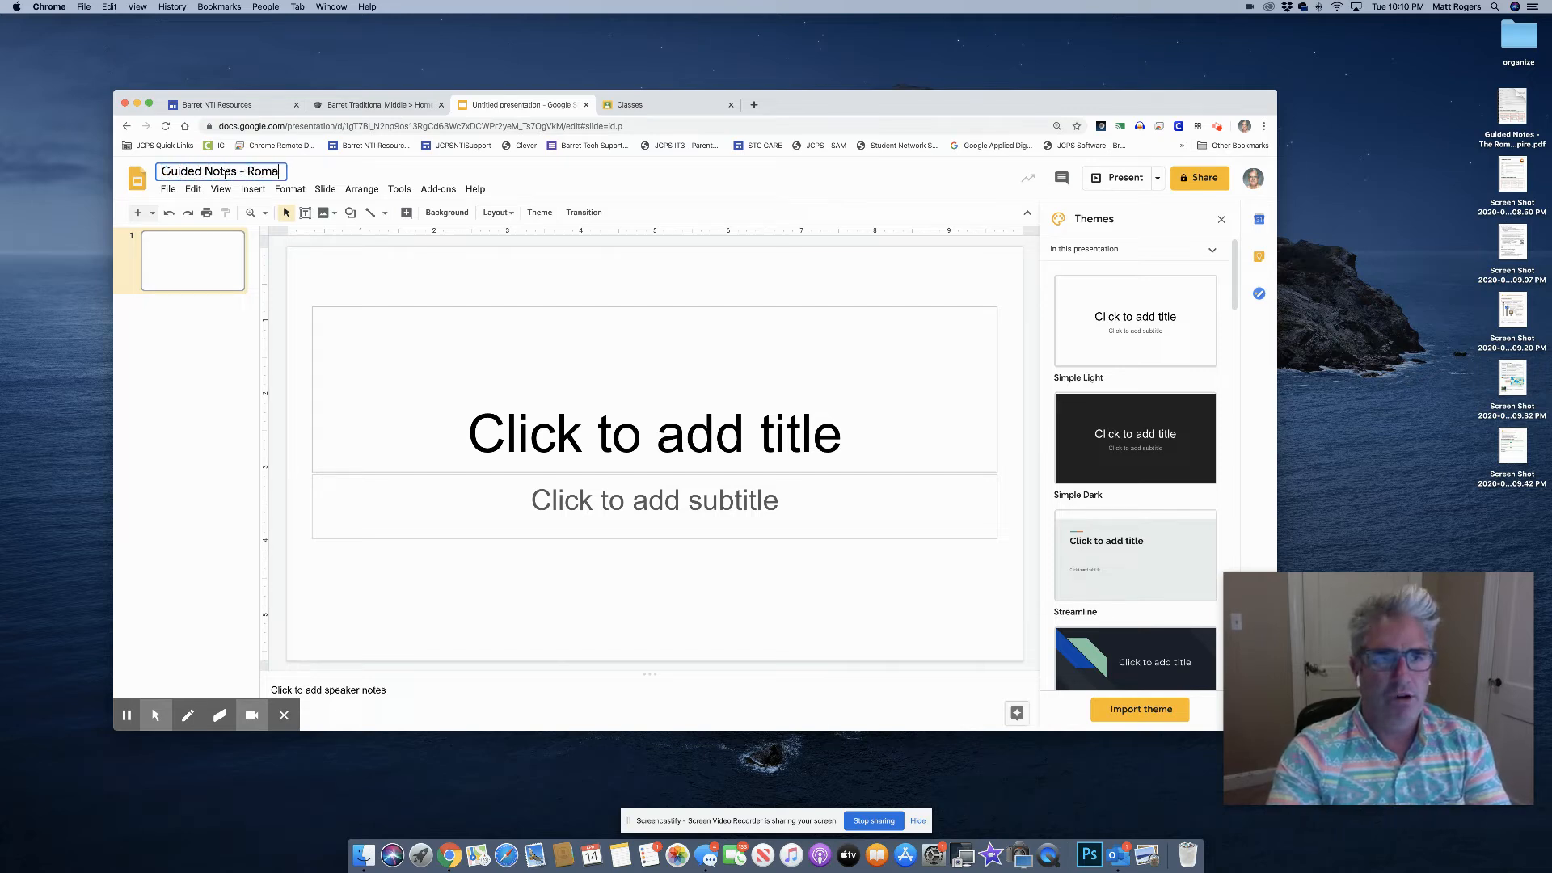
text(n EMpire)
key(BackSpace)
key(BackSpace)
key(BackSpace)
key(BackSpace)
key(BackSpace)
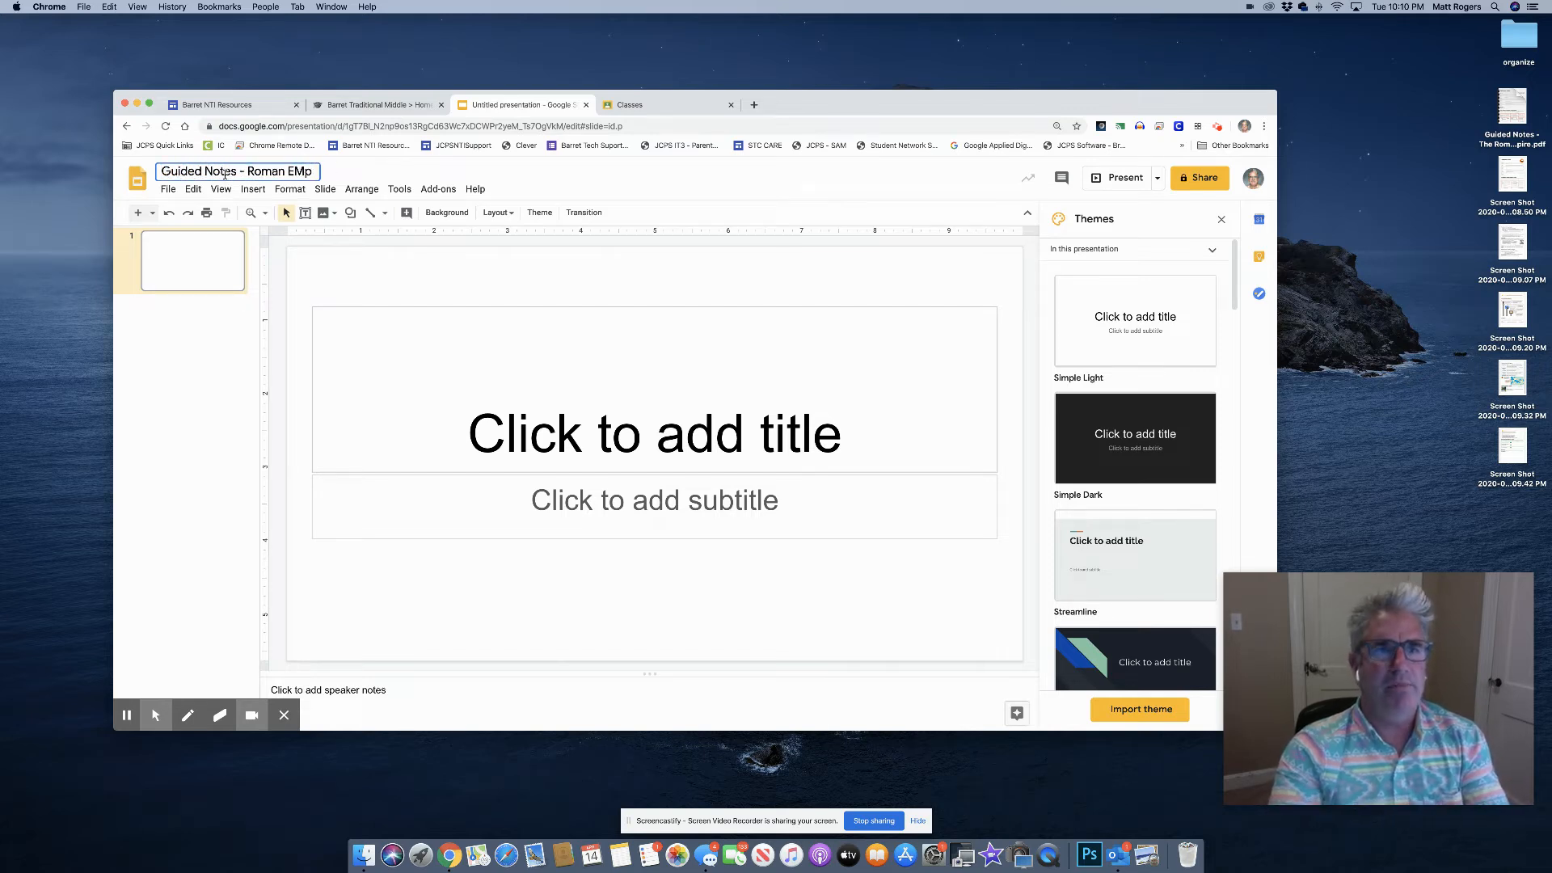
text(mpire)
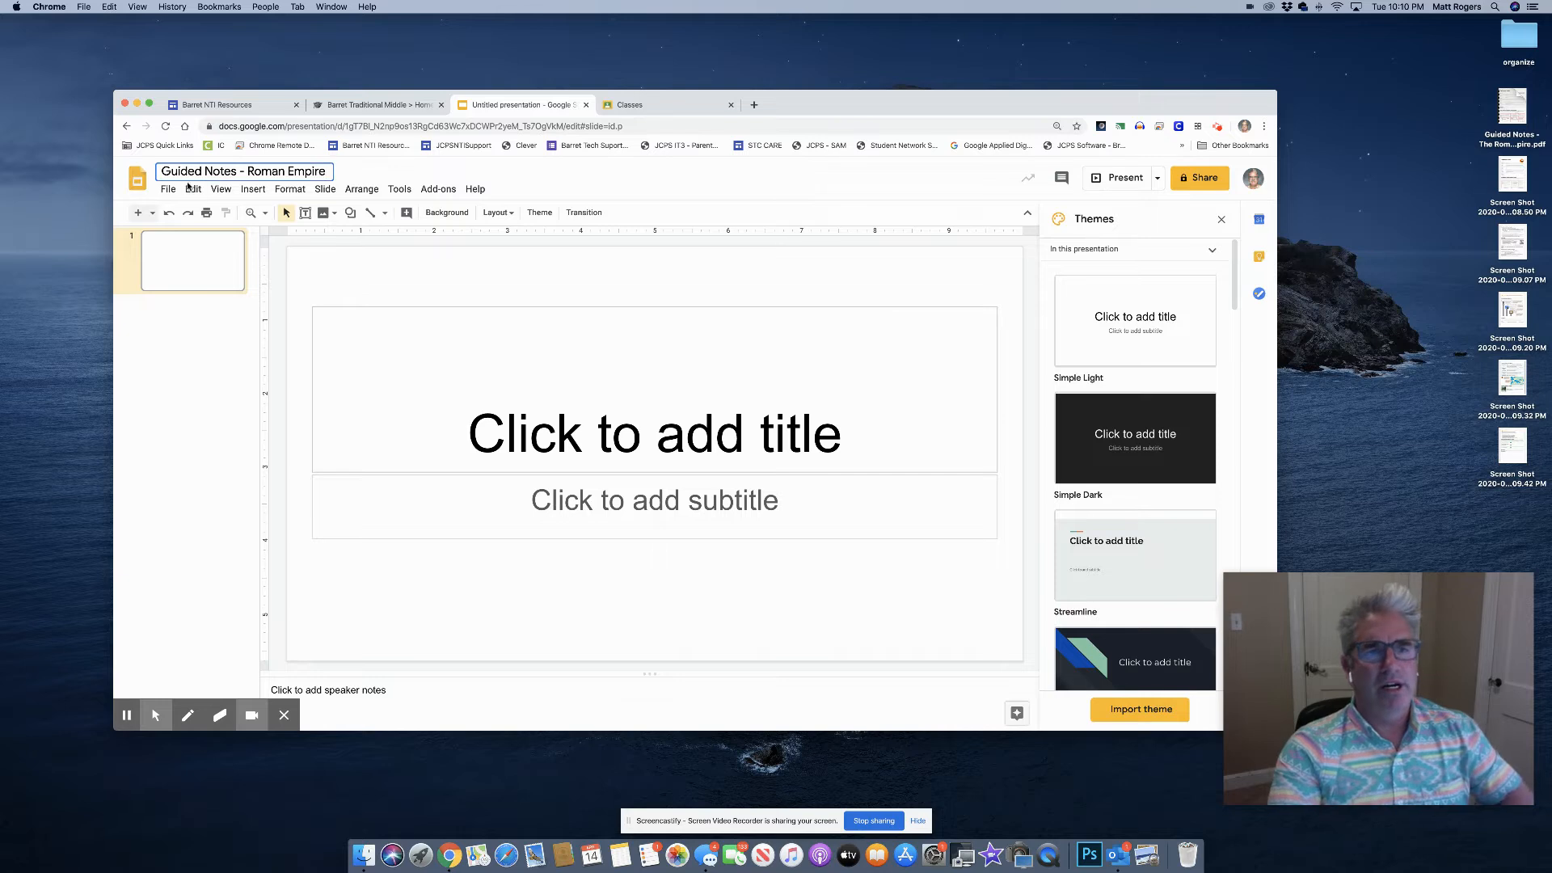
key(Return)
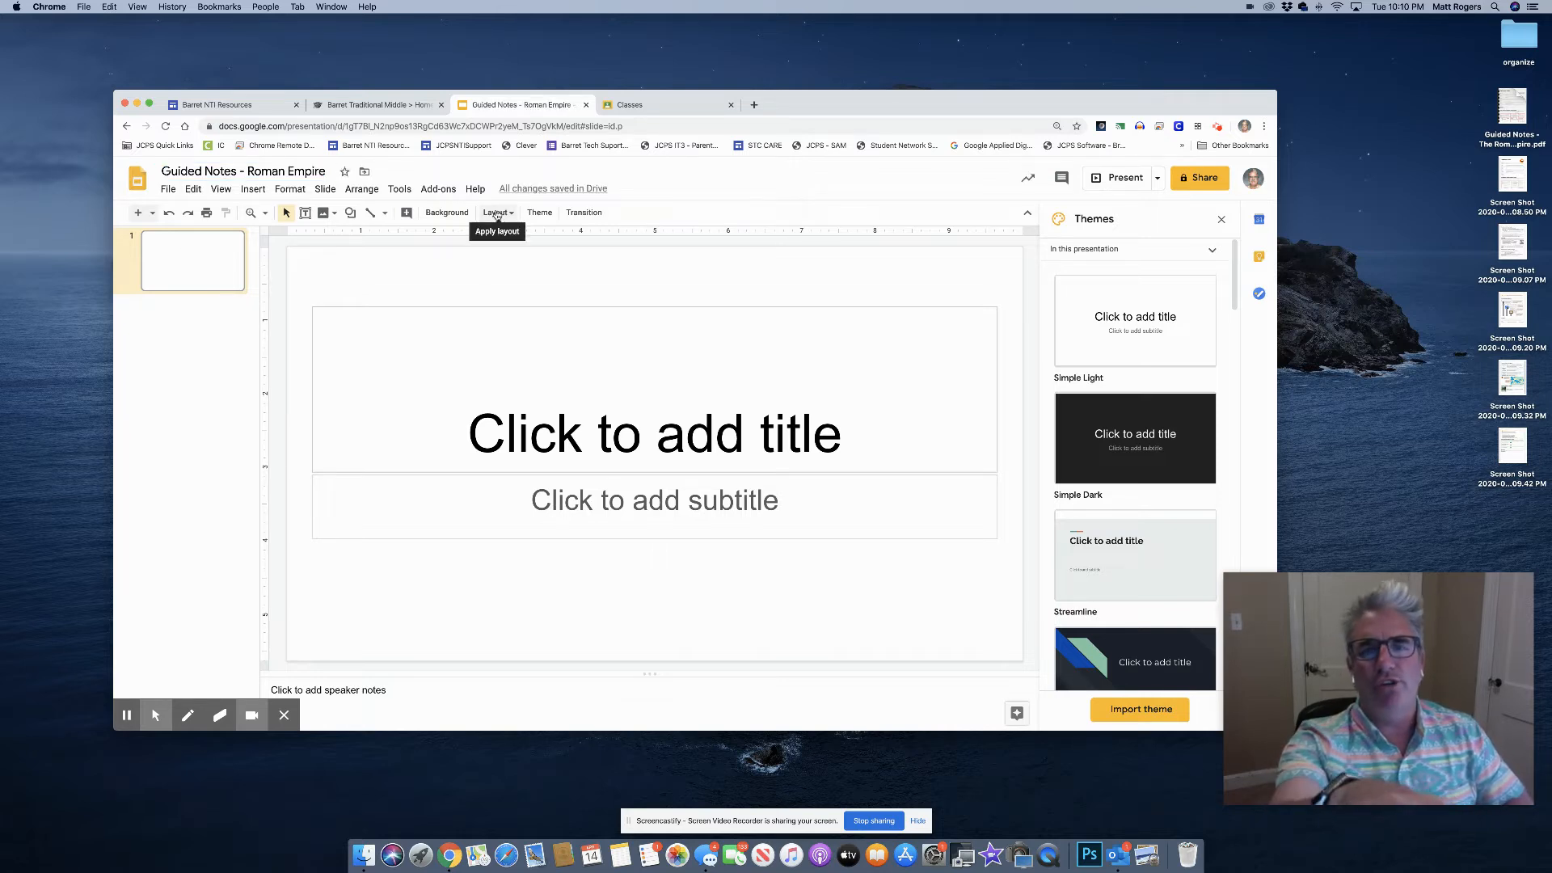
Apply the Blank layout to the first slide and set a custom page size of 8.5 x 11 inches
click(495, 212)
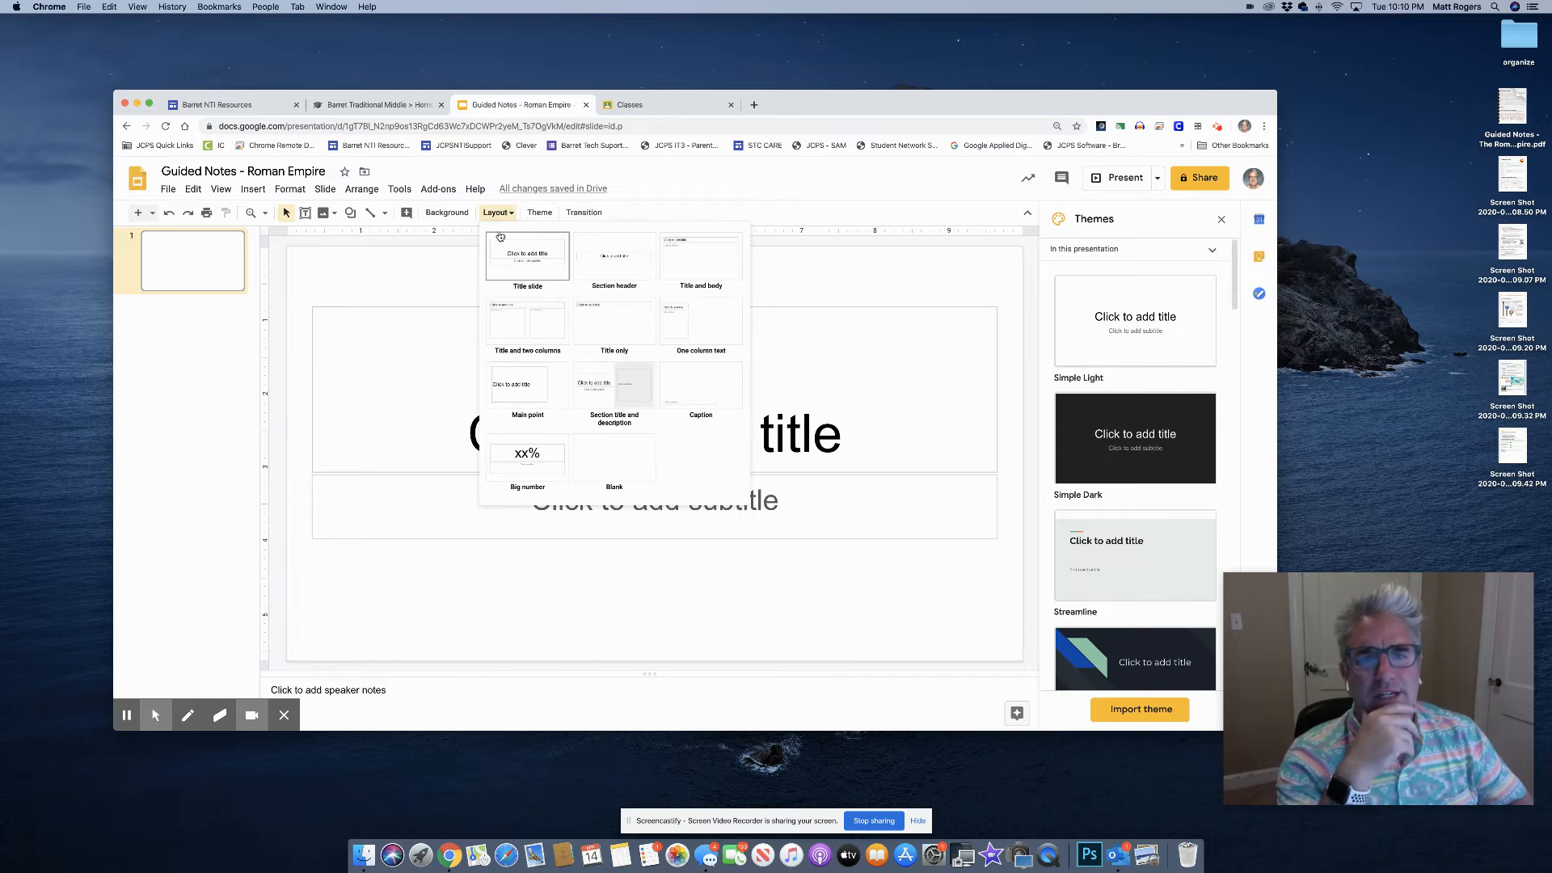
click(611, 462)
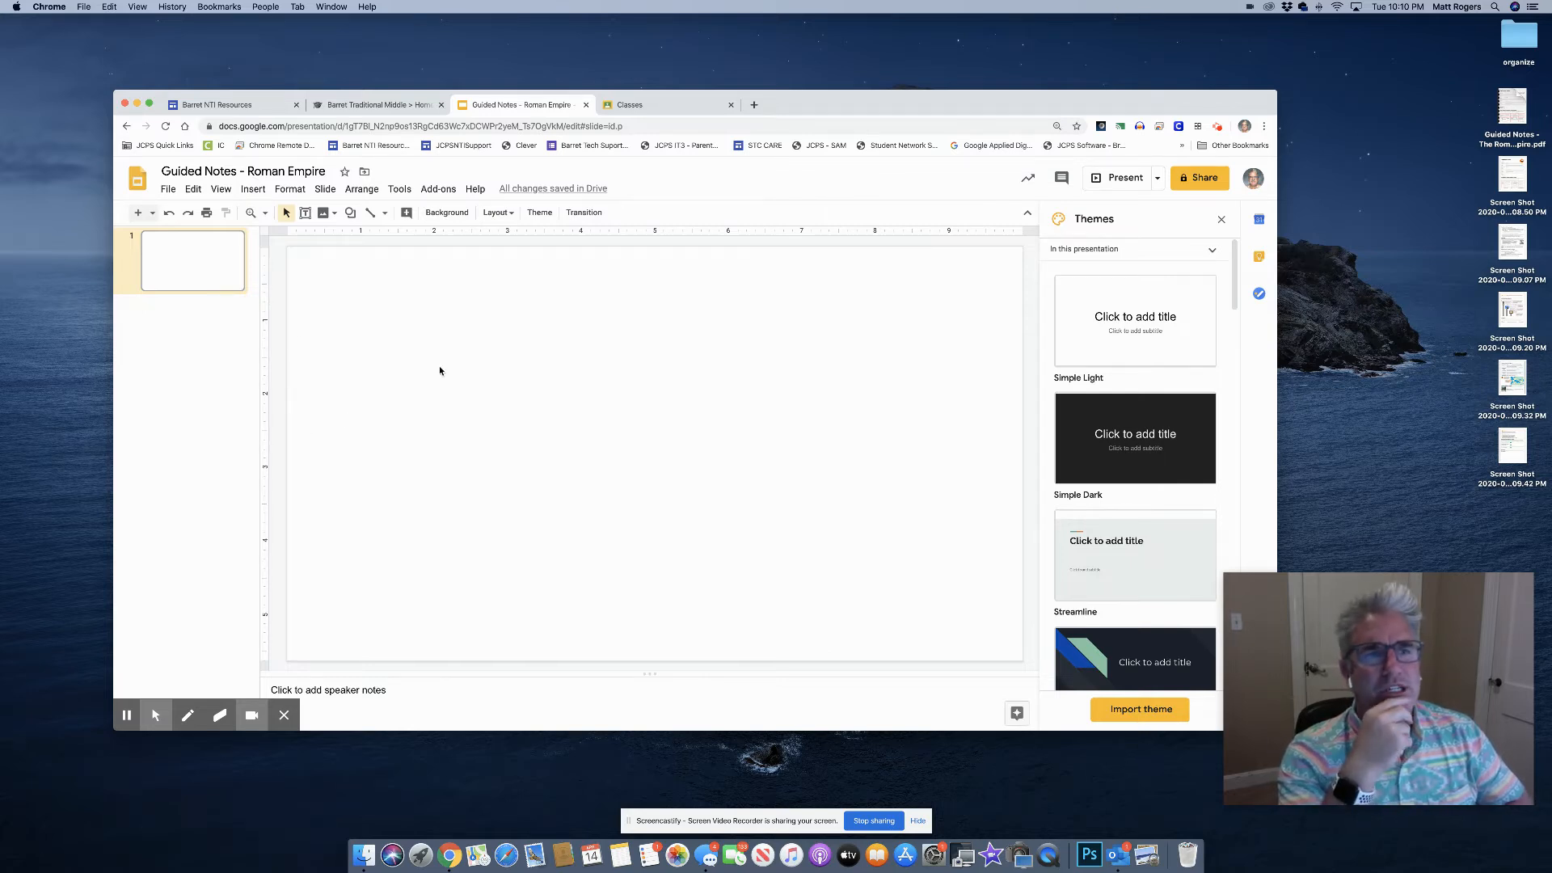
click(169, 191)
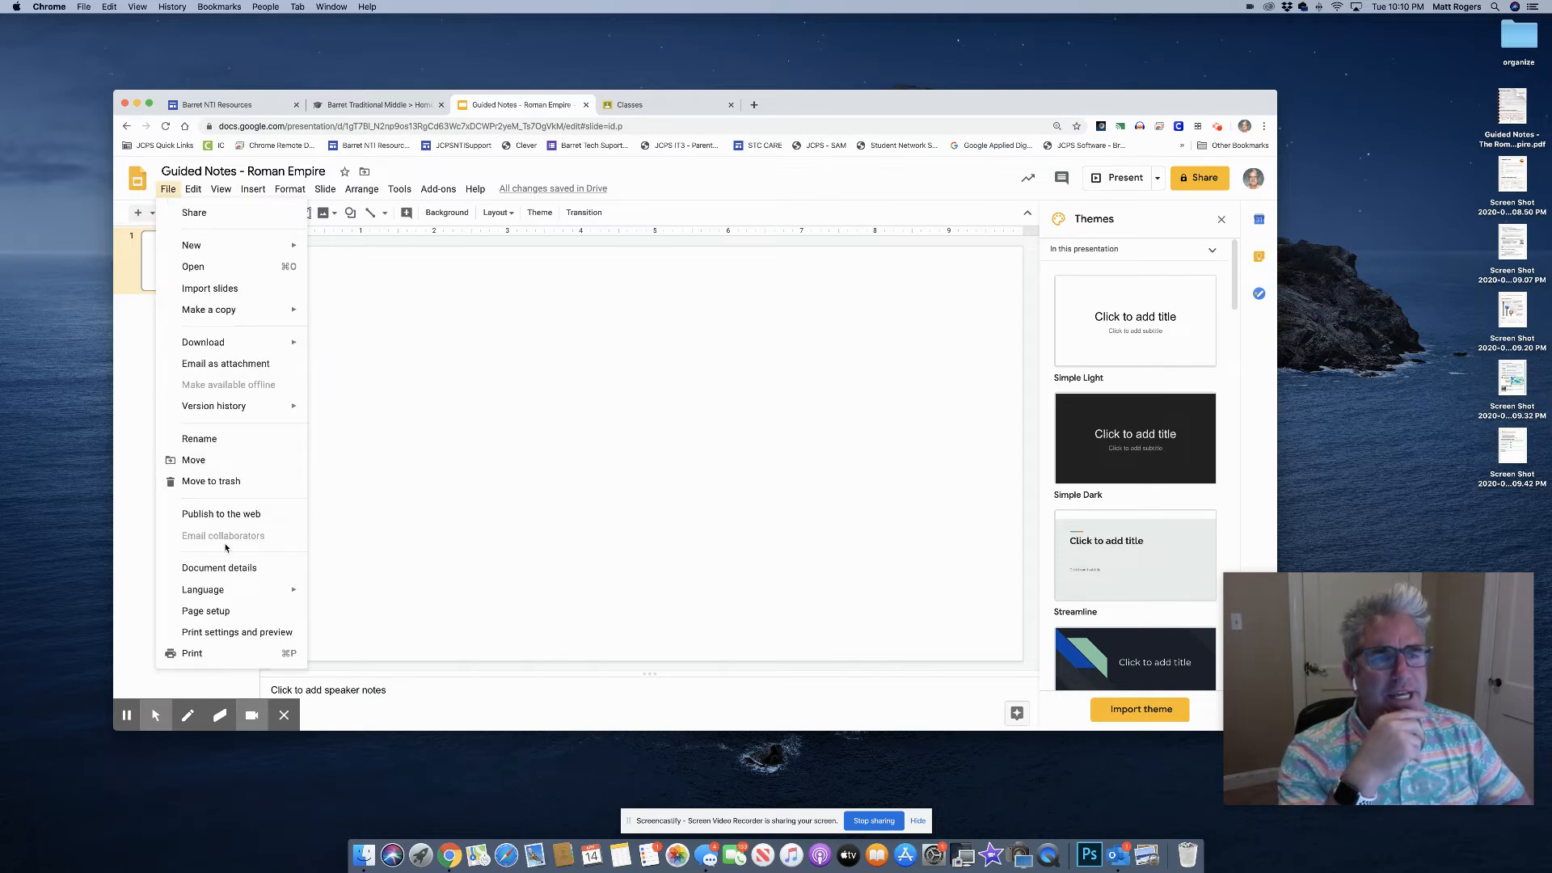
click(224, 610)
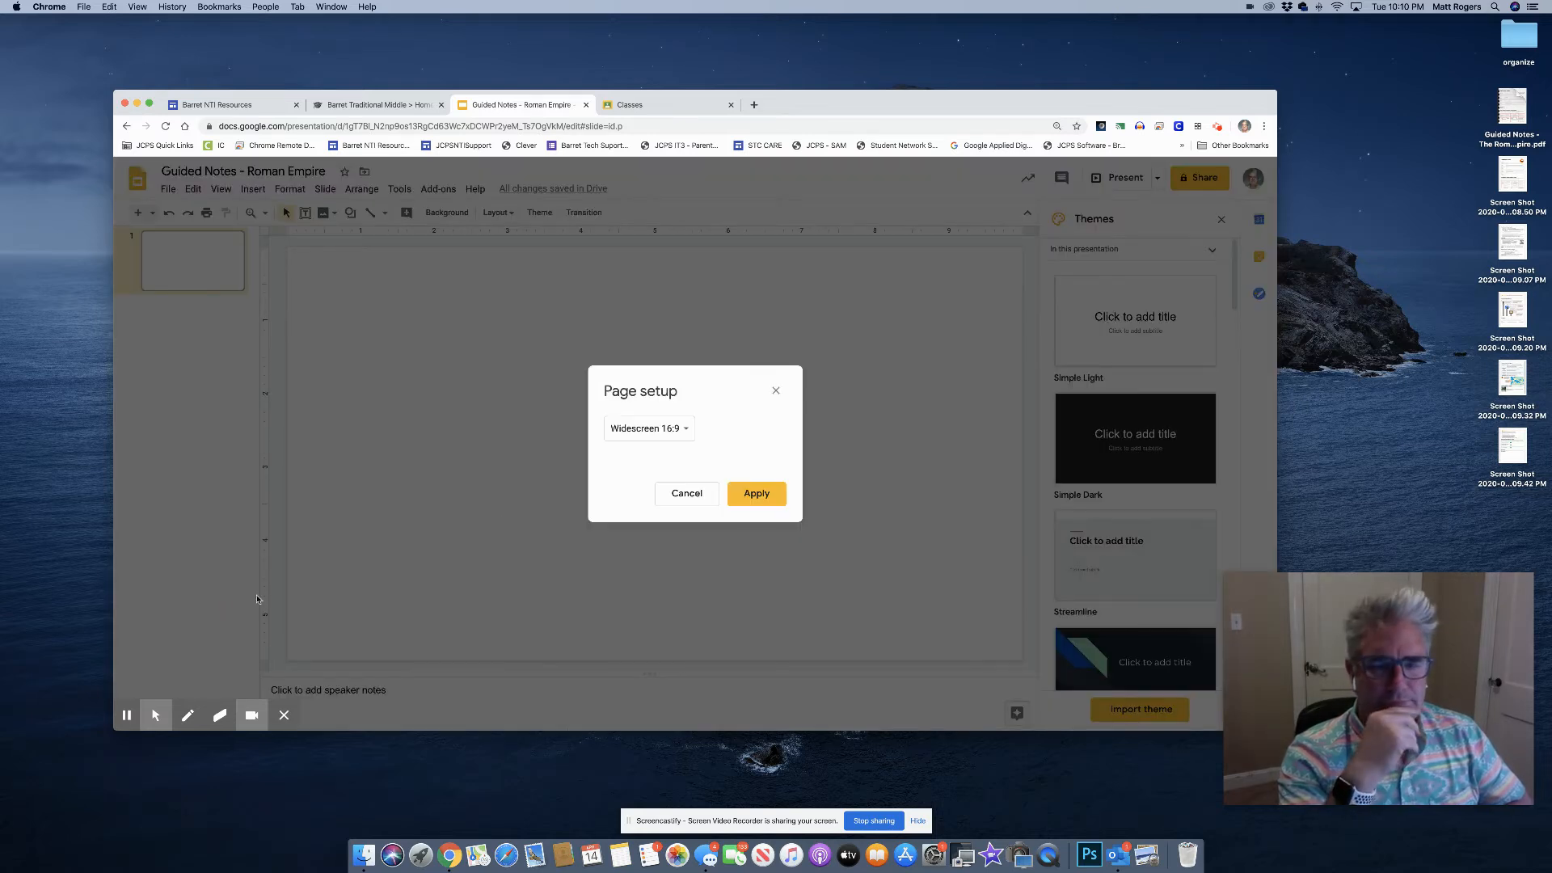
click(680, 438)
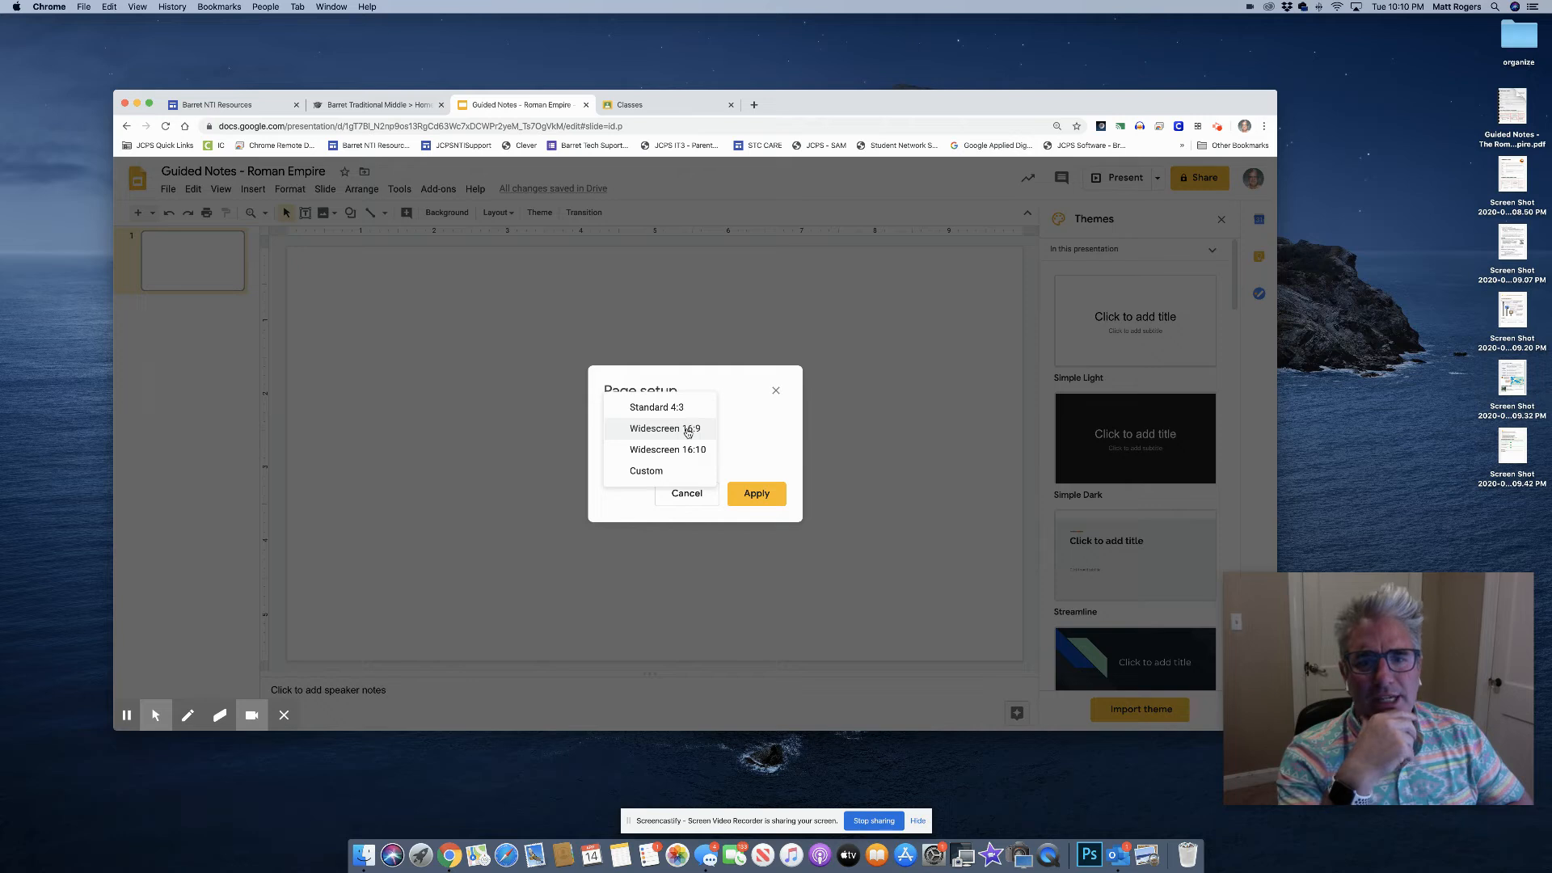
click(642, 474)
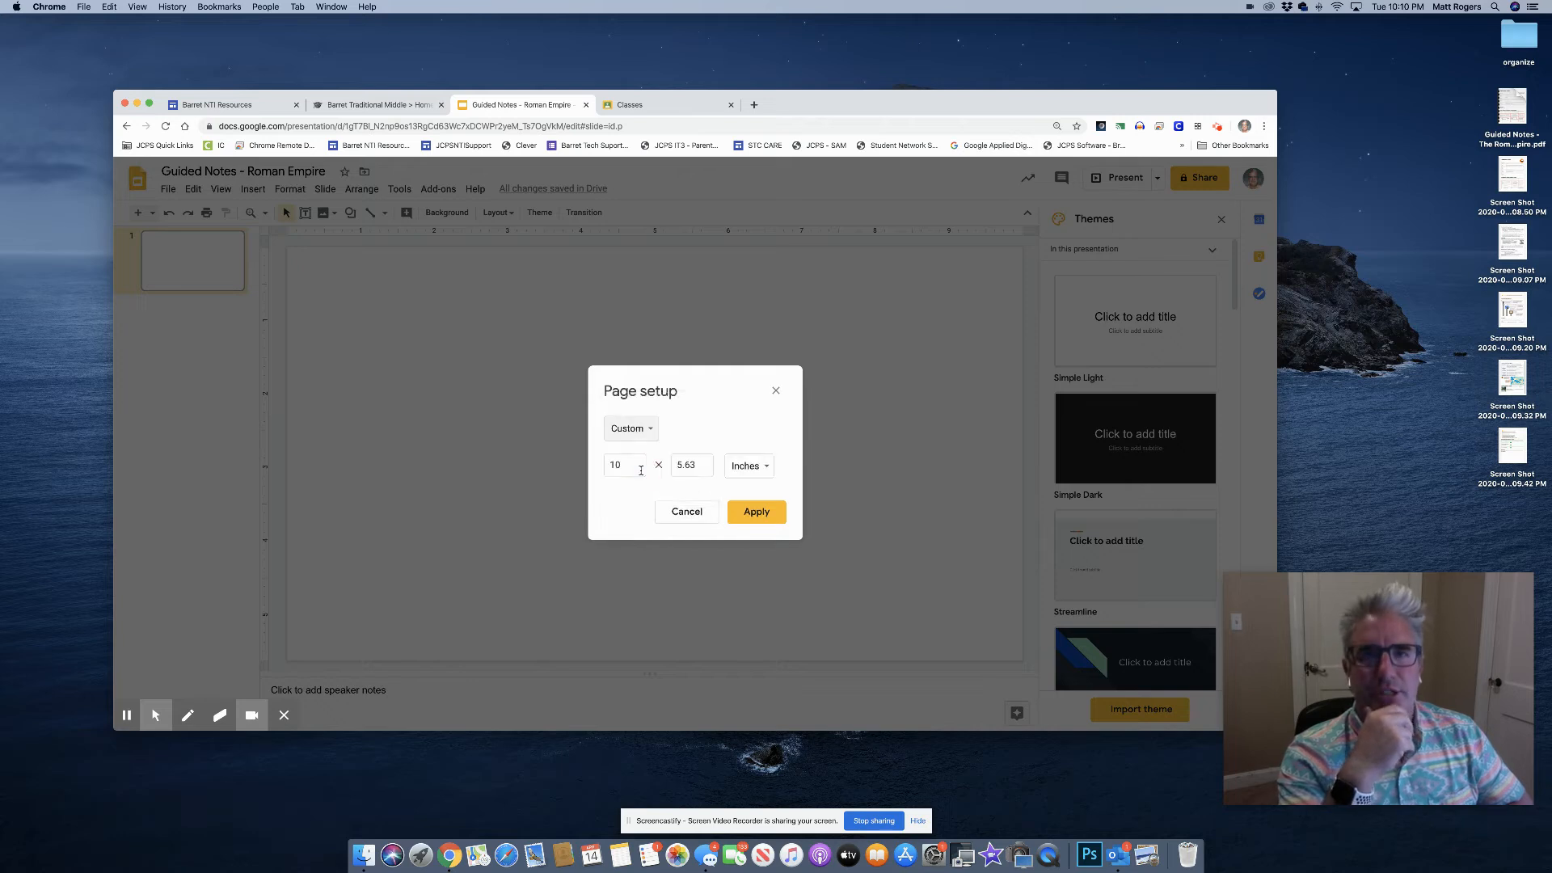
drag(640, 469, 591, 468)
text(8.5)
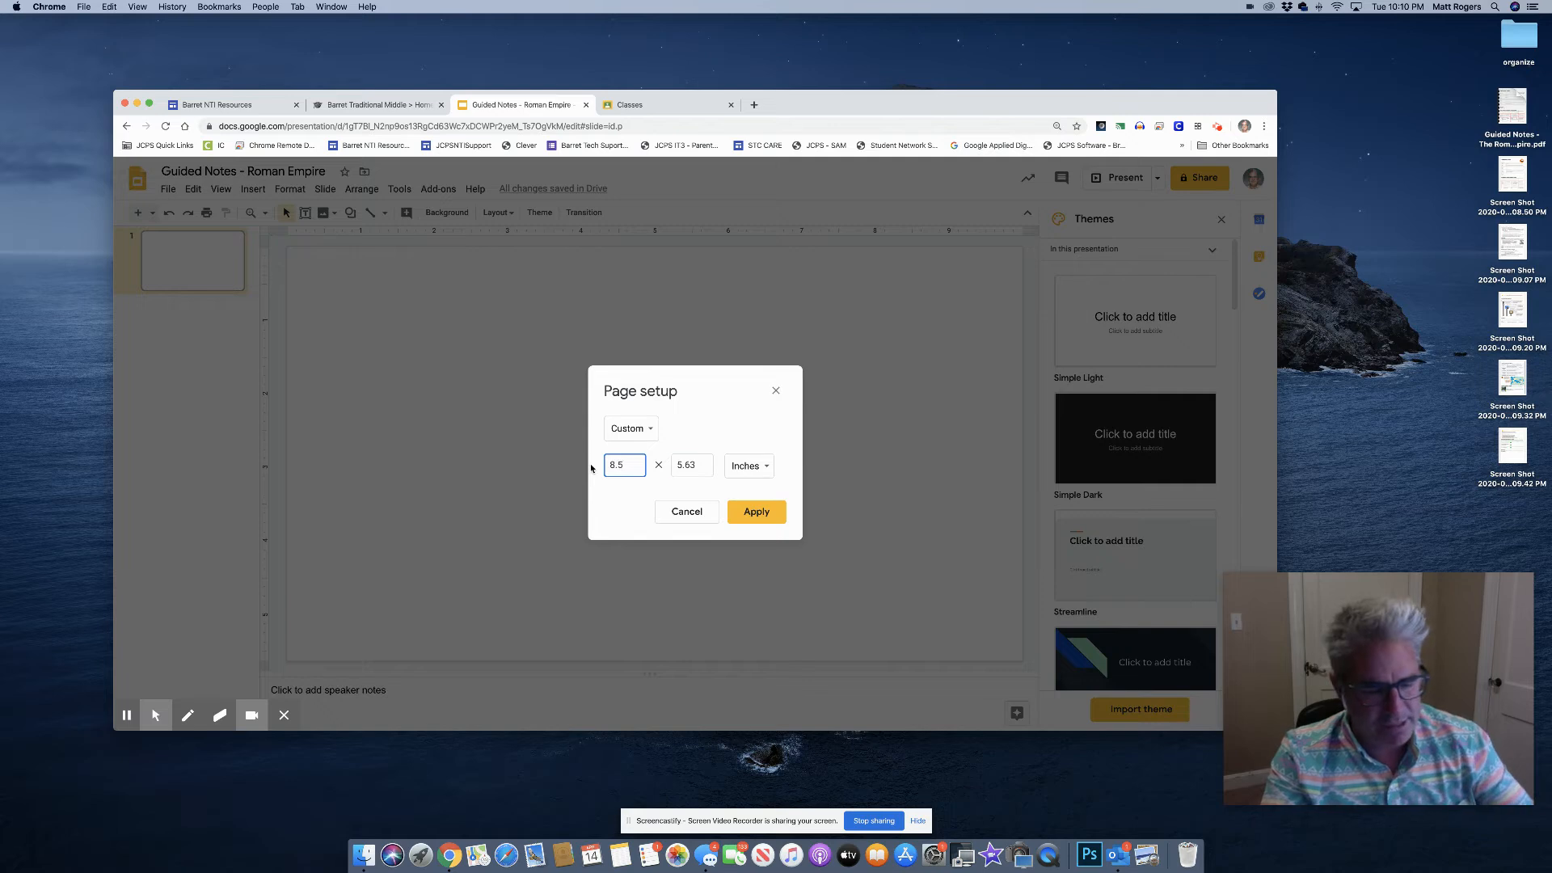
key(Tab)
text(11)
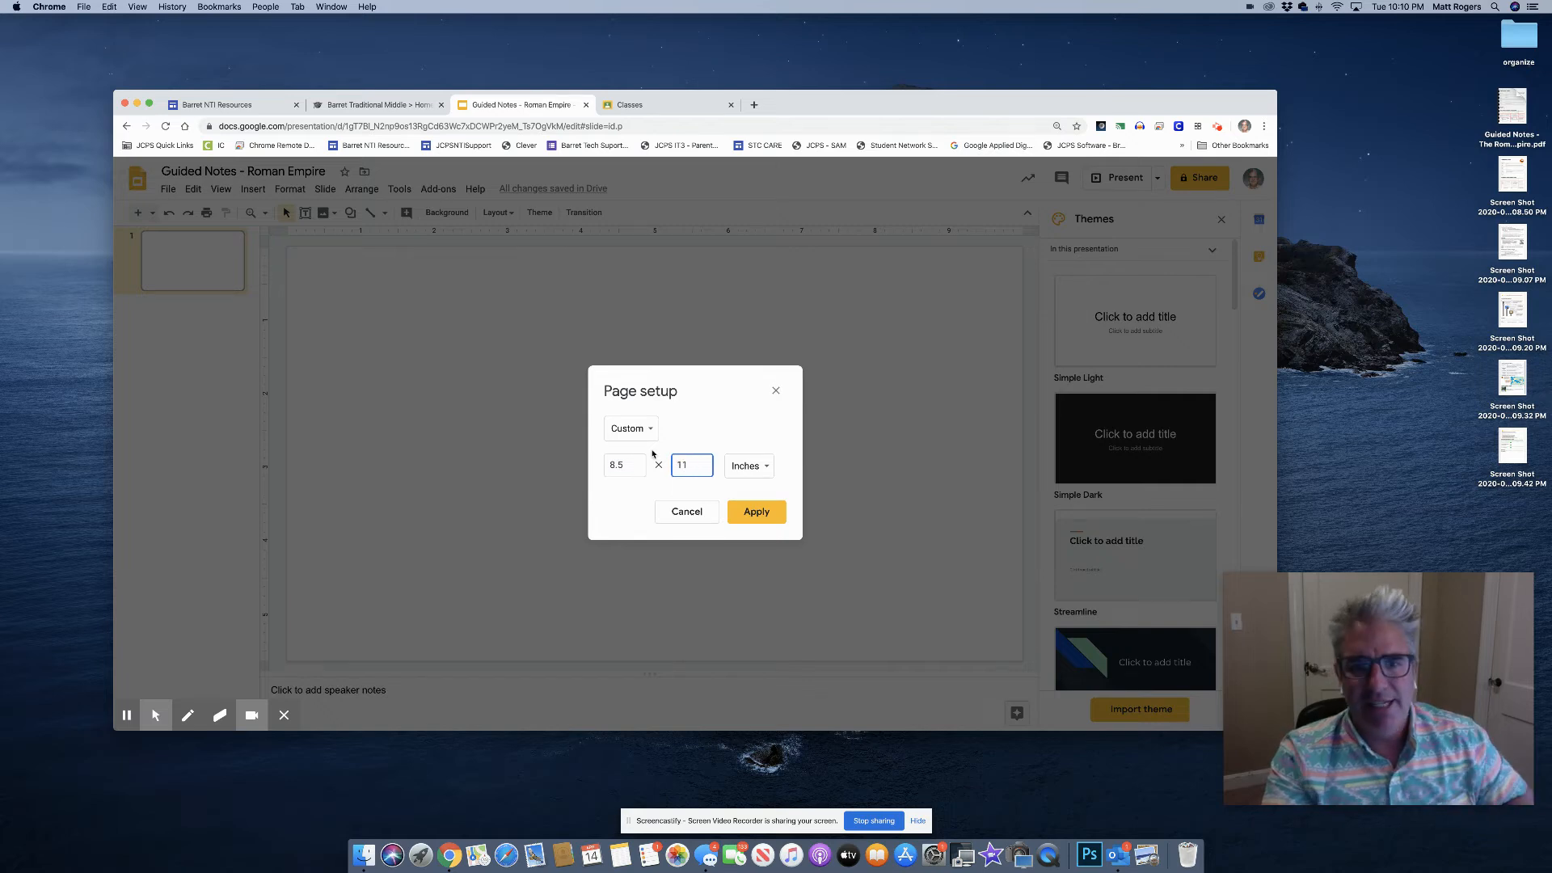
click(760, 466)
click(757, 467)
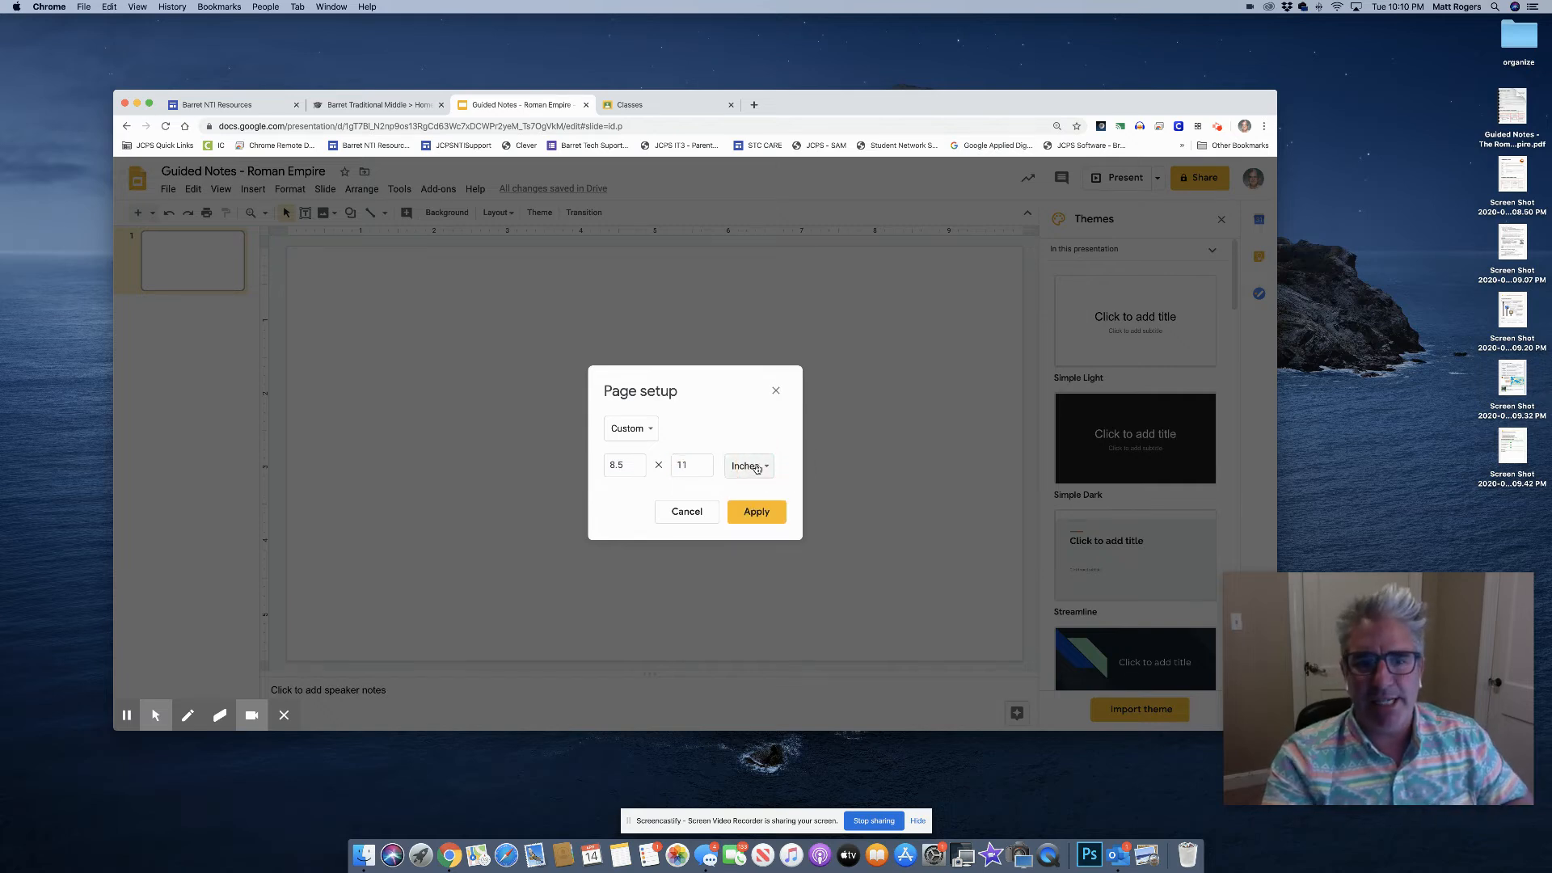
click(750, 512)
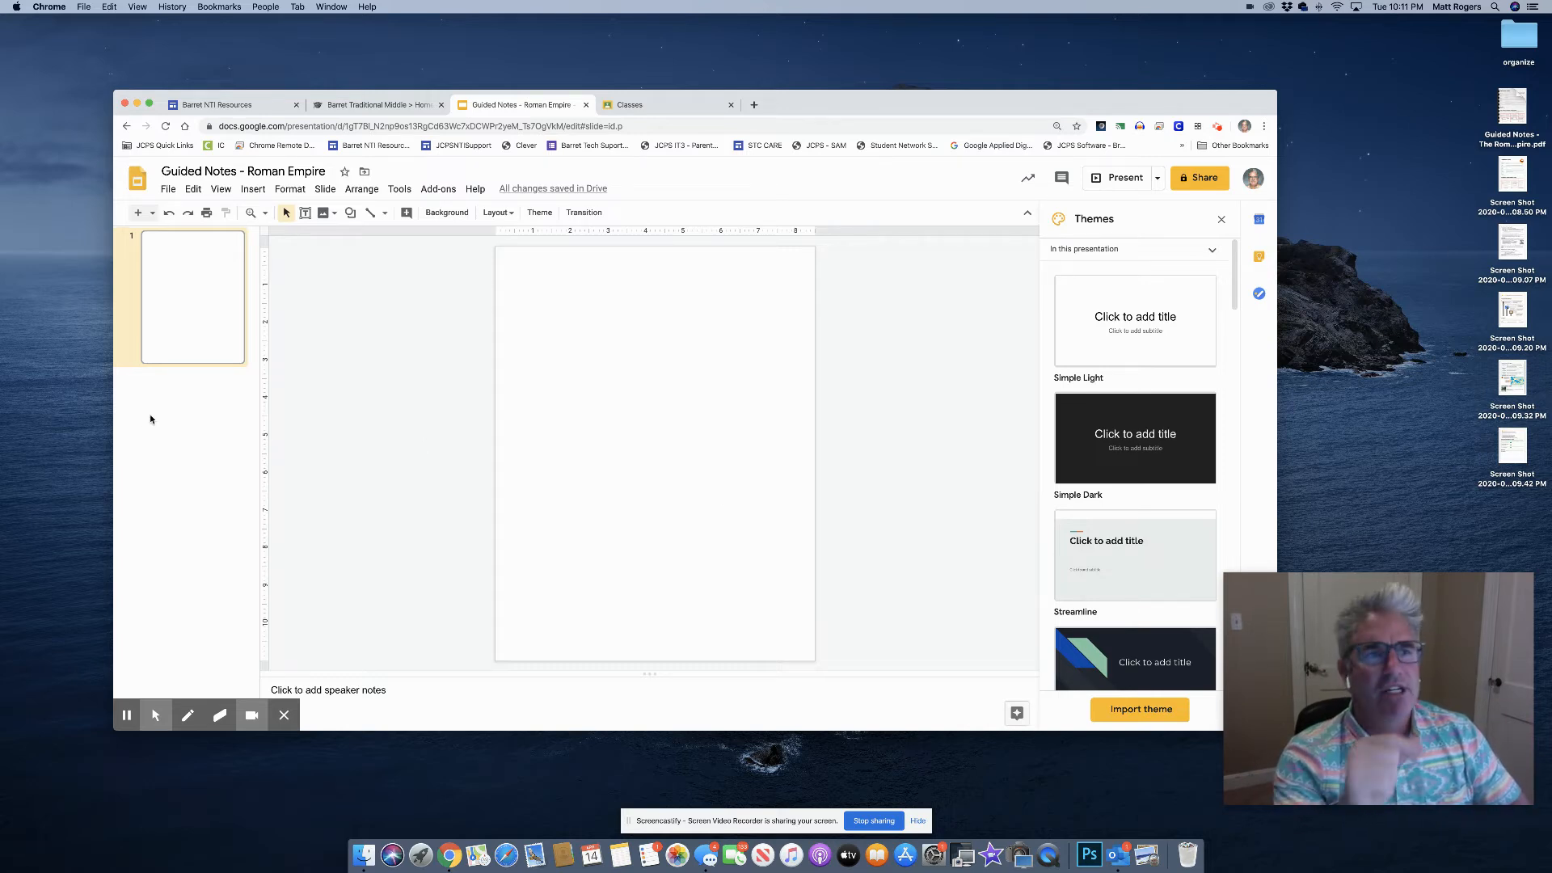
Duplicate the blank slide until the presentation has five identical slides, and return to slide 1
right_click(181, 290)
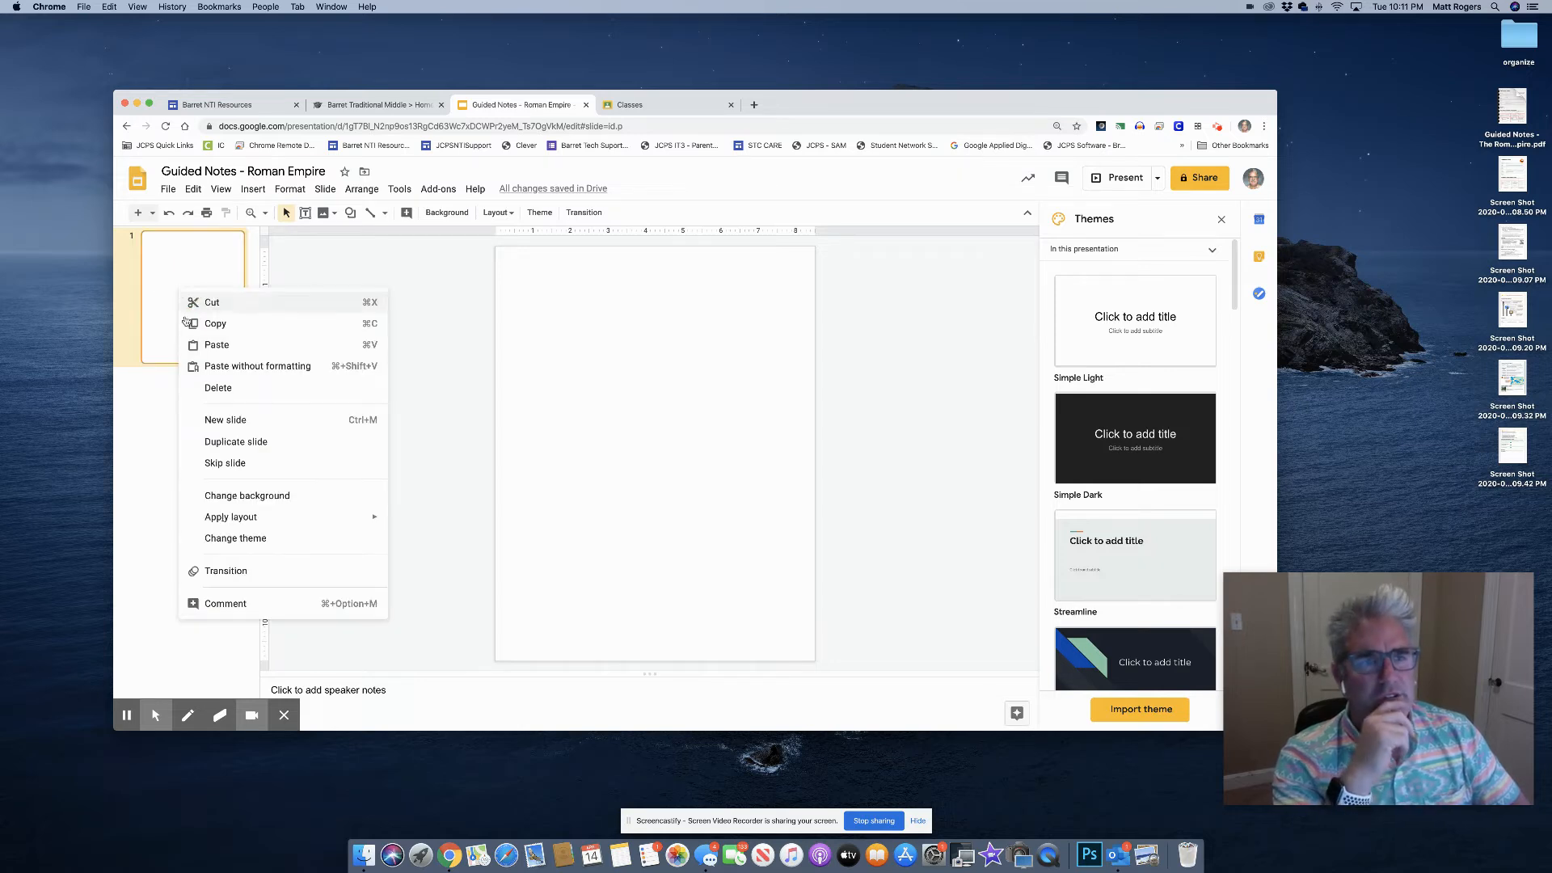
click(172, 266)
right_click(172, 266)
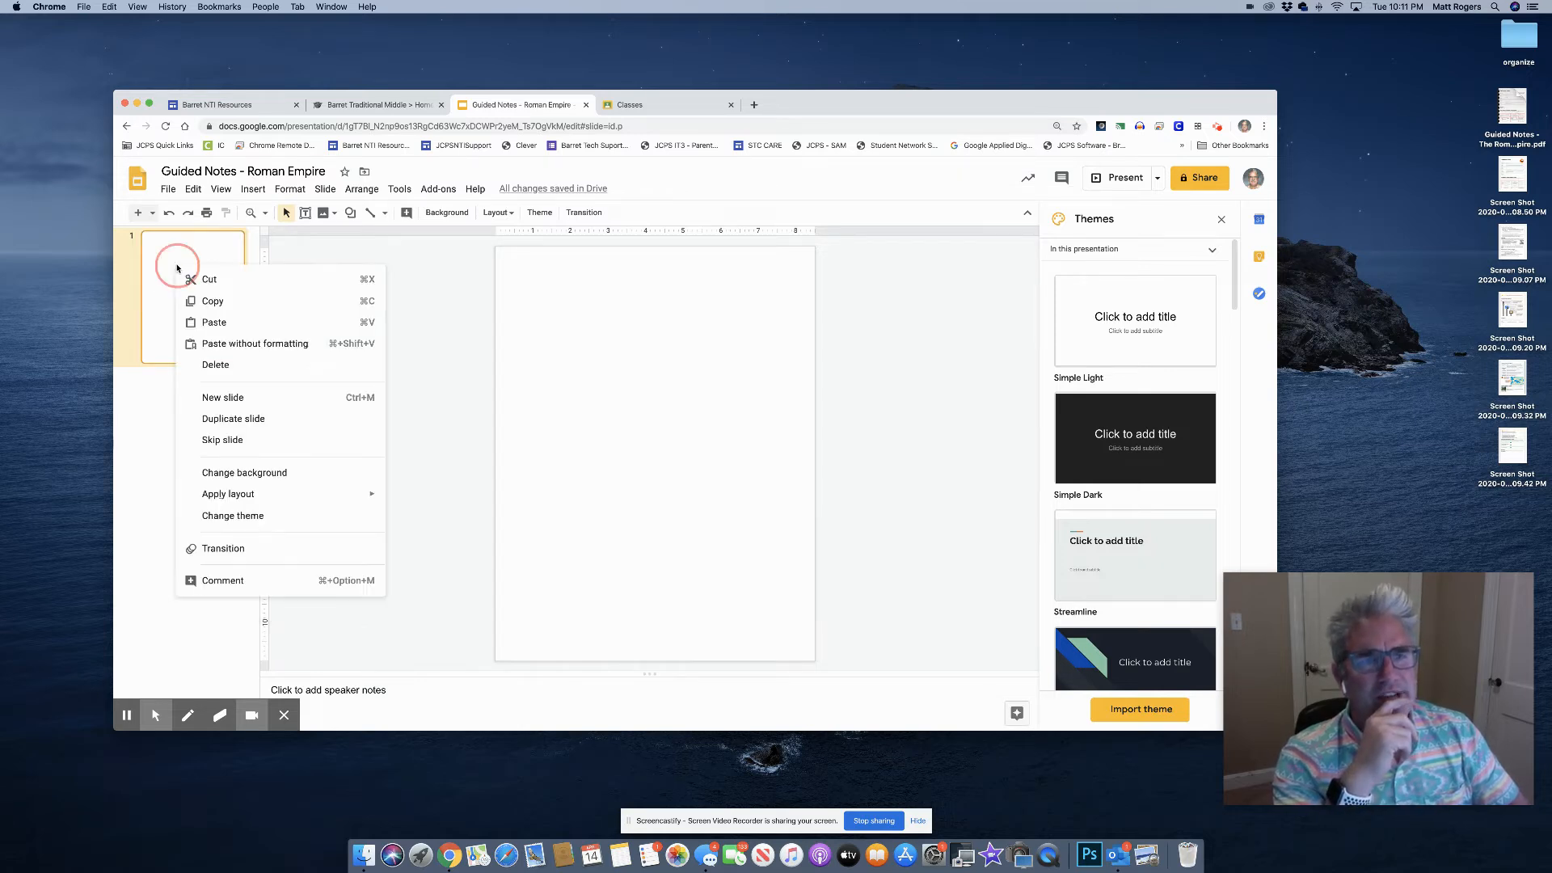
click(254, 420)
right_click(173, 409)
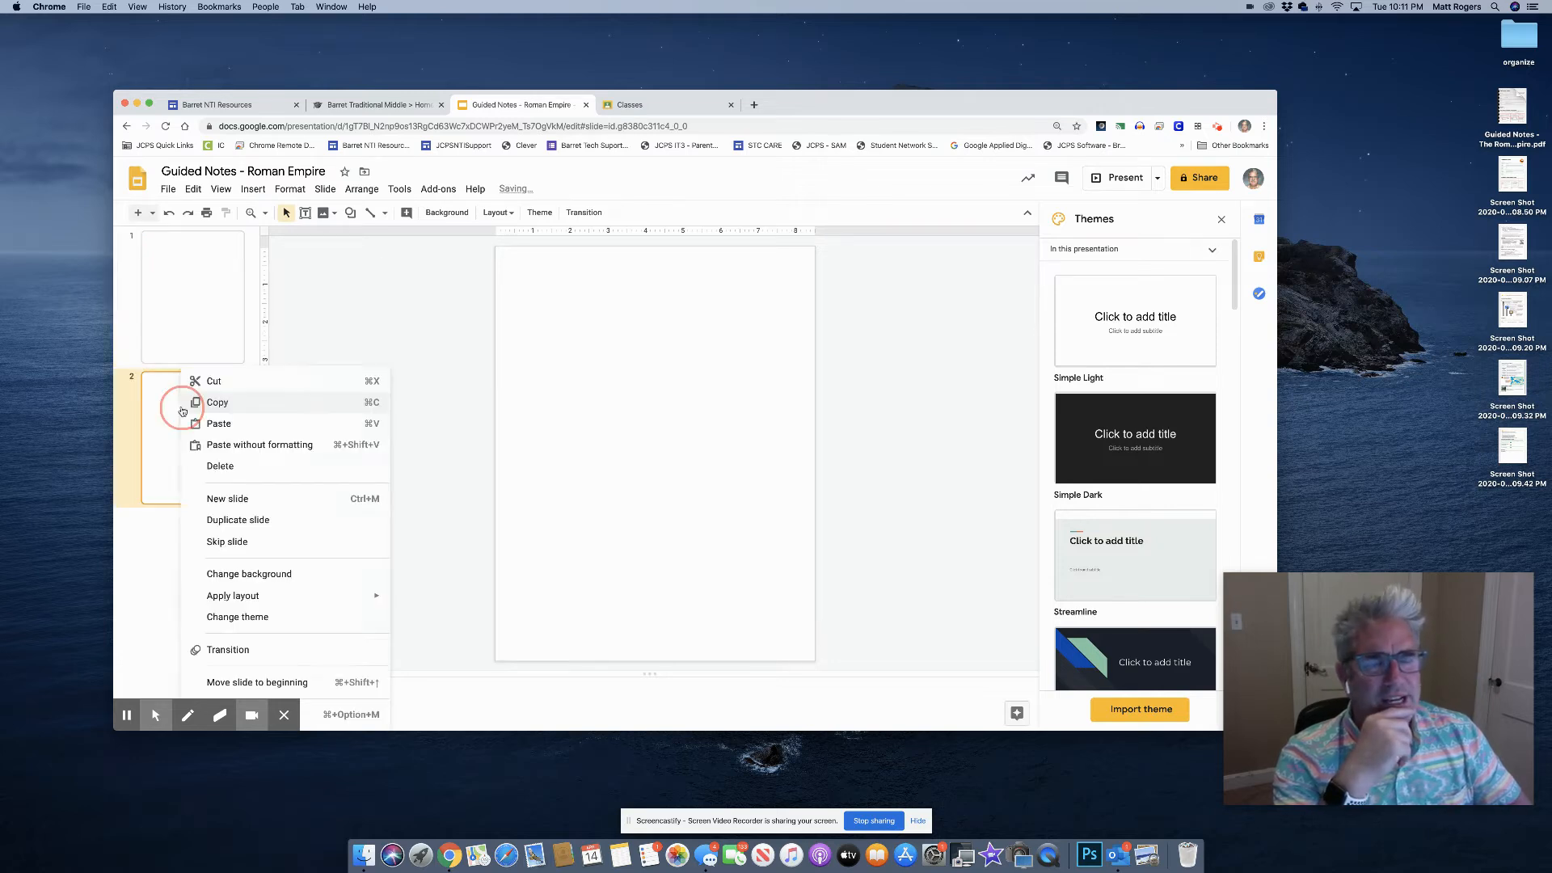
click(234, 521)
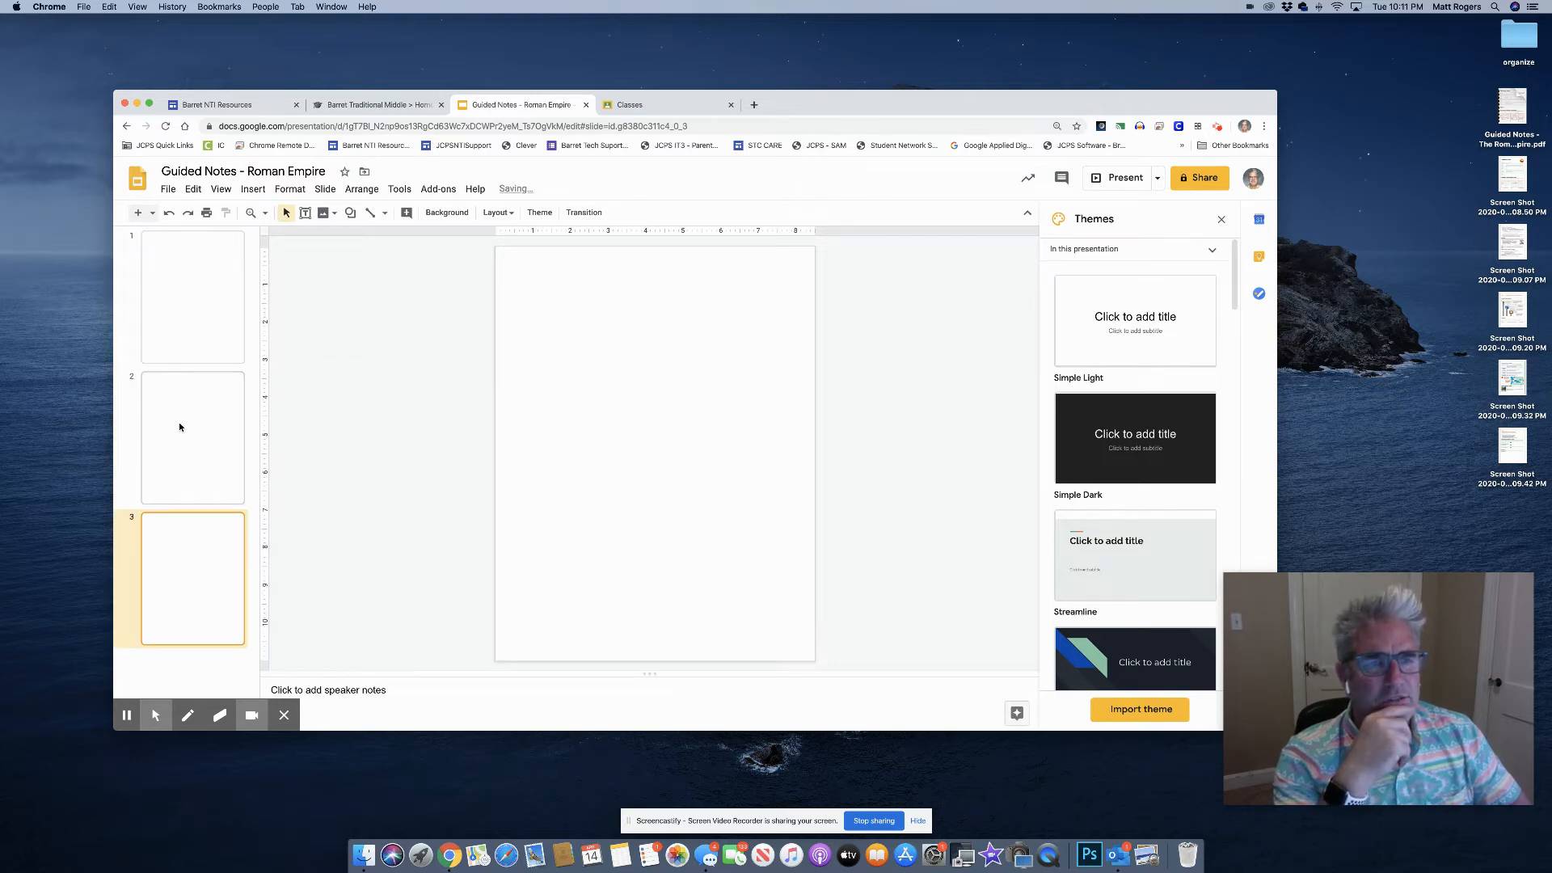
right_click(187, 550)
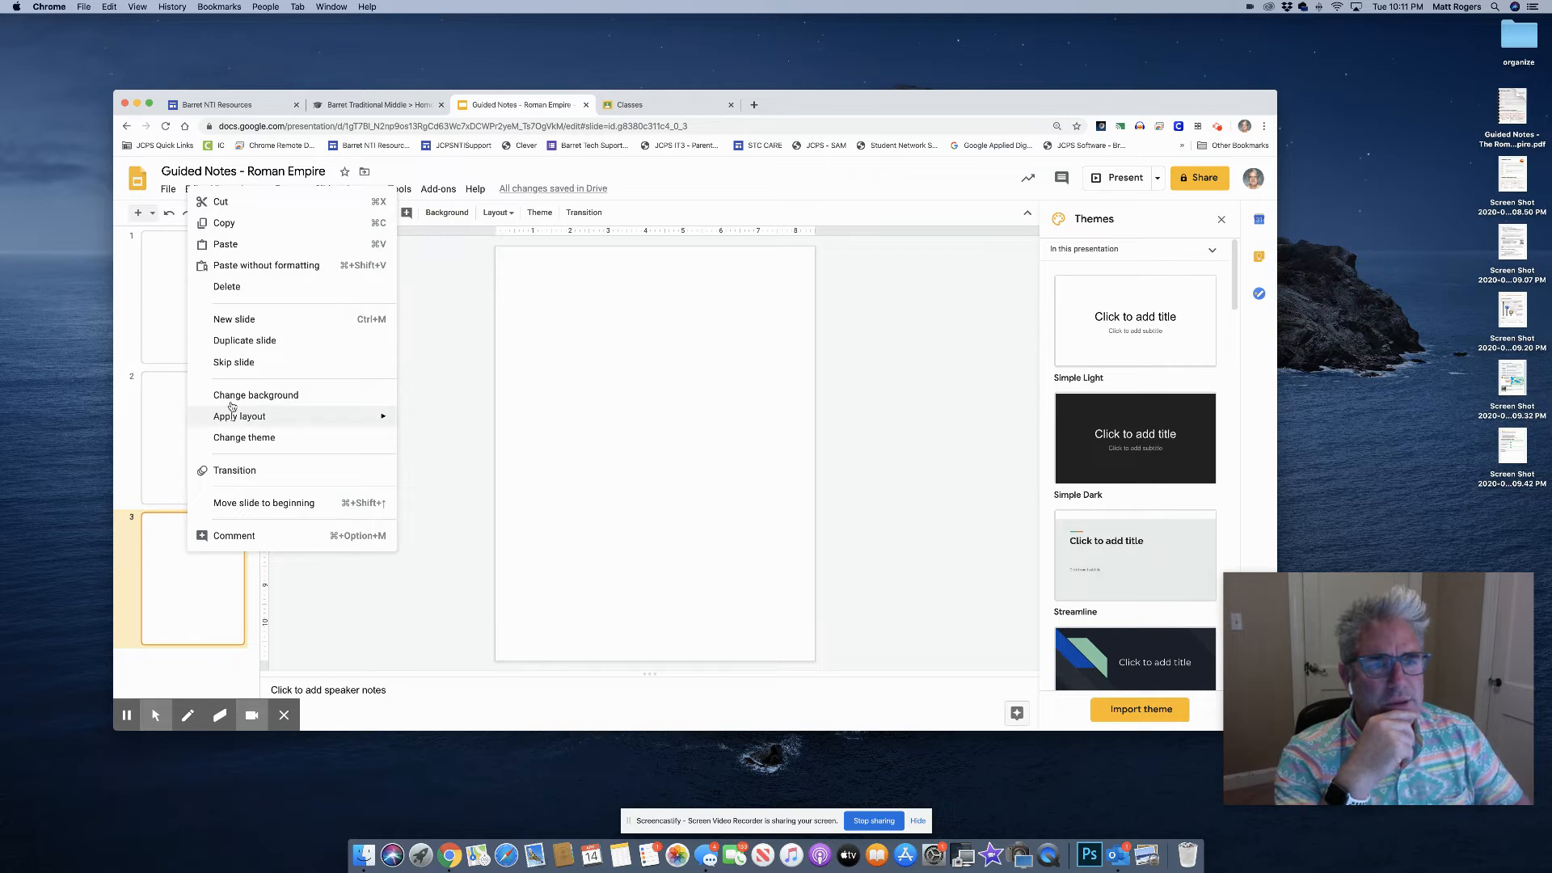
click(247, 341)
right_click(175, 460)
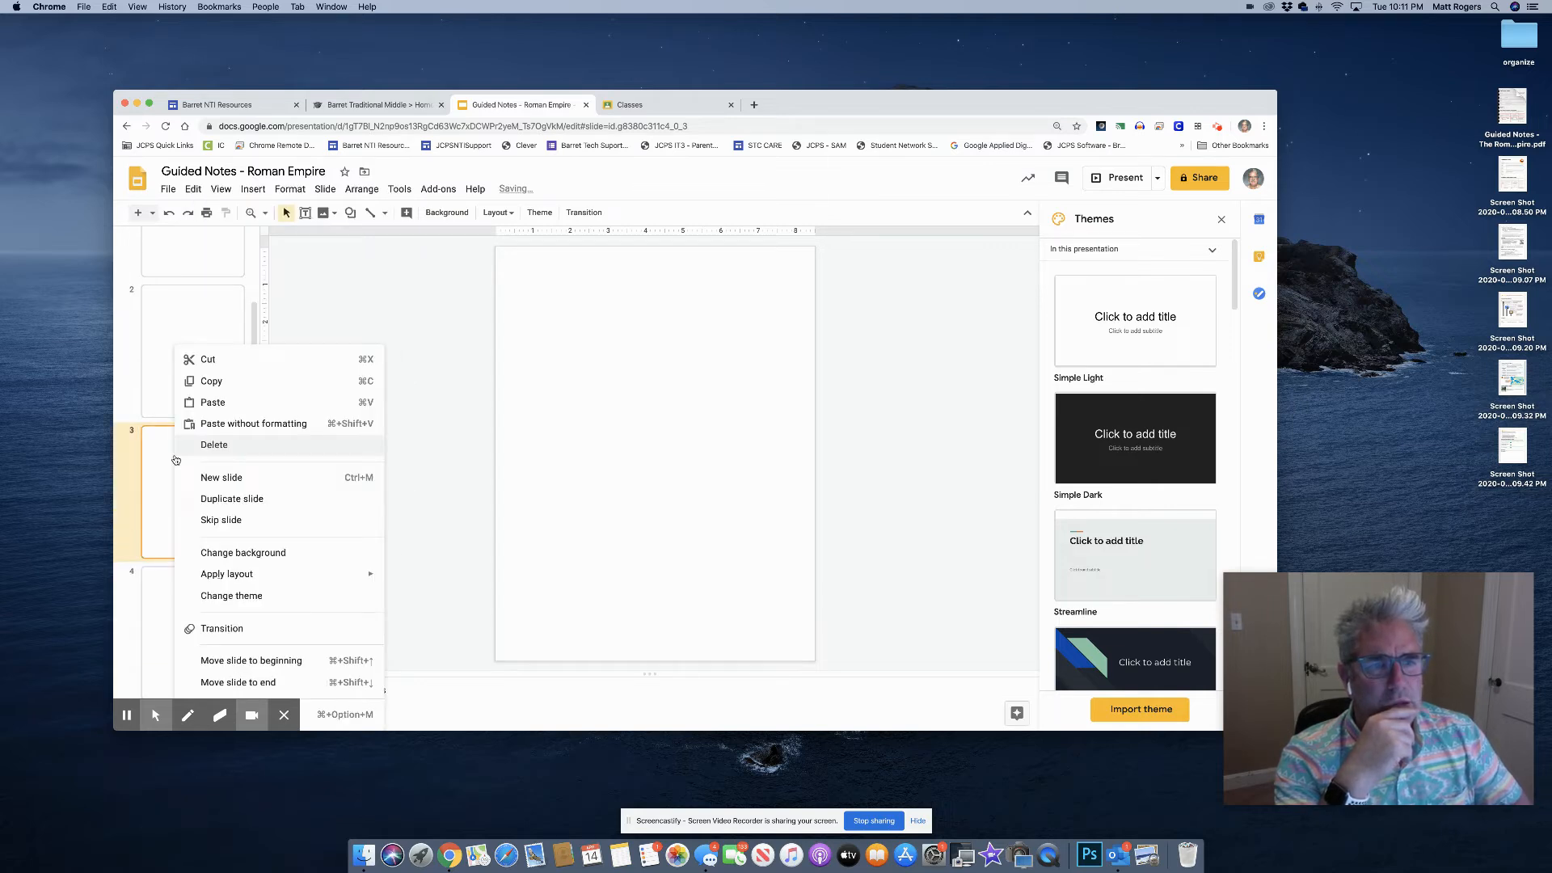
click(182, 498)
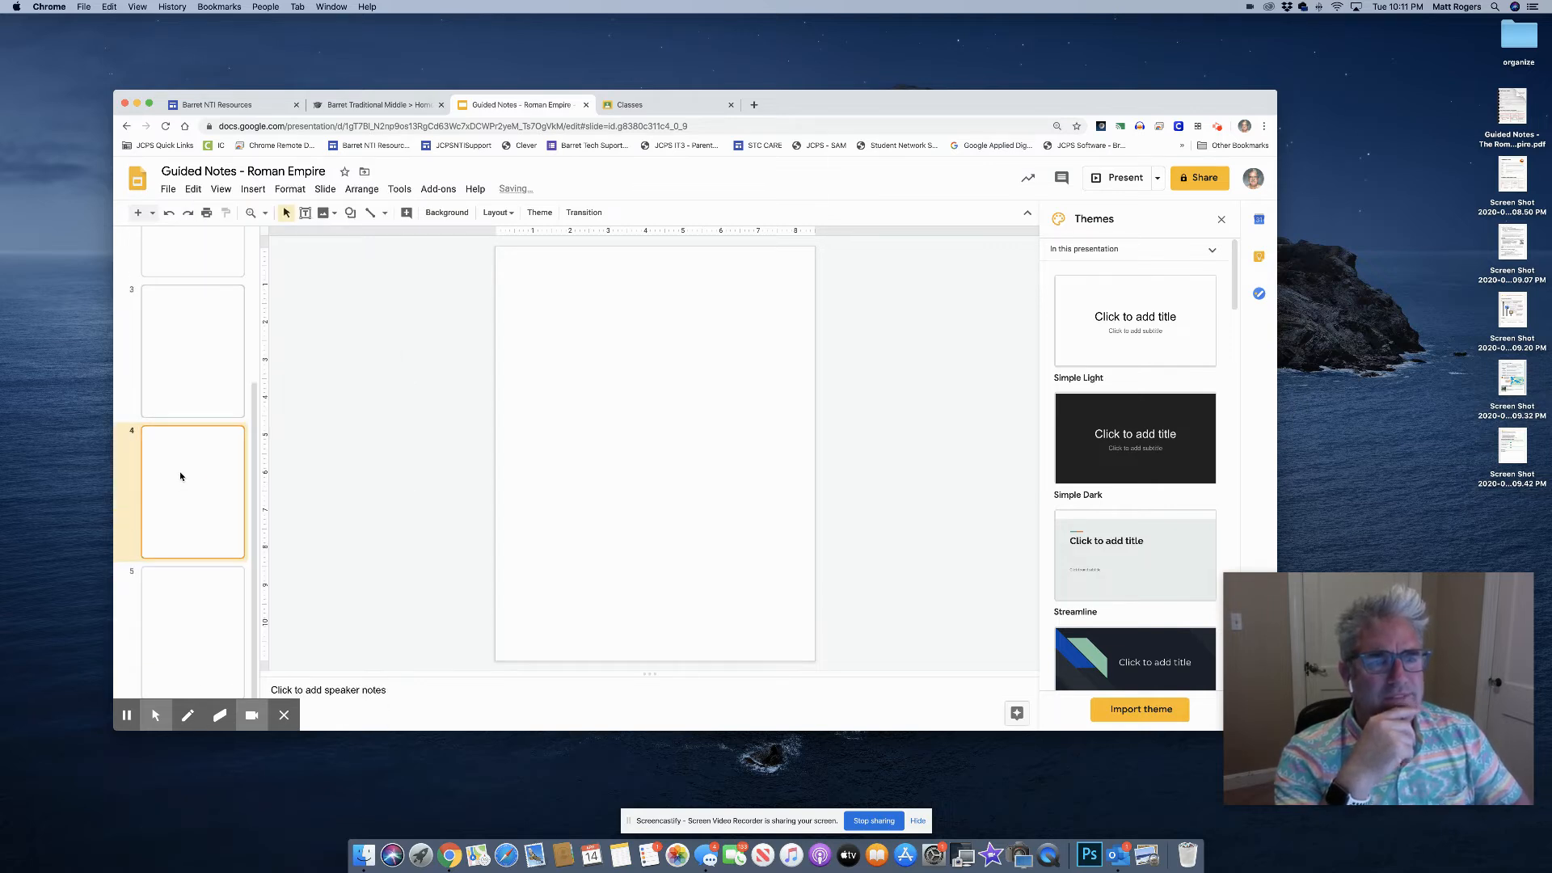
scroll(181, 476, up, 3)
click(182, 334)
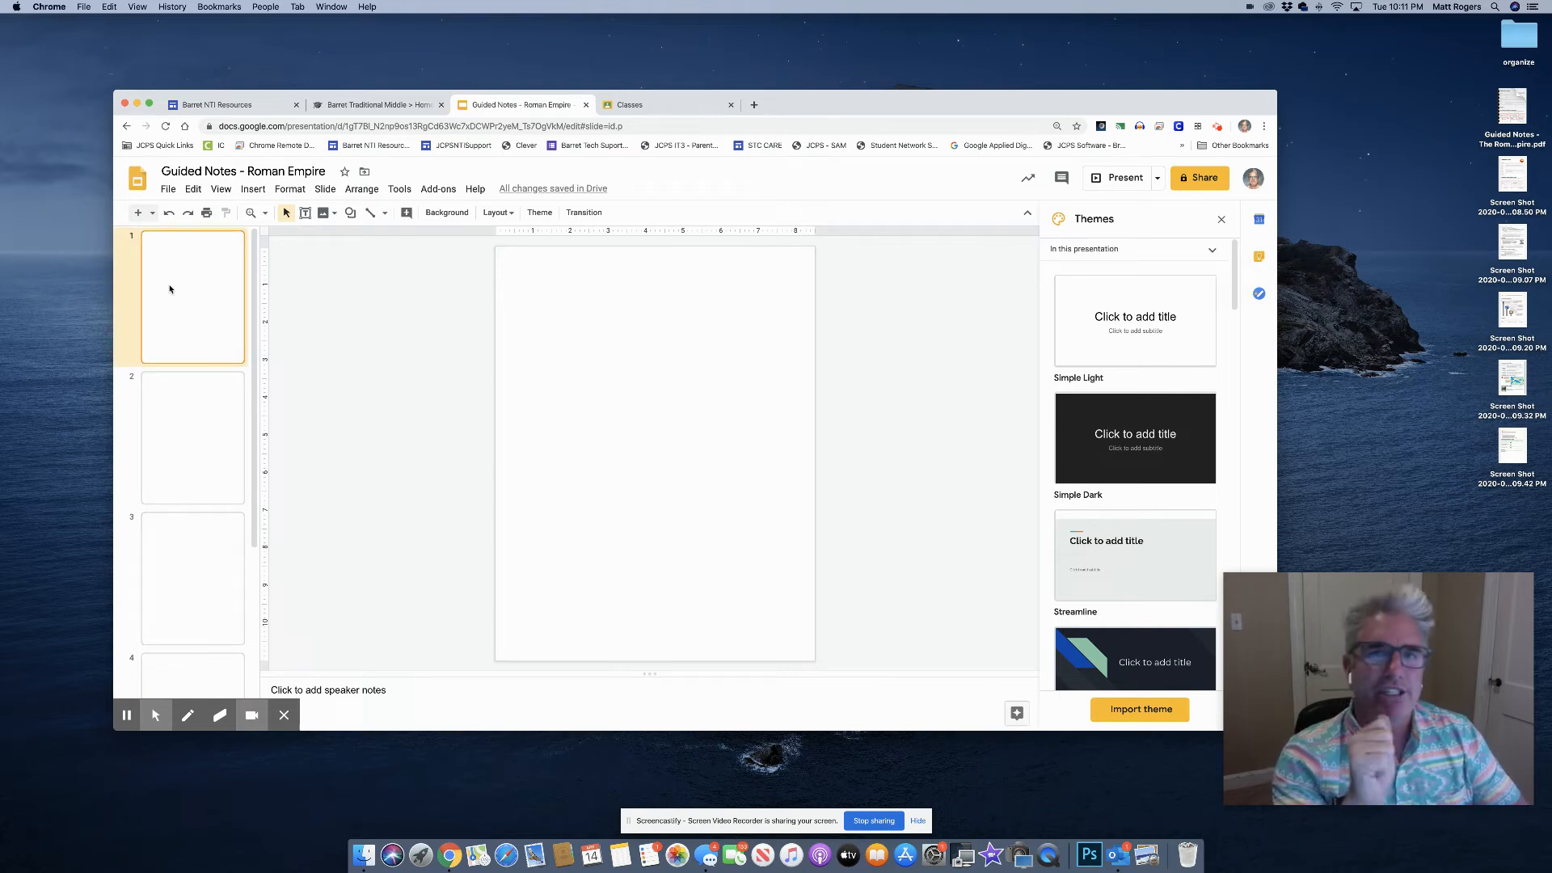
Try to set the first page's screenshot from the desktop, ending 08.50 PM, as the background image of slide 1
right_click(617, 291)
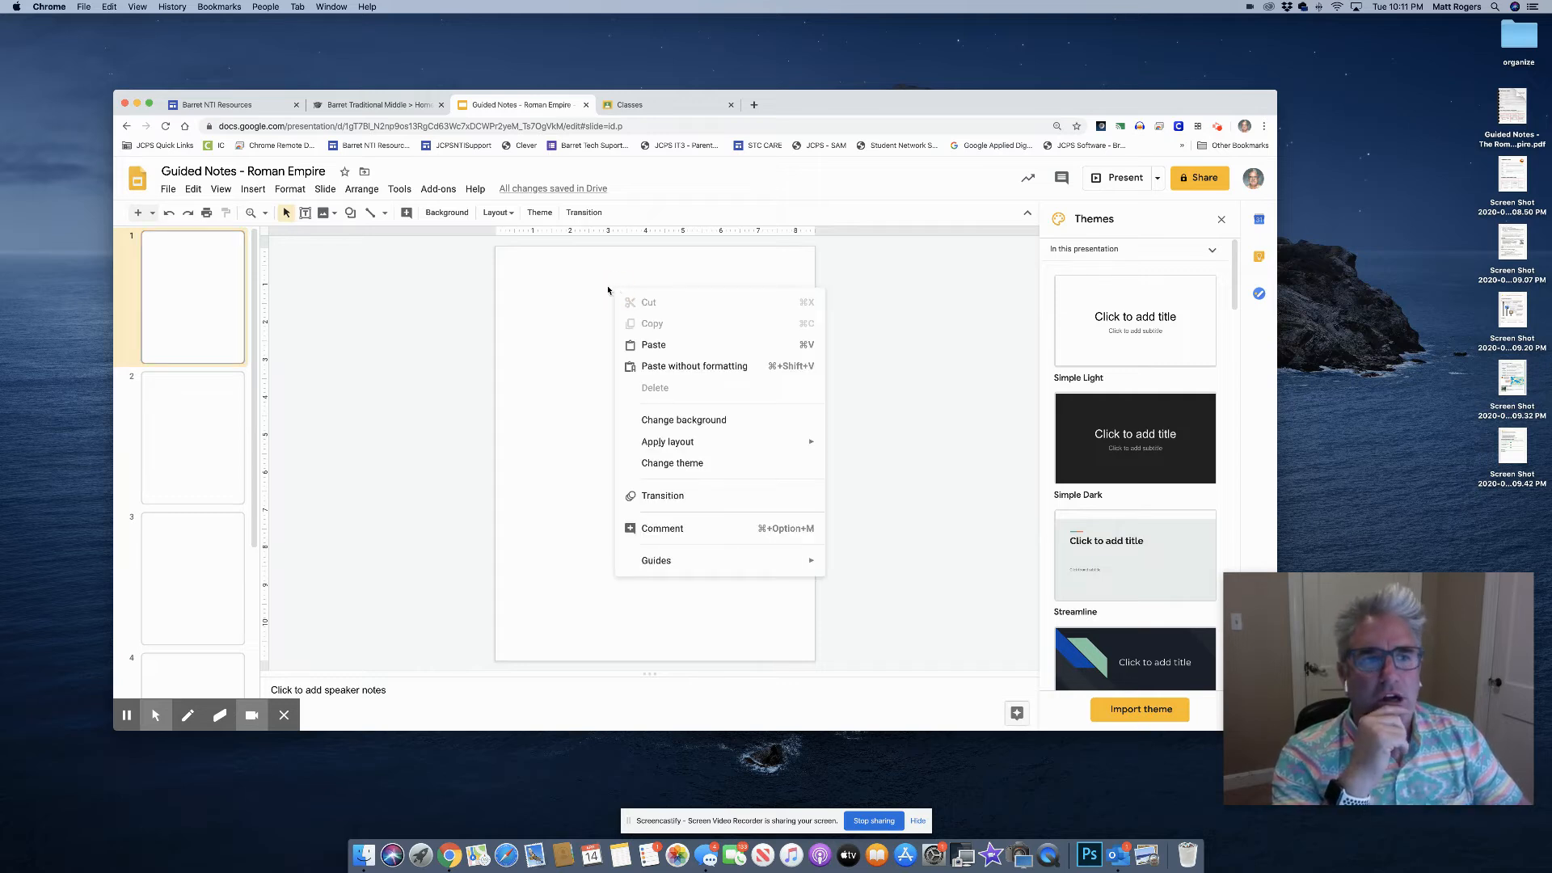
click(675, 420)
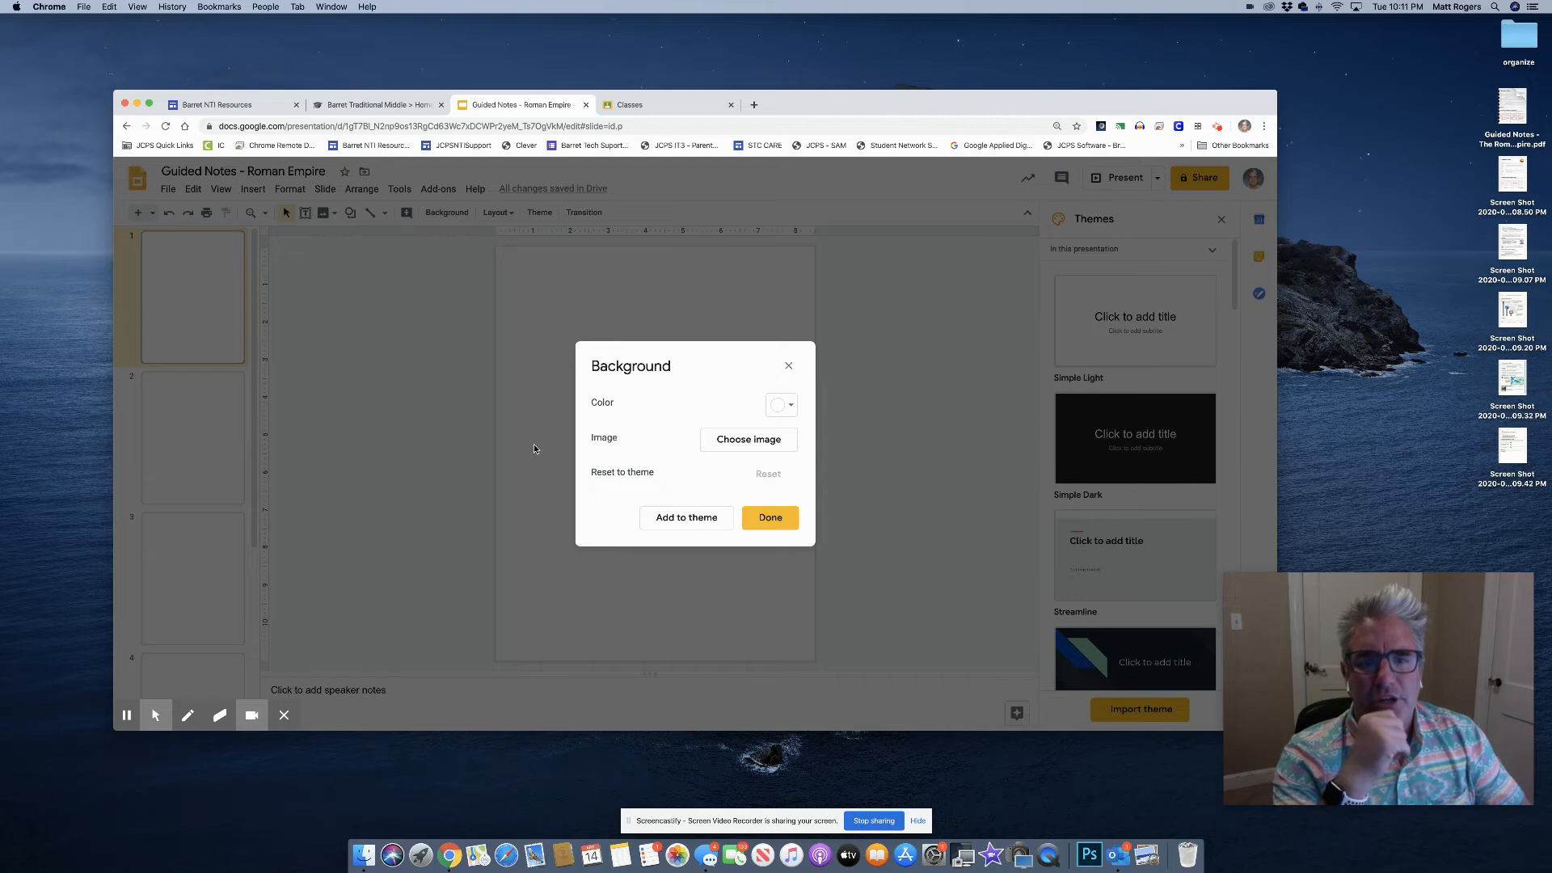
click(754, 444)
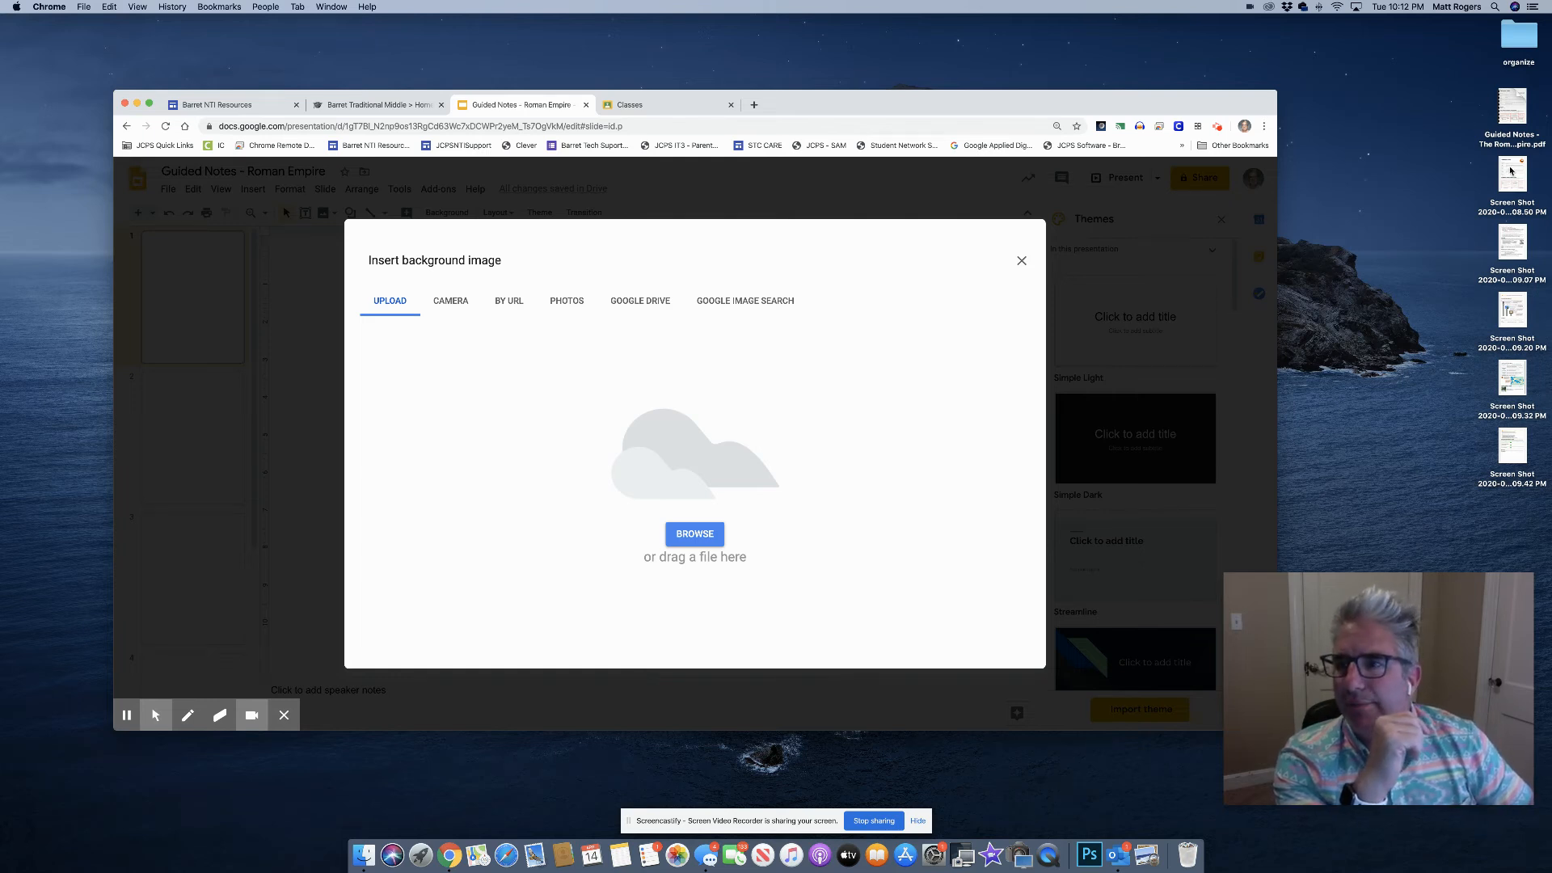
drag(1512, 173, 633, 381)
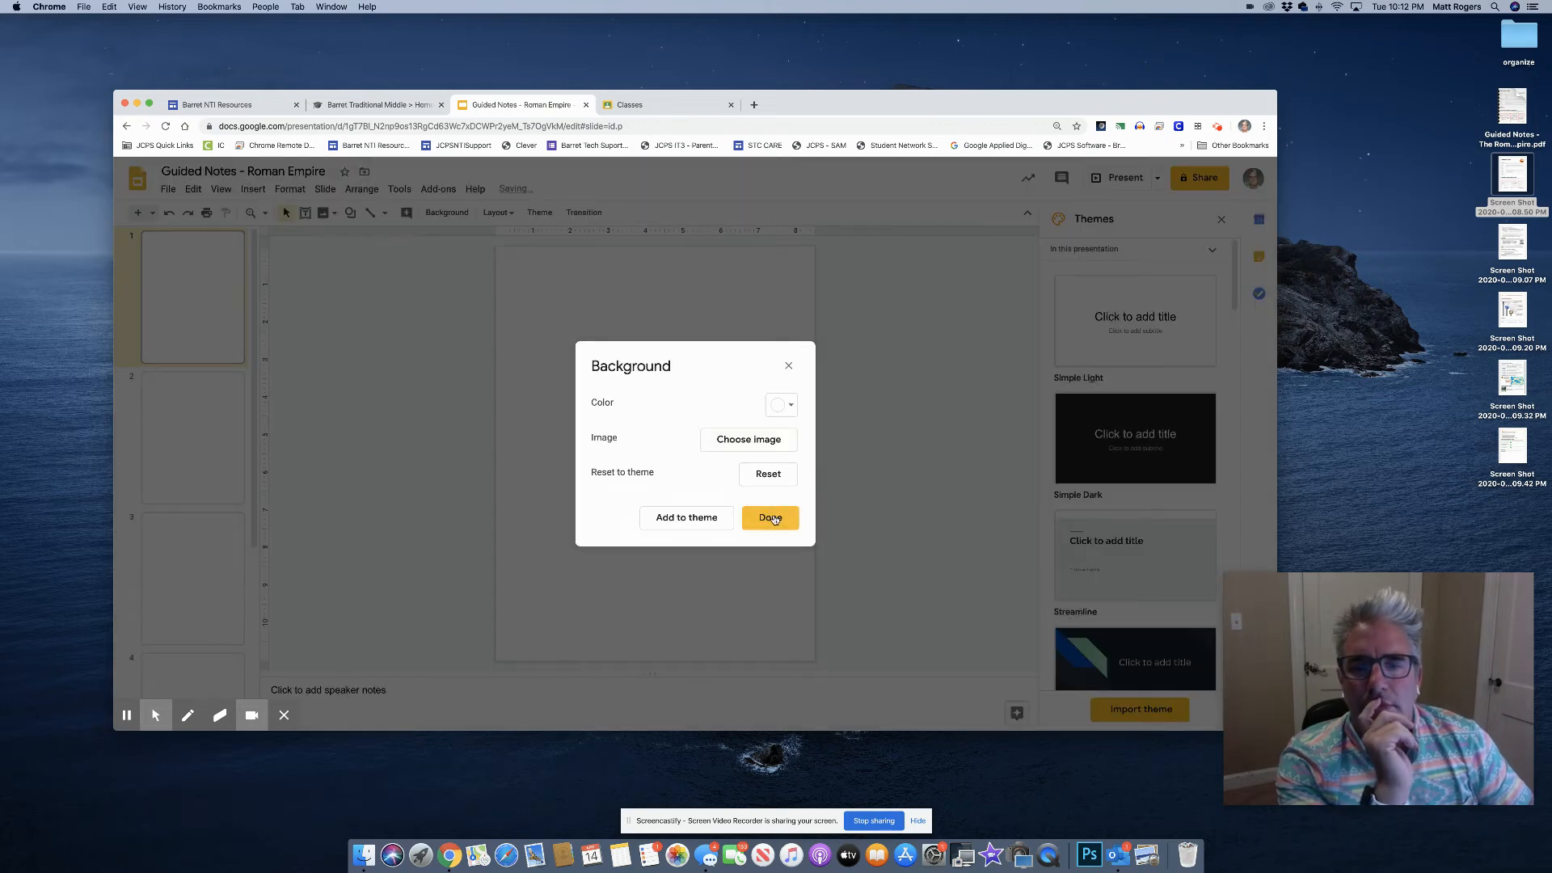
click(770, 518)
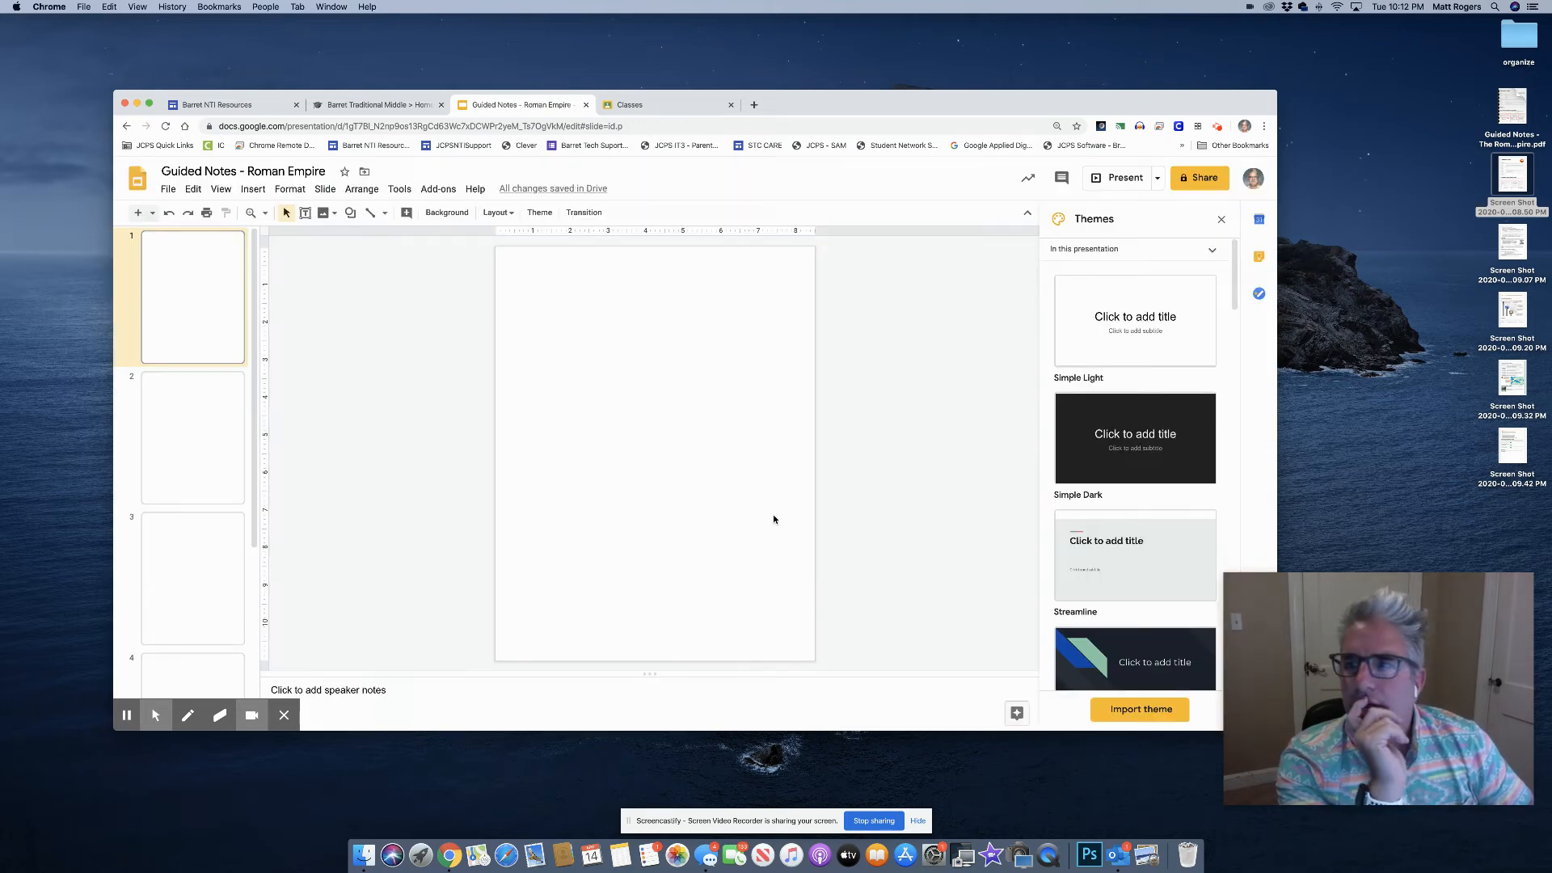
Set slide 1's background to the desktop screenshot ending 08.50 PM, the page titled The Roman Empire
right_click(592, 312)
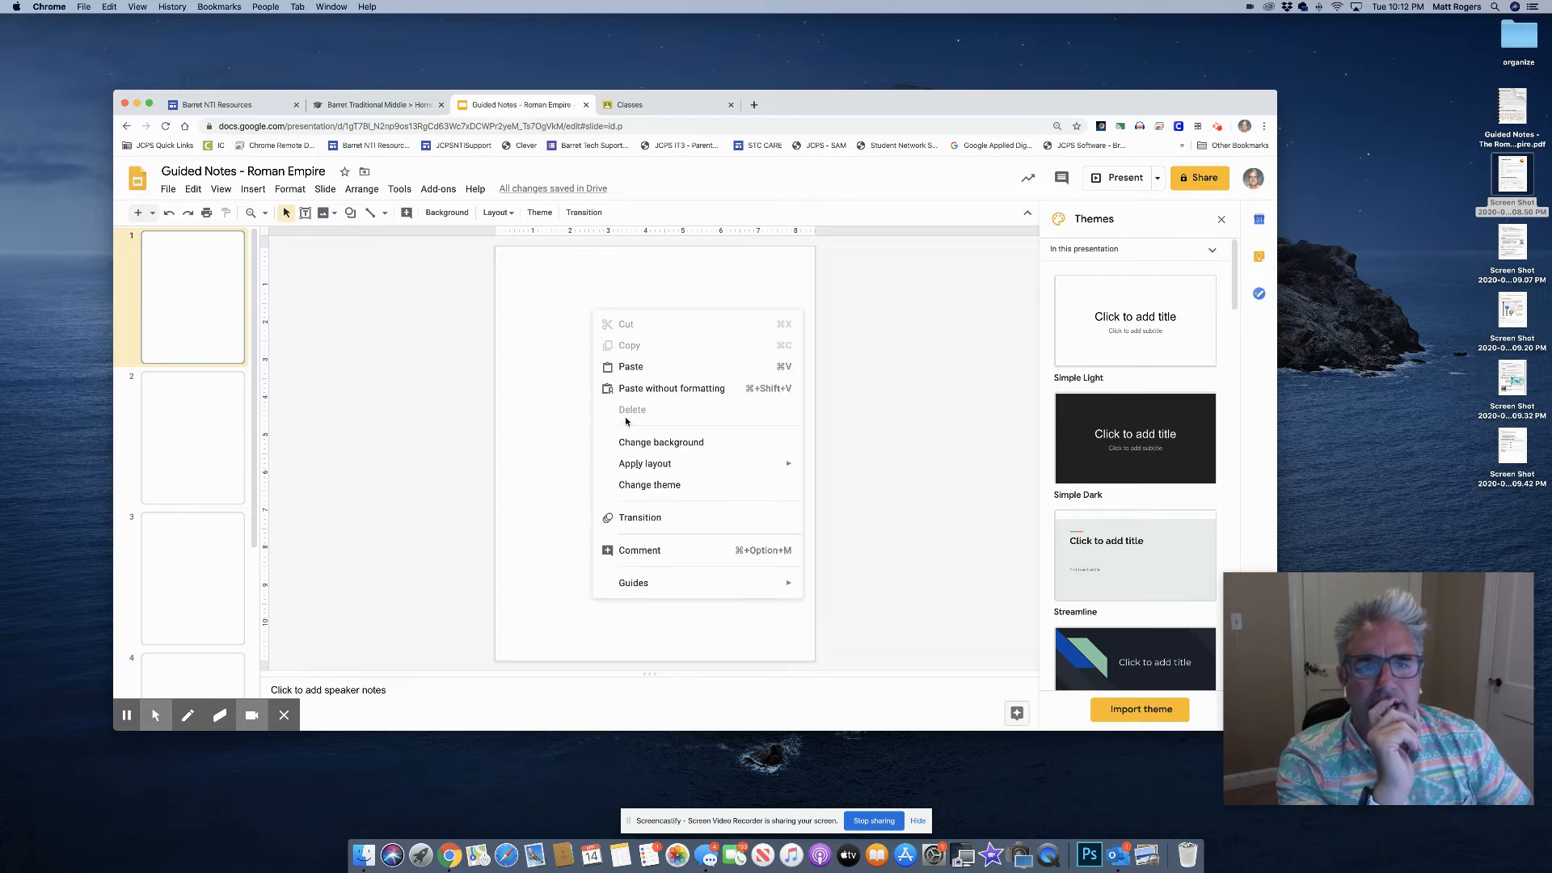
click(638, 442)
click(727, 442)
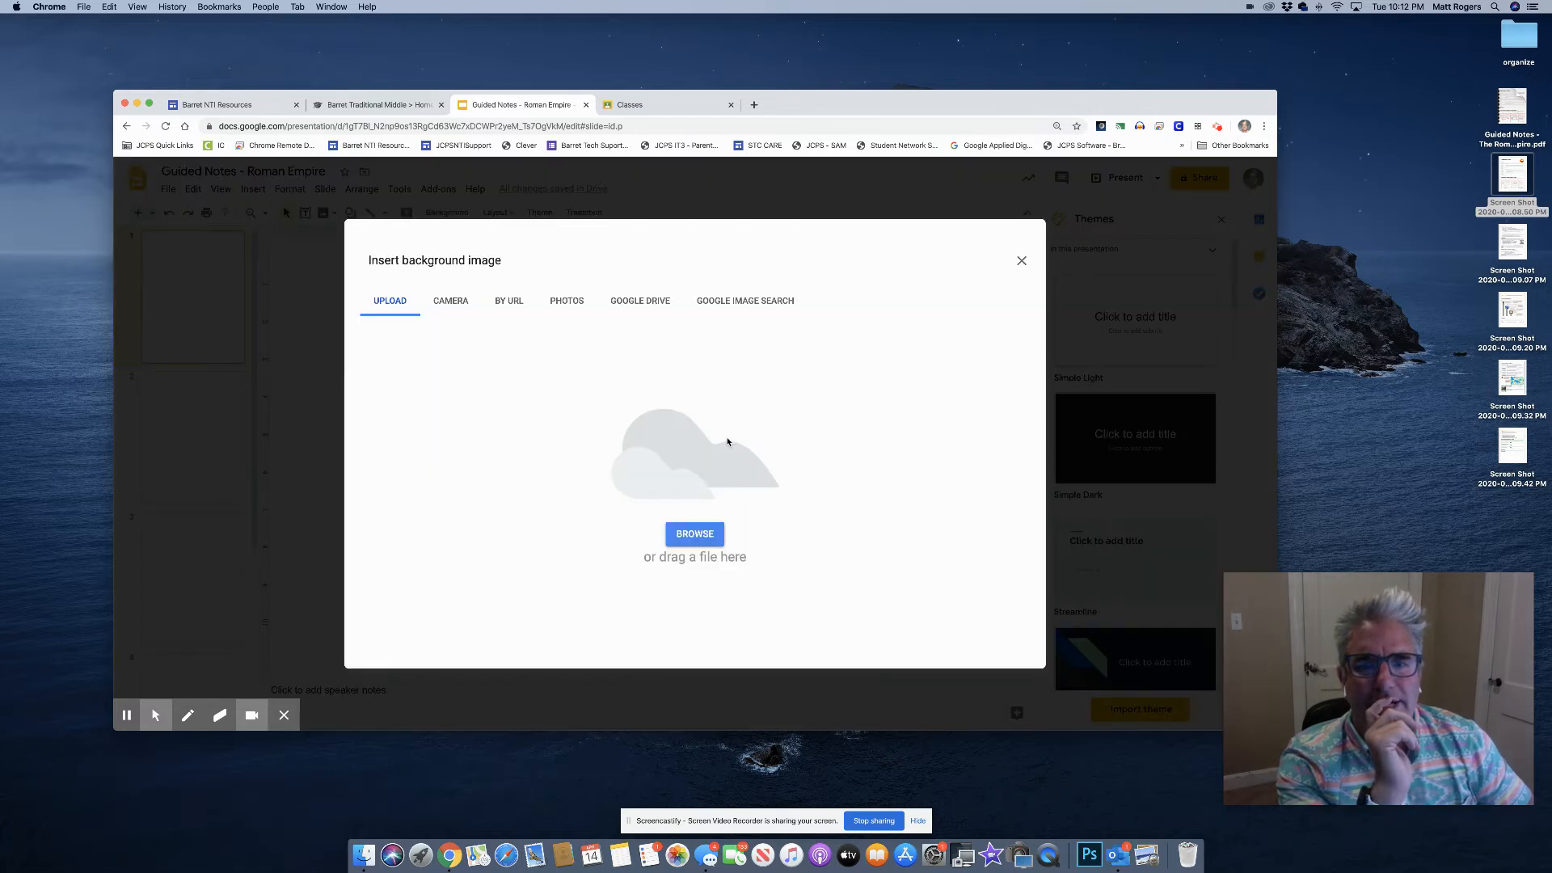
drag(1512, 174, 623, 396)
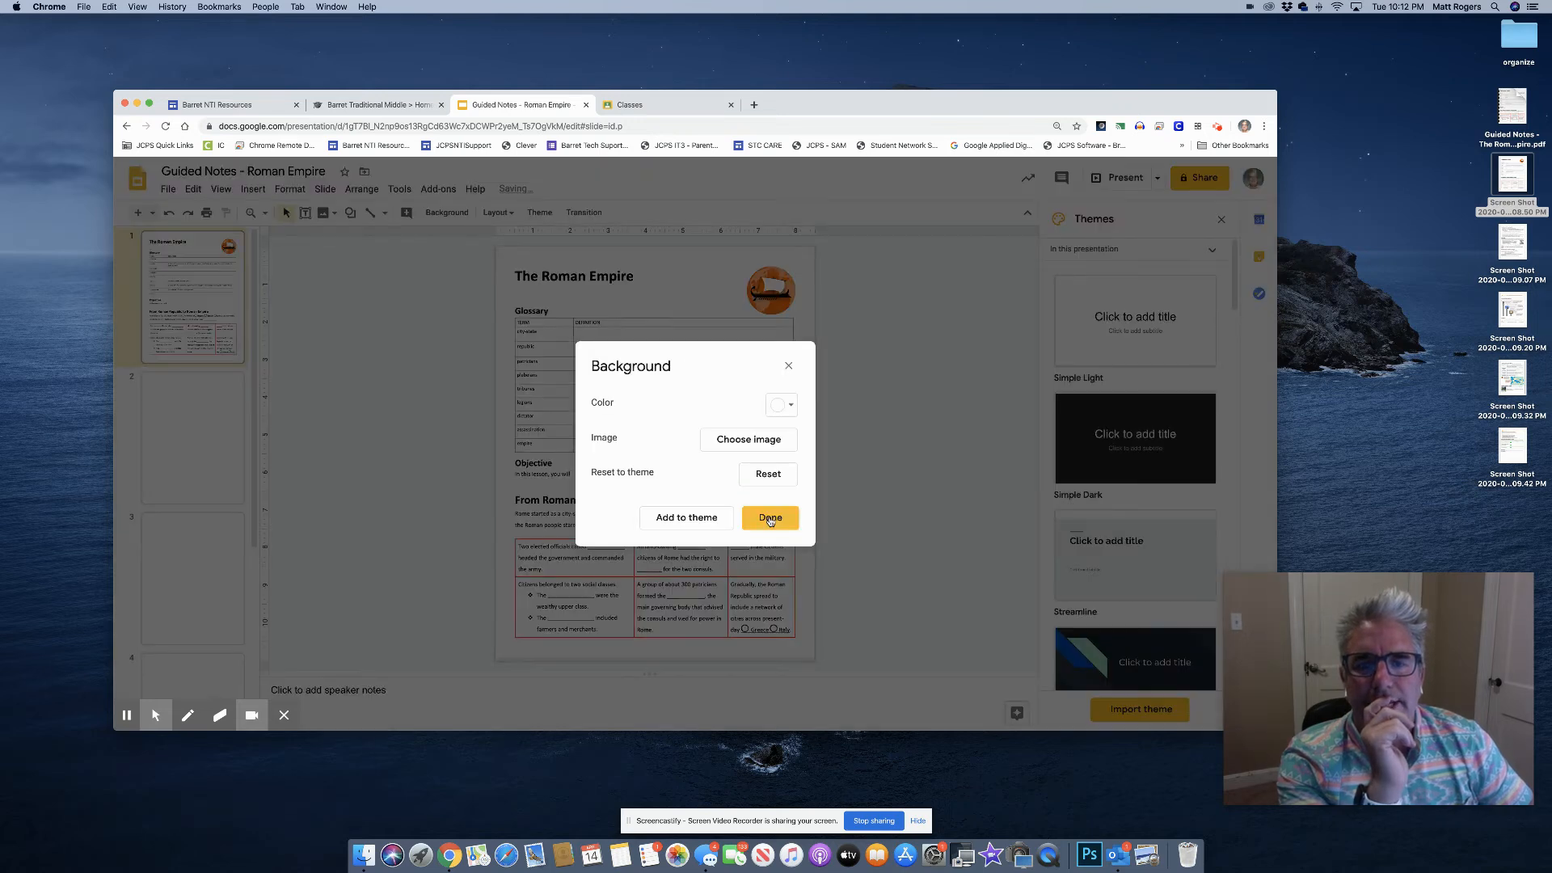
click(764, 517)
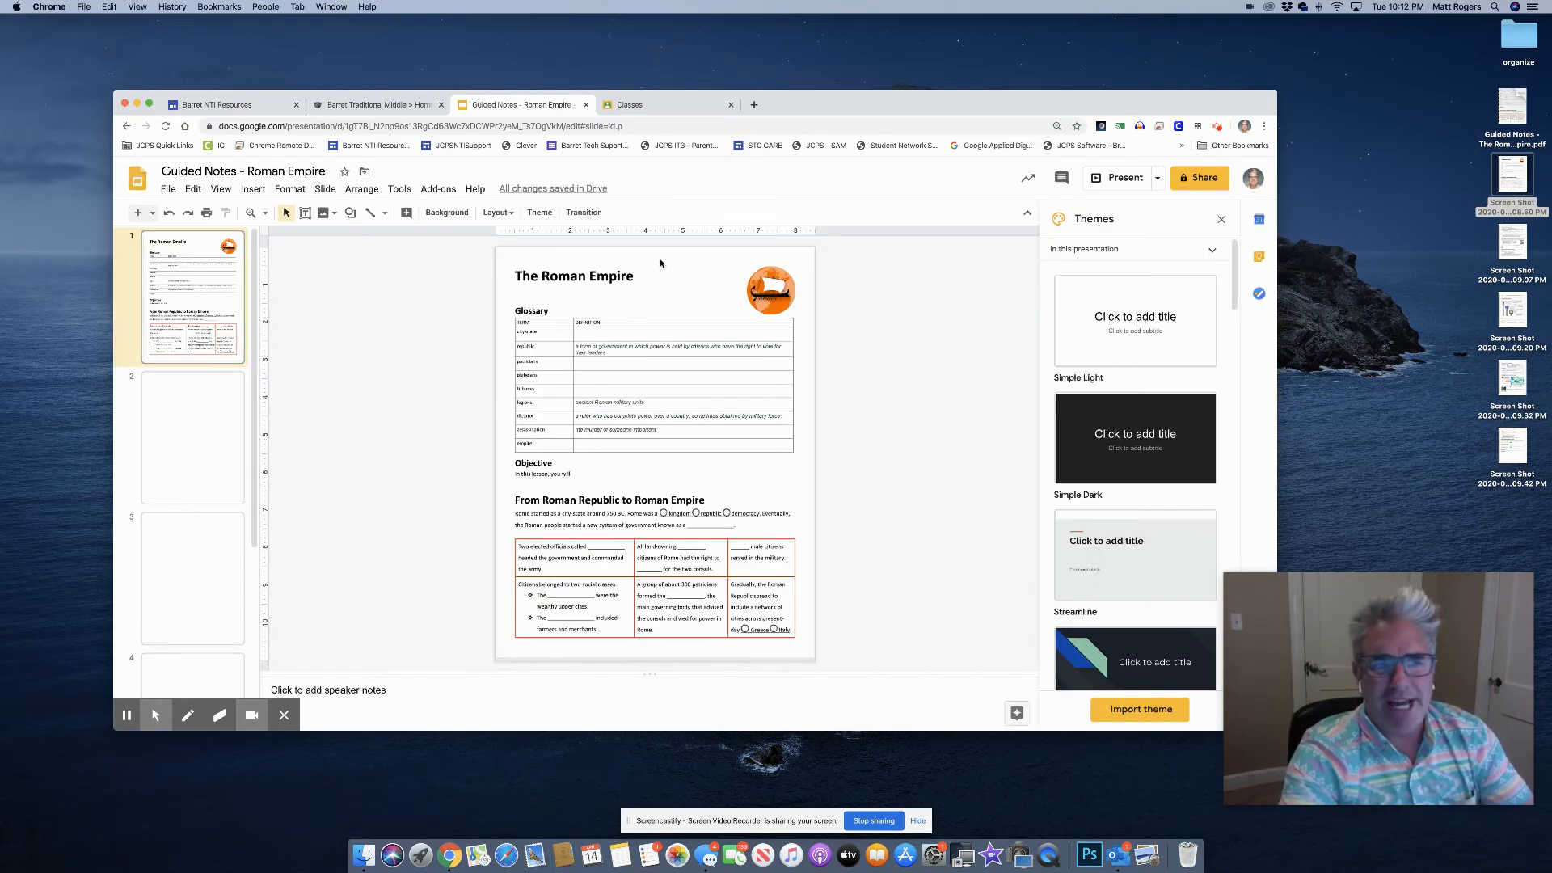
Set slide 2's background to the desktop screenshot ending 09.07 PM, The Decline of the Roman Republic page
click(210, 415)
right_click(599, 334)
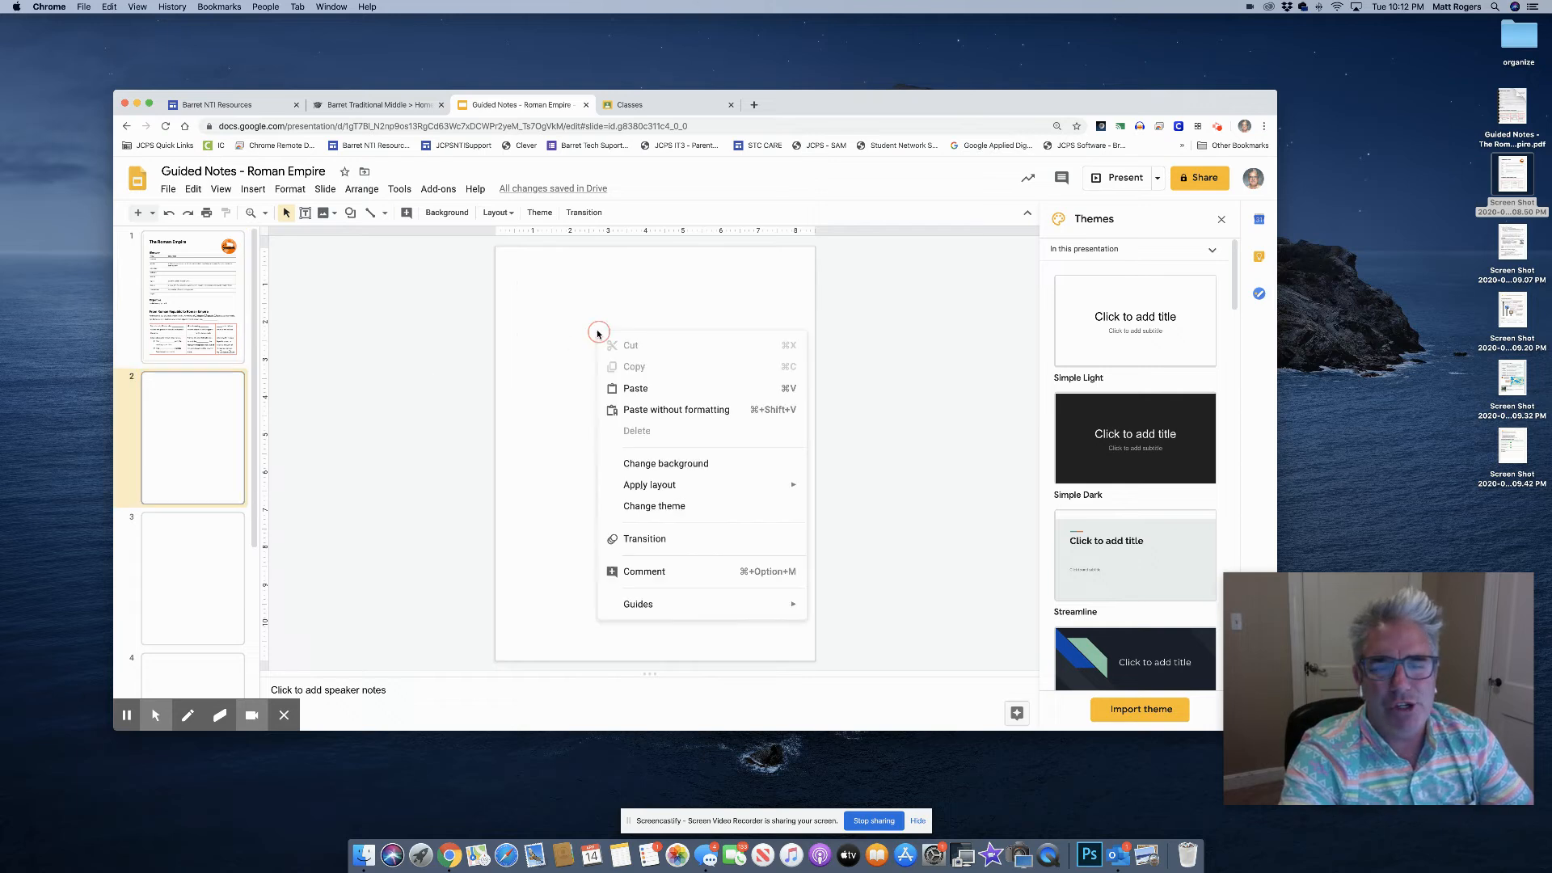
click(651, 464)
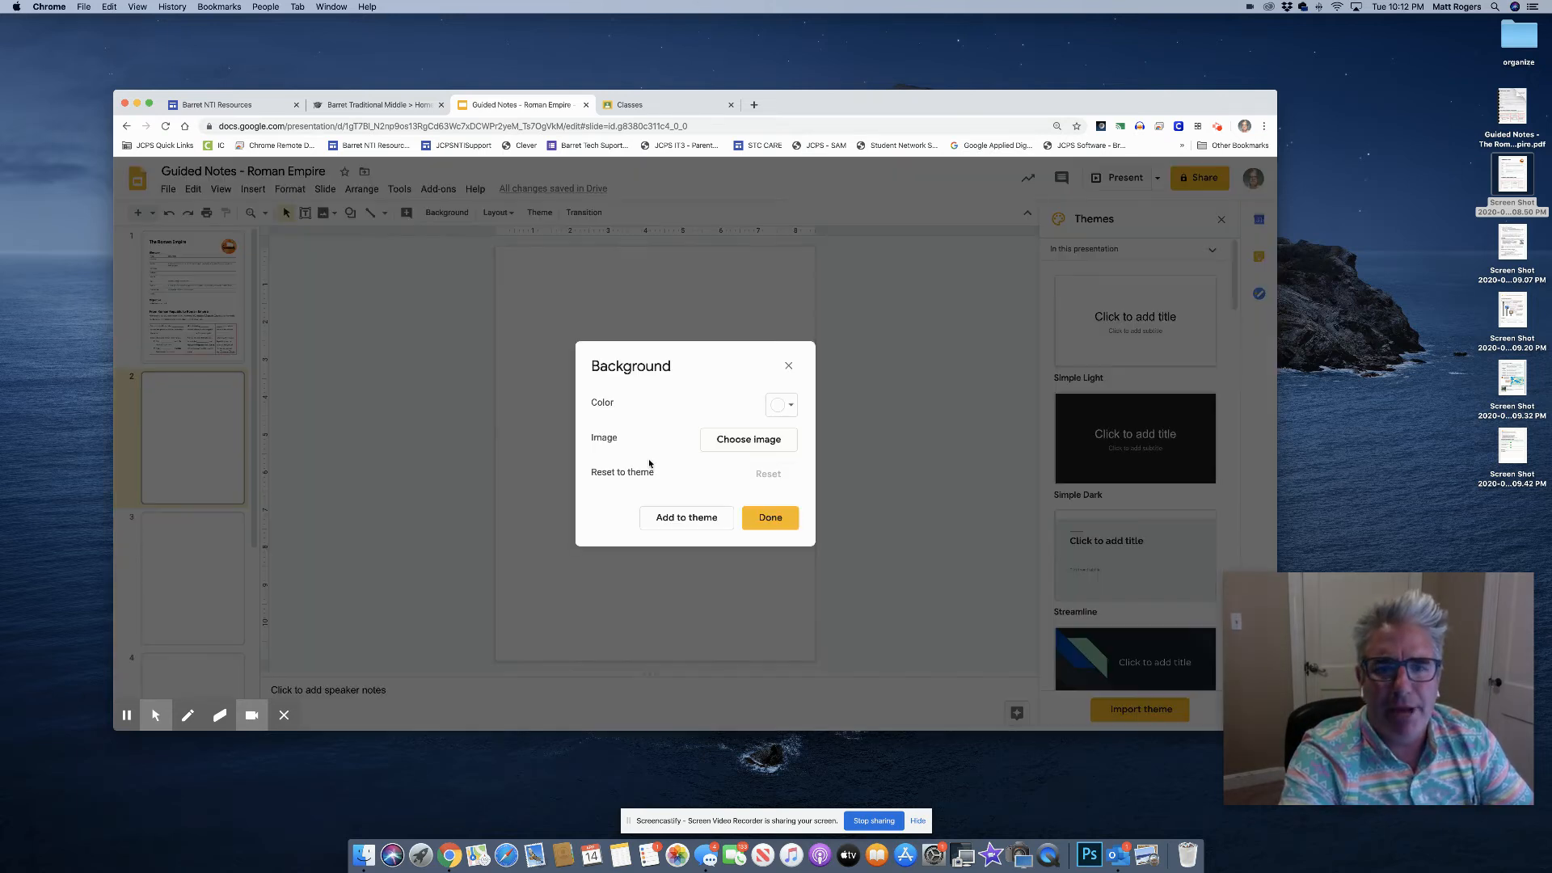
click(743, 443)
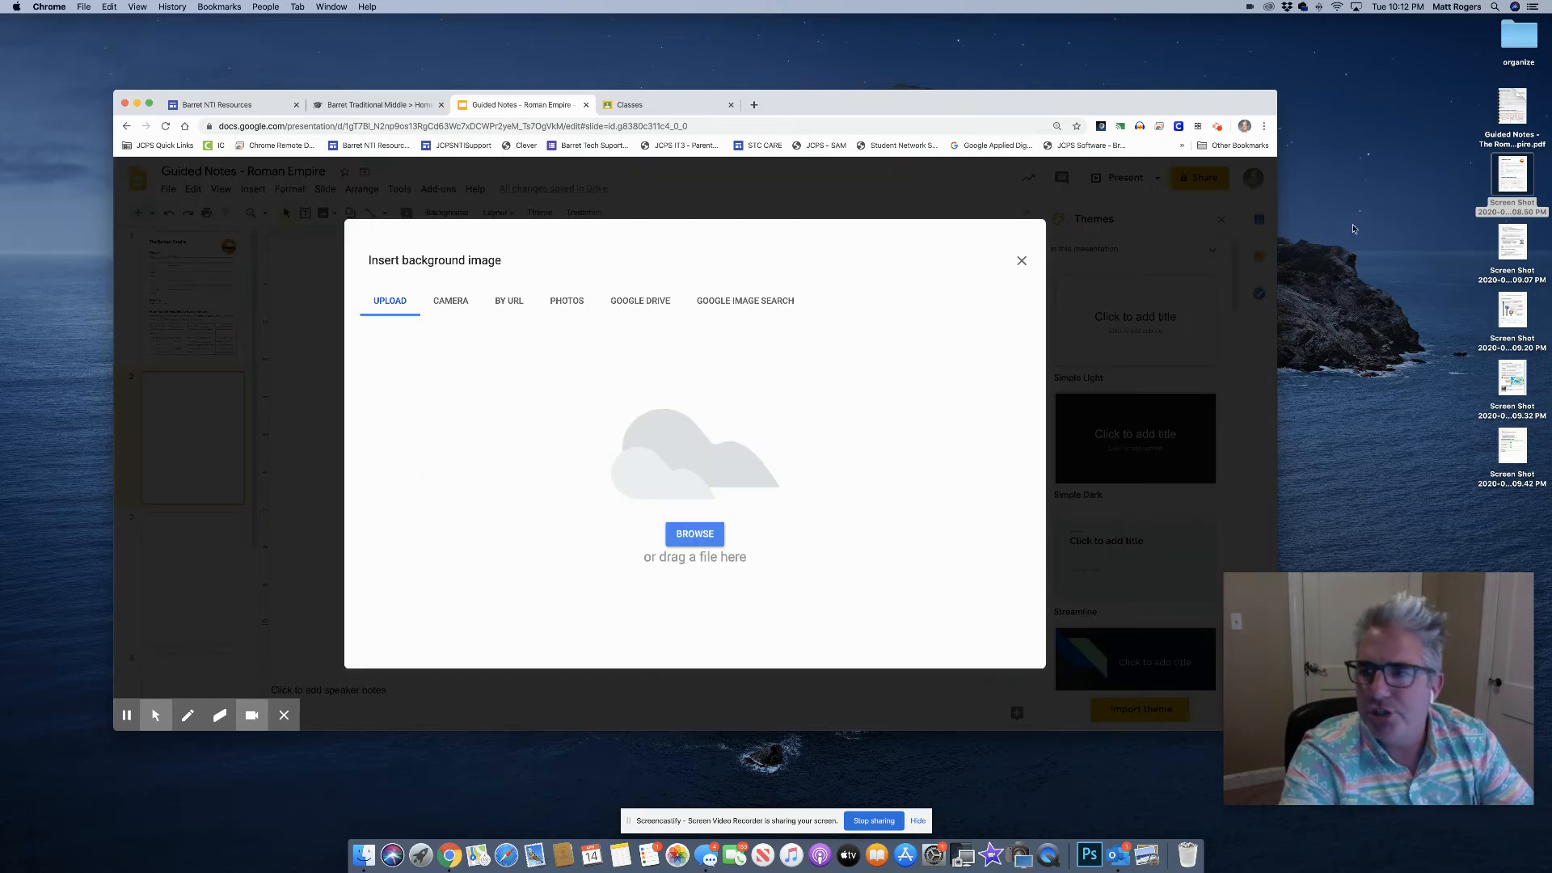
drag(1513, 242, 617, 413)
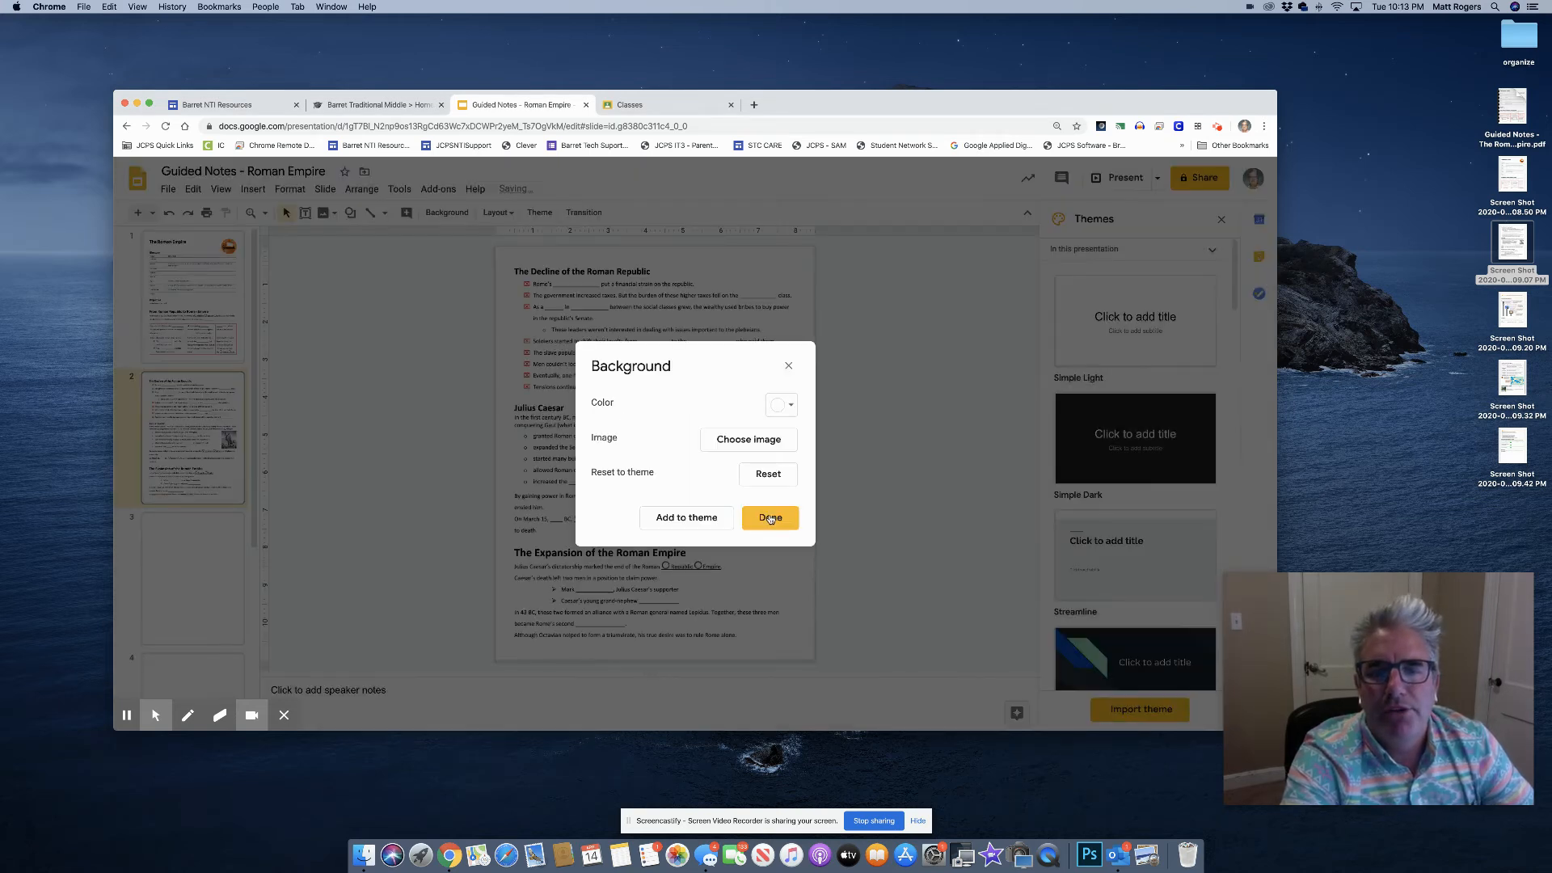
click(760, 518)
Set slide 3's background to the desktop screenshot ending 09.20 PM, the How Octavian Became Emperor page
click(199, 568)
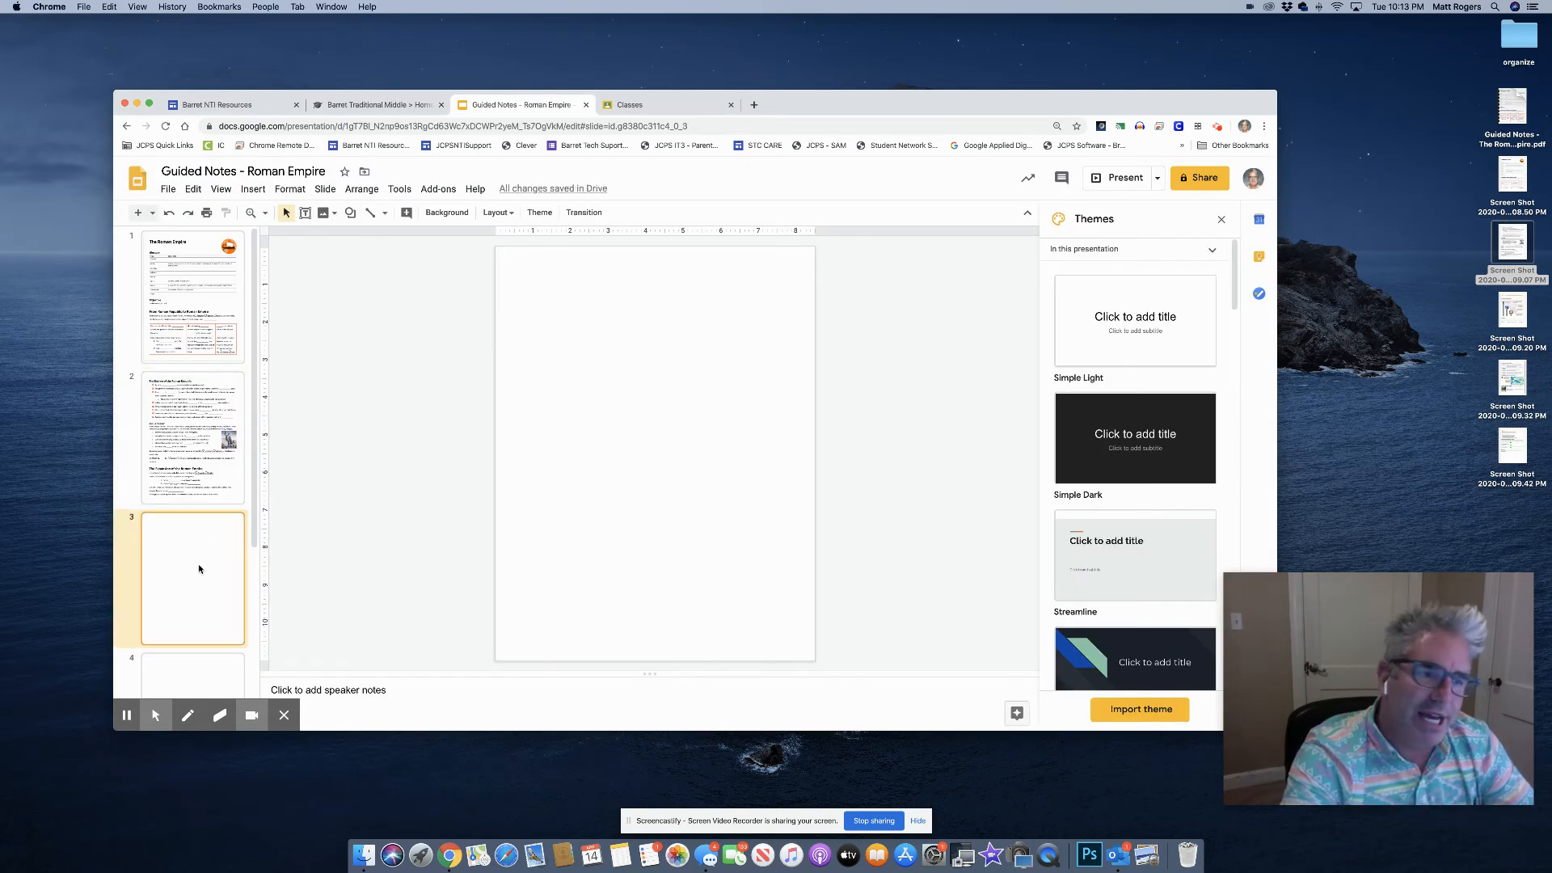
right_click(608, 356)
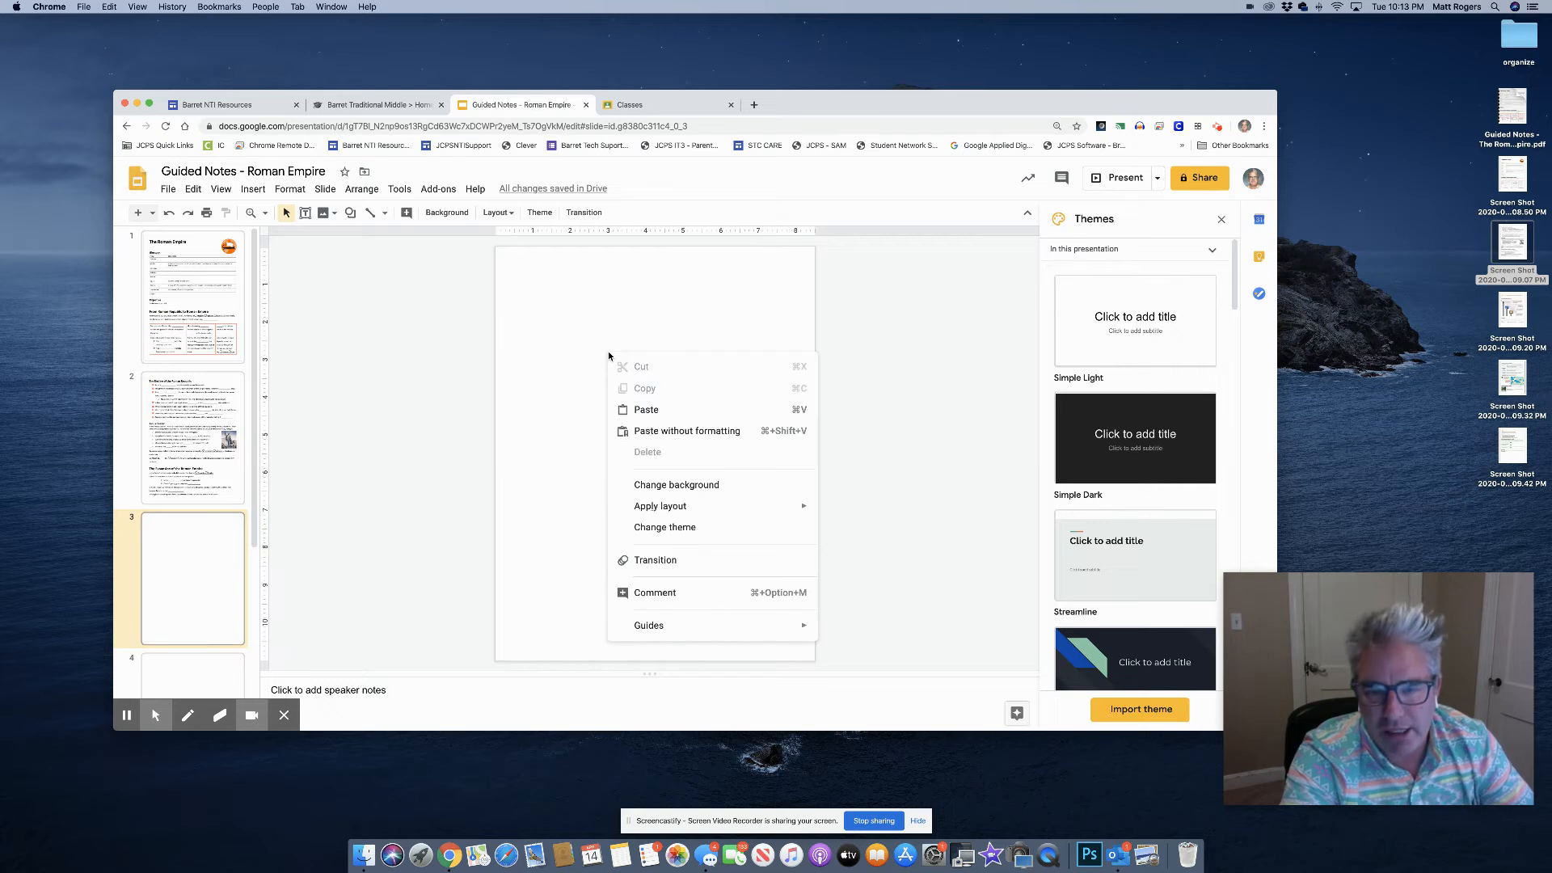
click(674, 484)
click(737, 441)
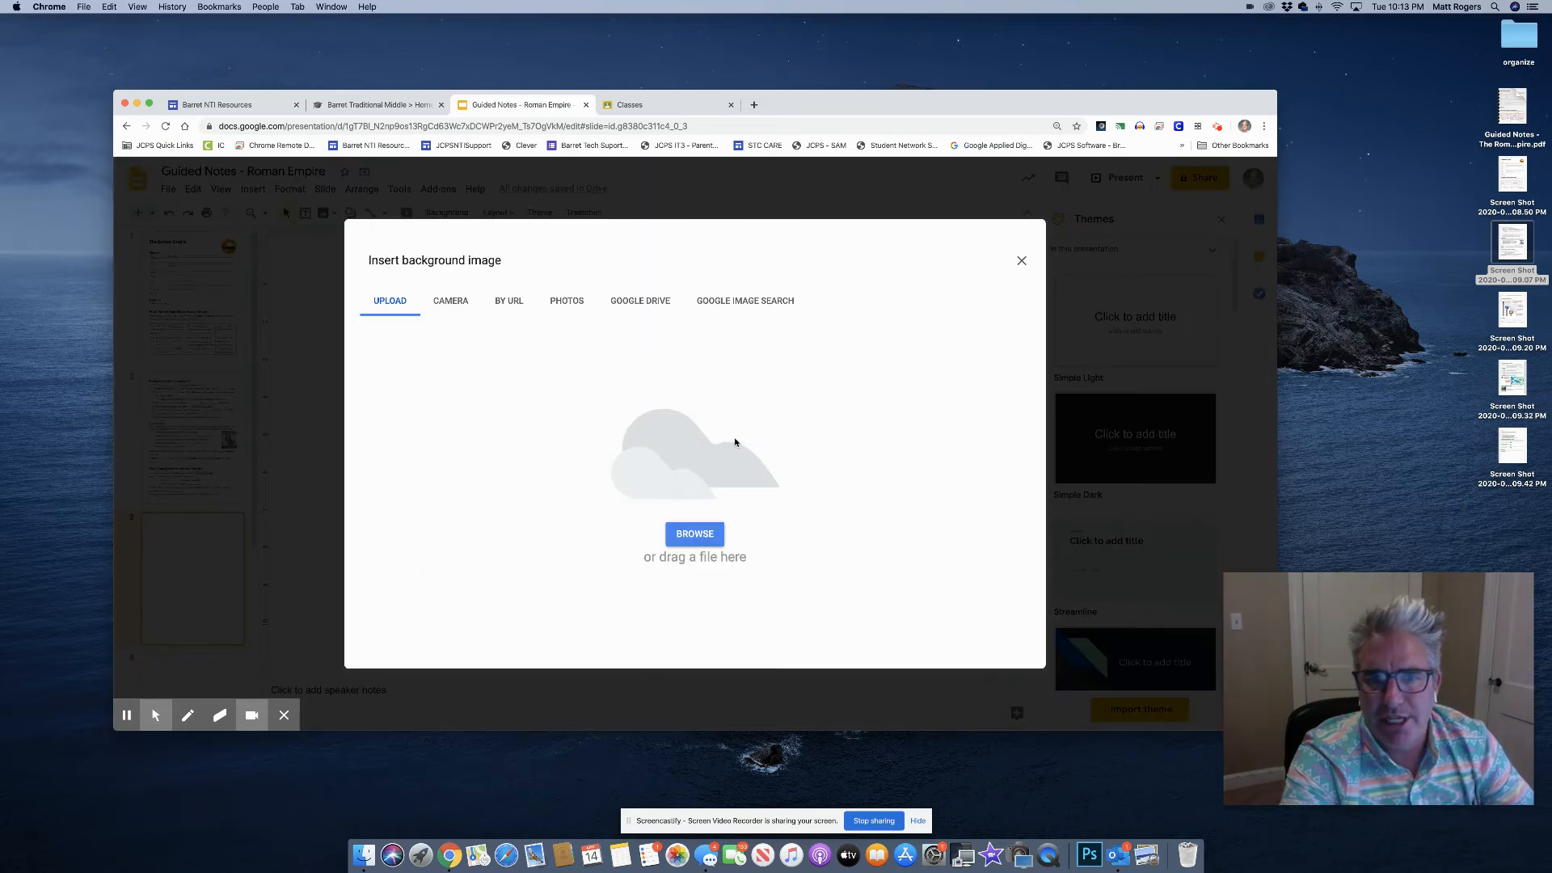
drag(1512, 311, 744, 421)
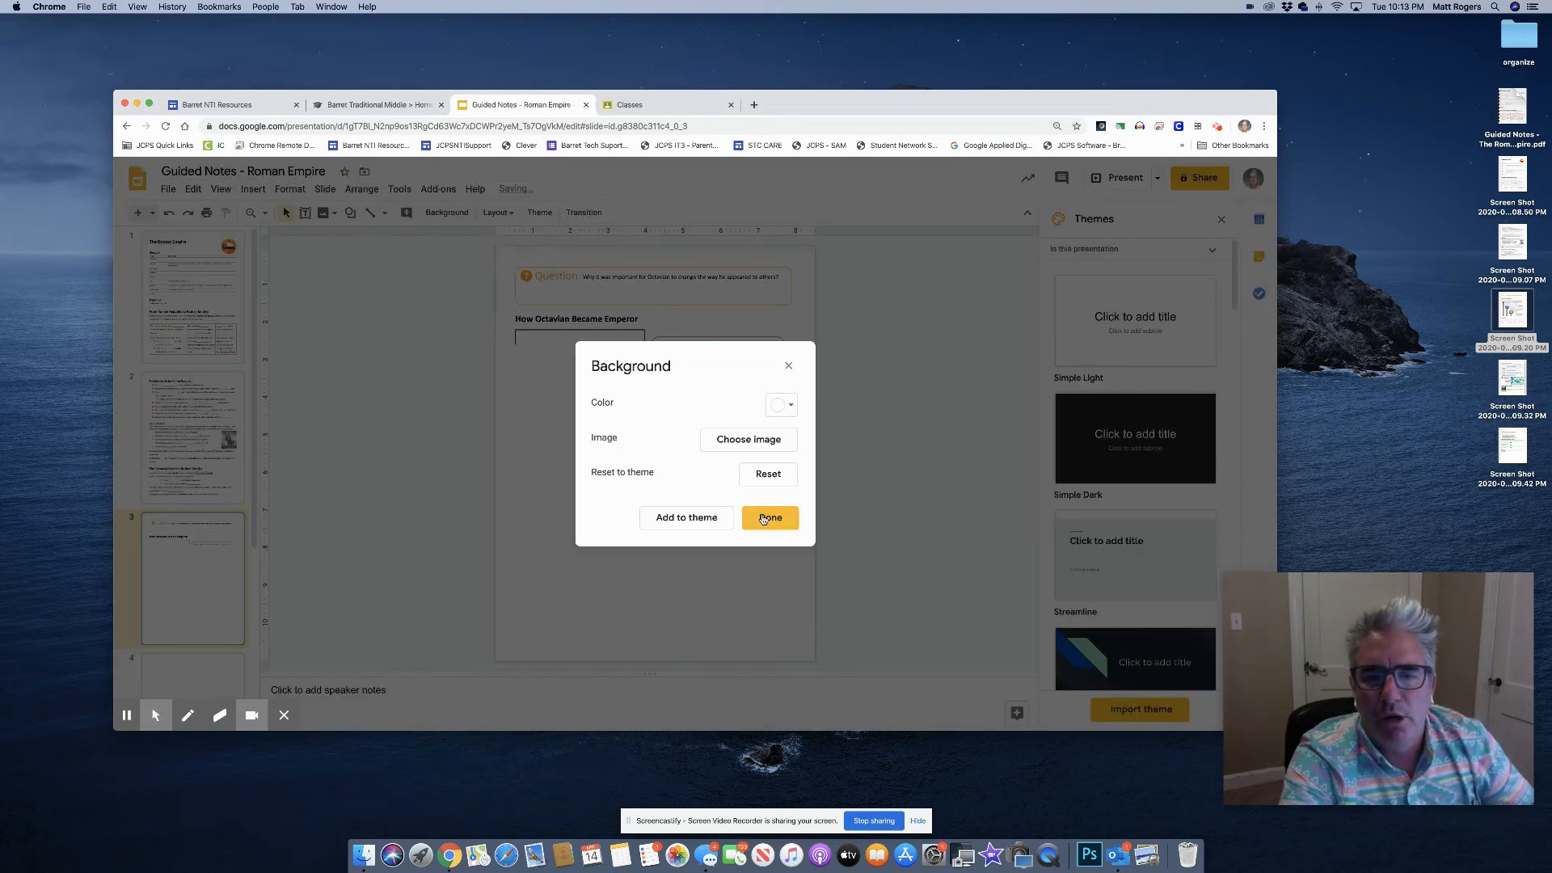
click(764, 517)
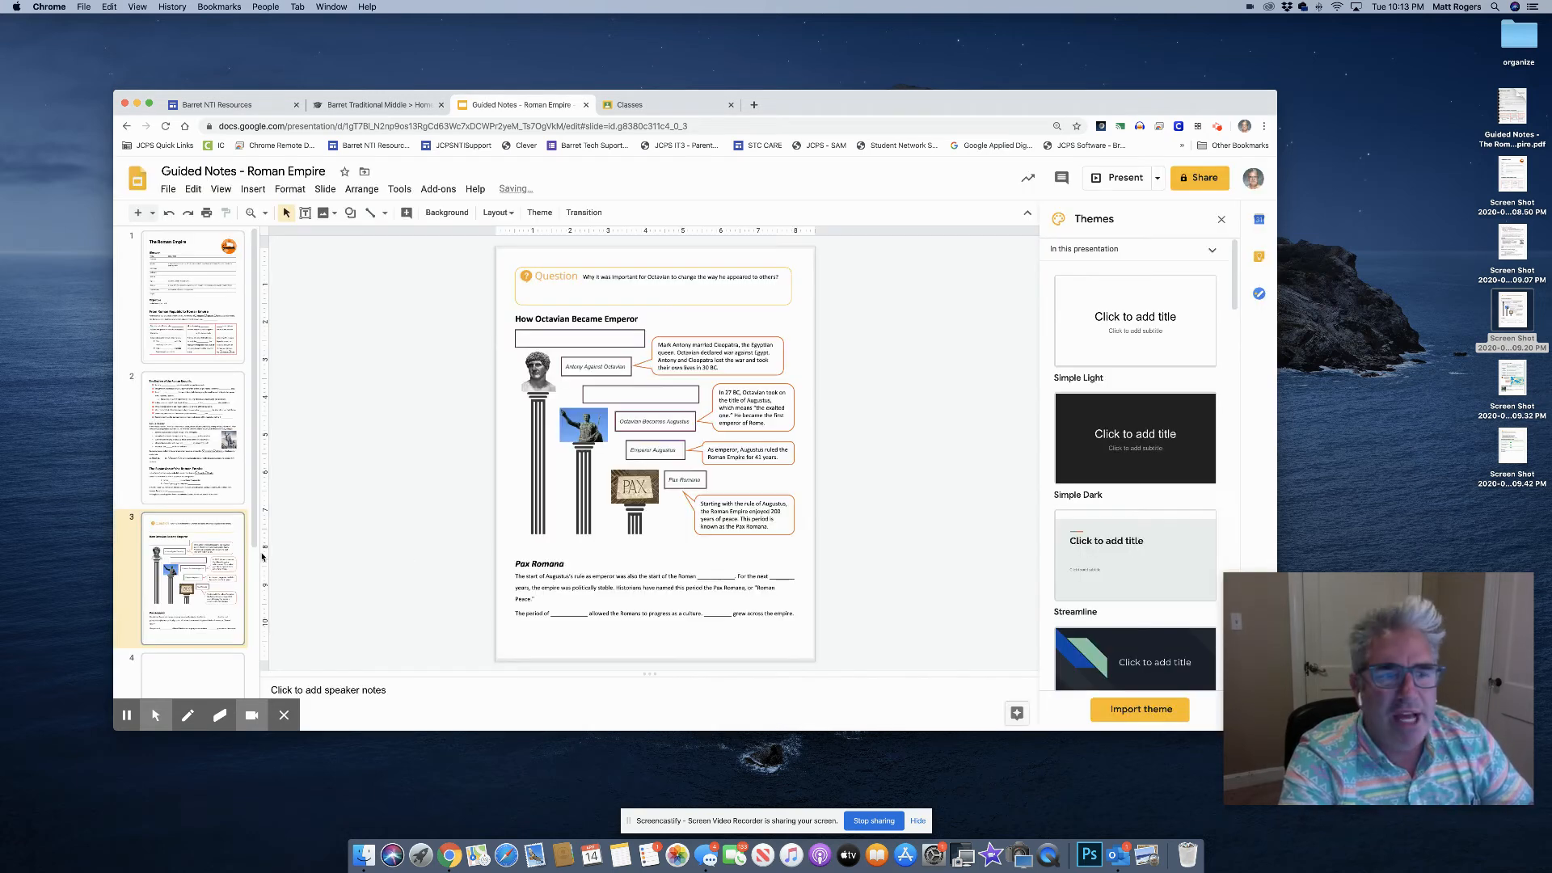
Set slide 4's background to the desktop screenshot ending 09.32 PM, the page with the map
scroll(212, 542, down, 3)
click(187, 487)
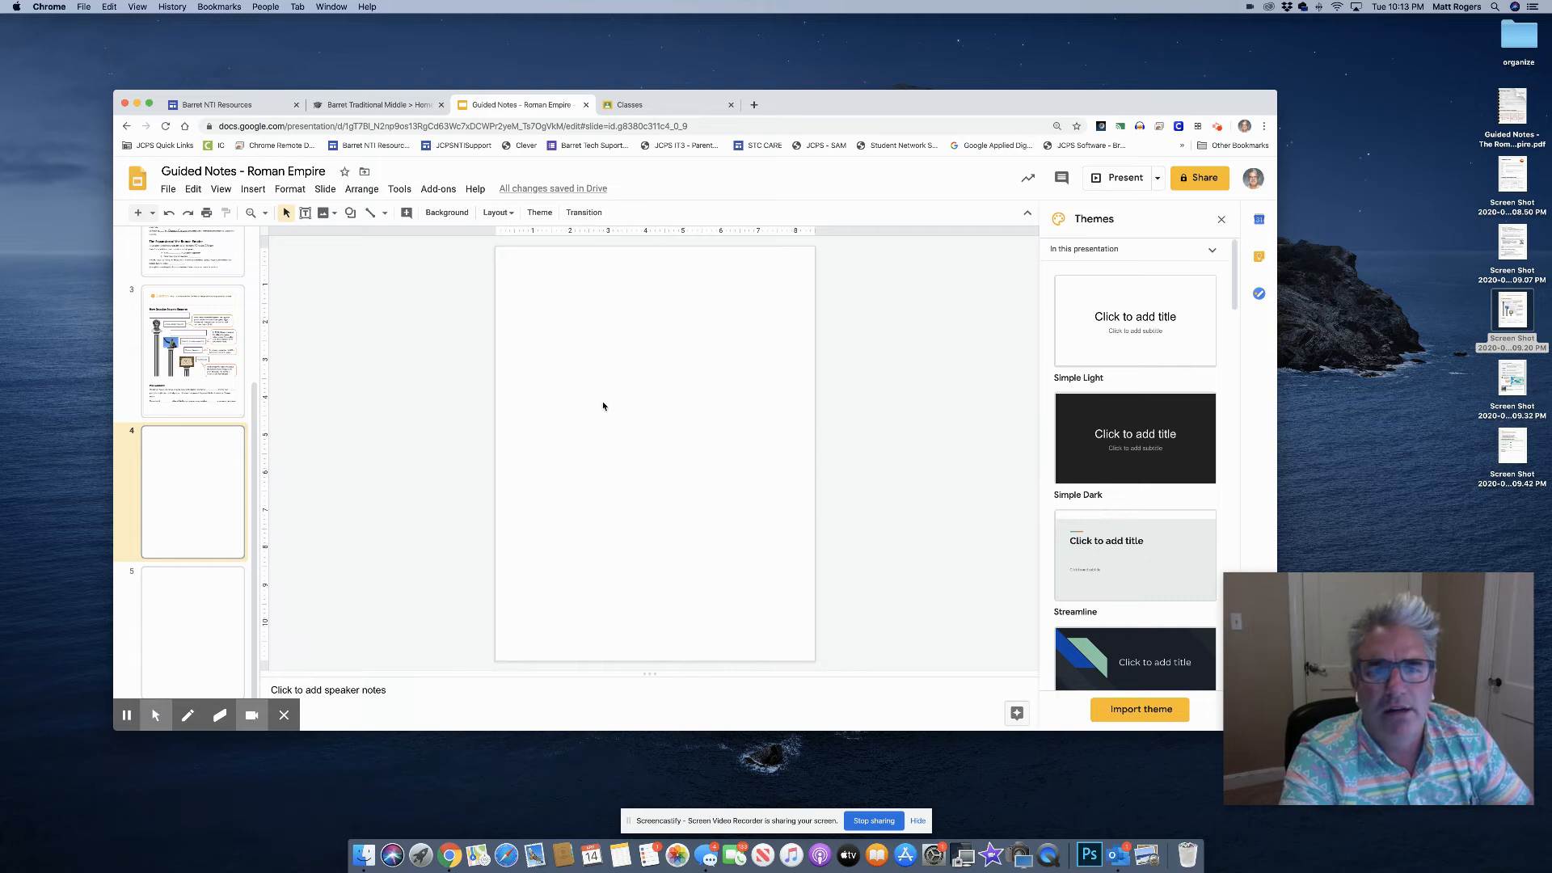
right_click(632, 402)
click(679, 530)
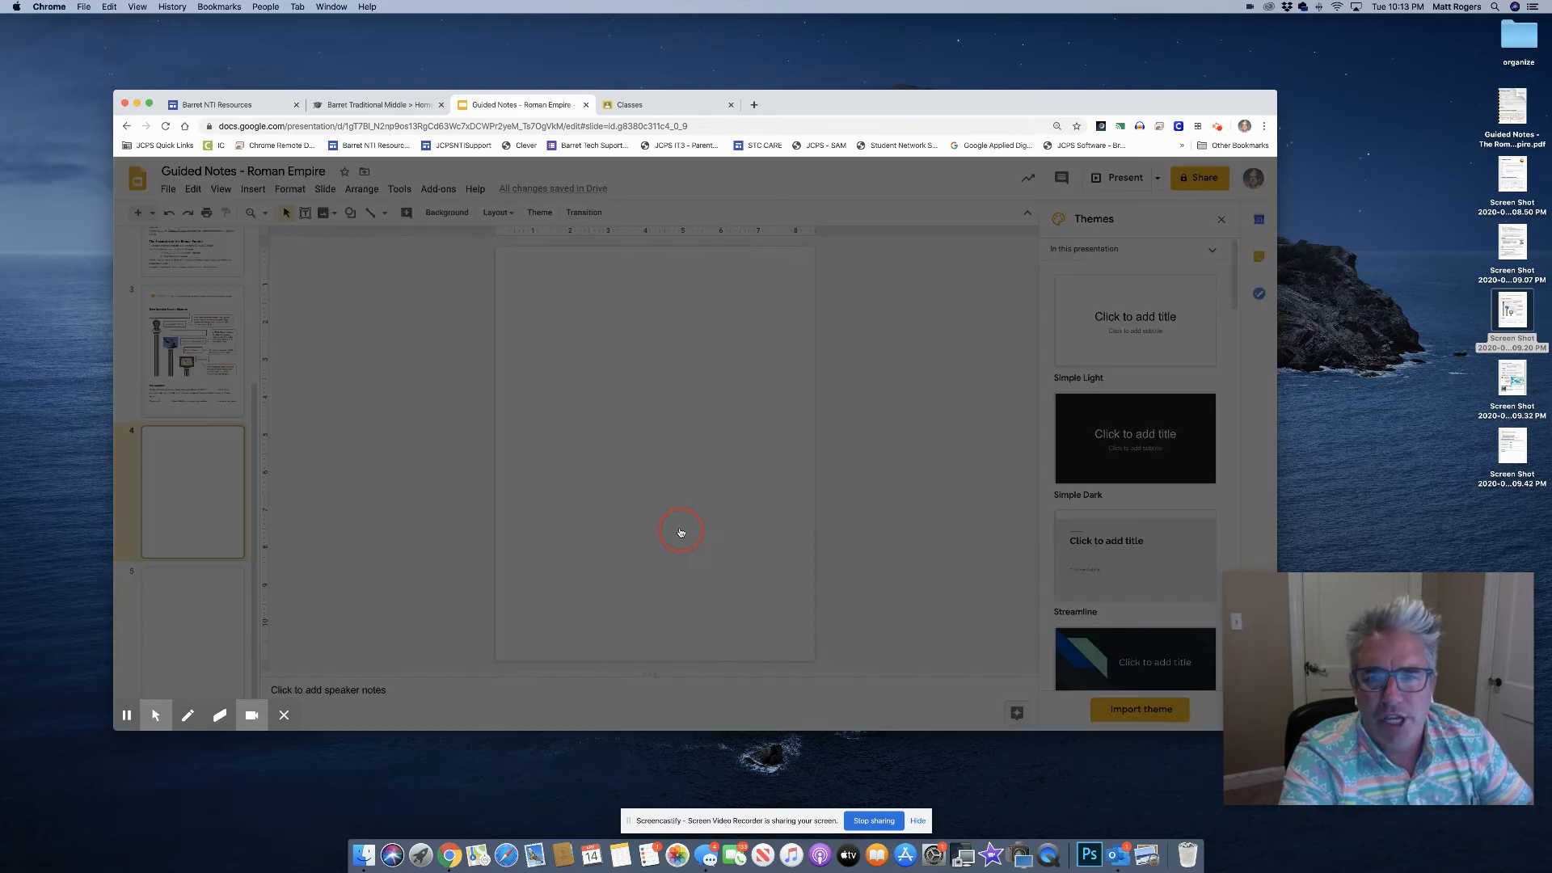
click(730, 440)
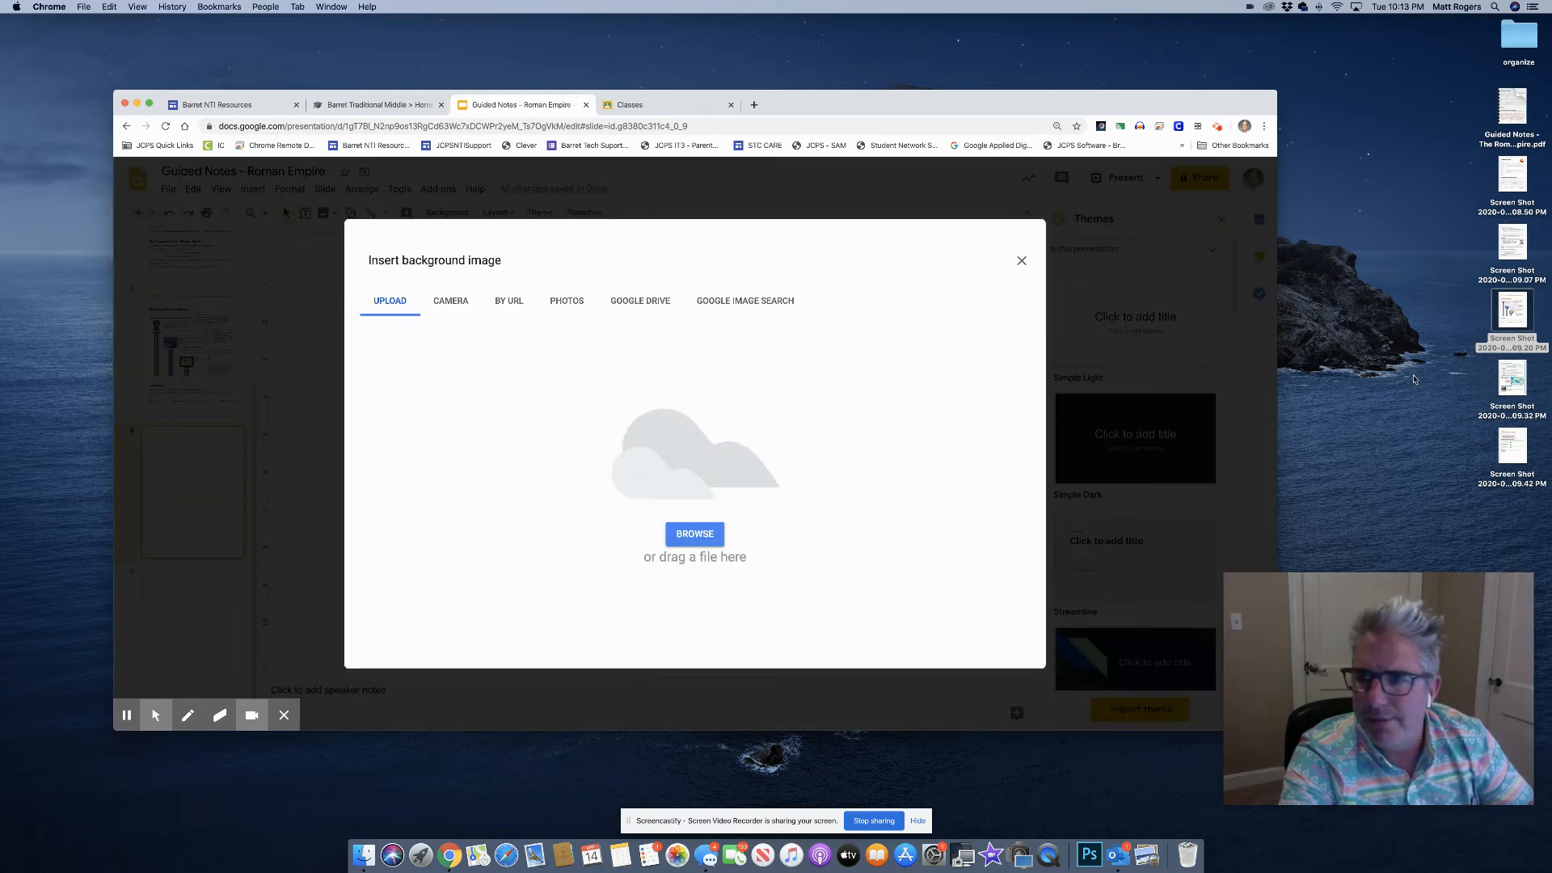
drag(1513, 376, 712, 429)
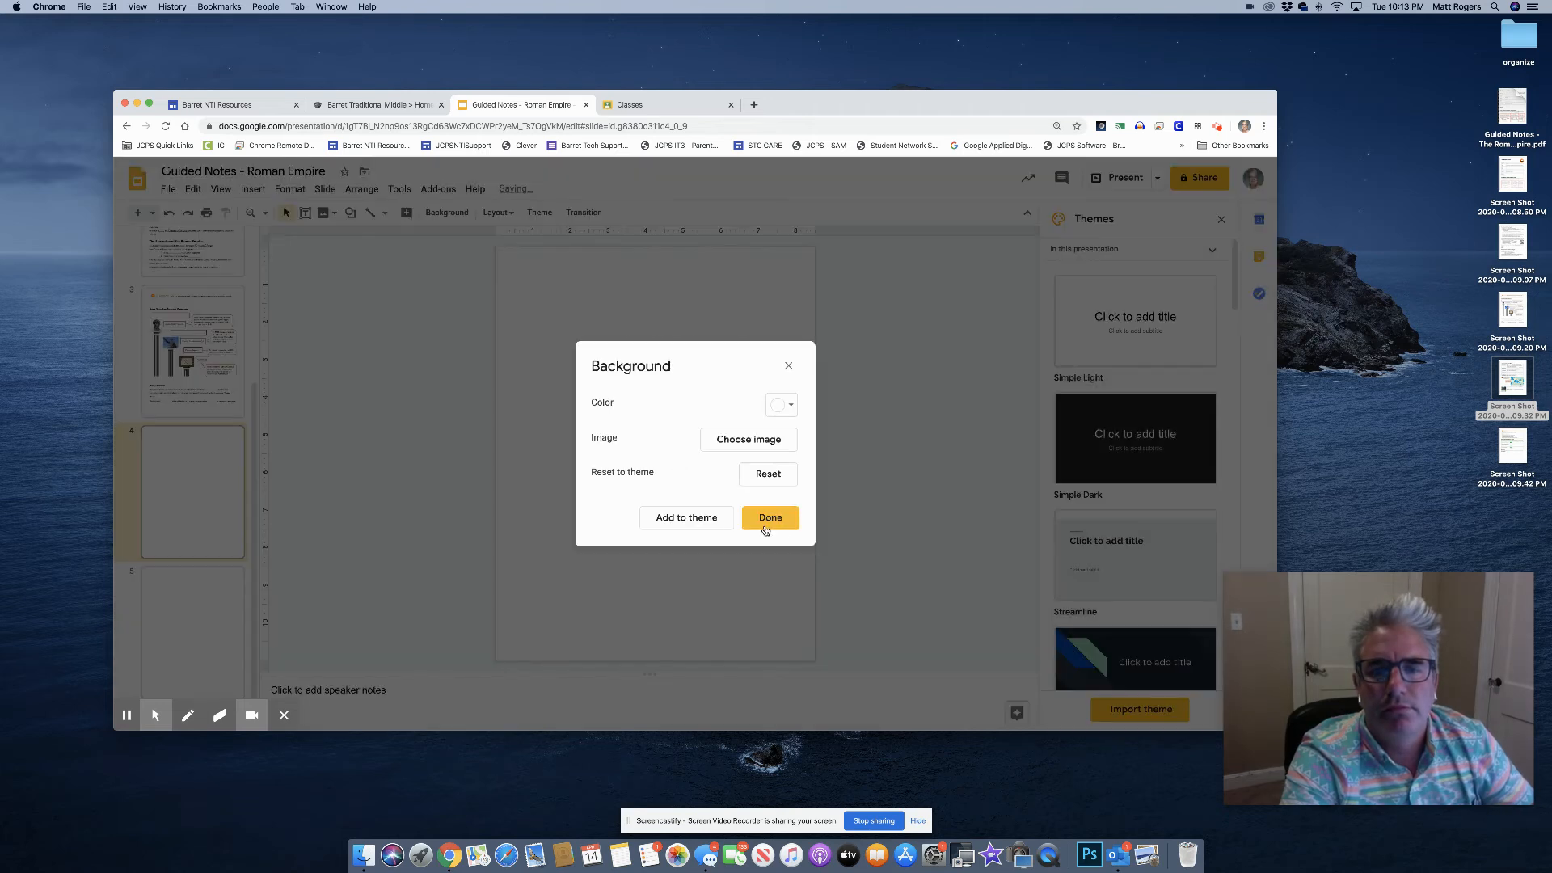
click(764, 519)
Set slide 5's background to the desktop screenshot ending 09.42 PM, The Decline of the Roman Empire page
click(175, 584)
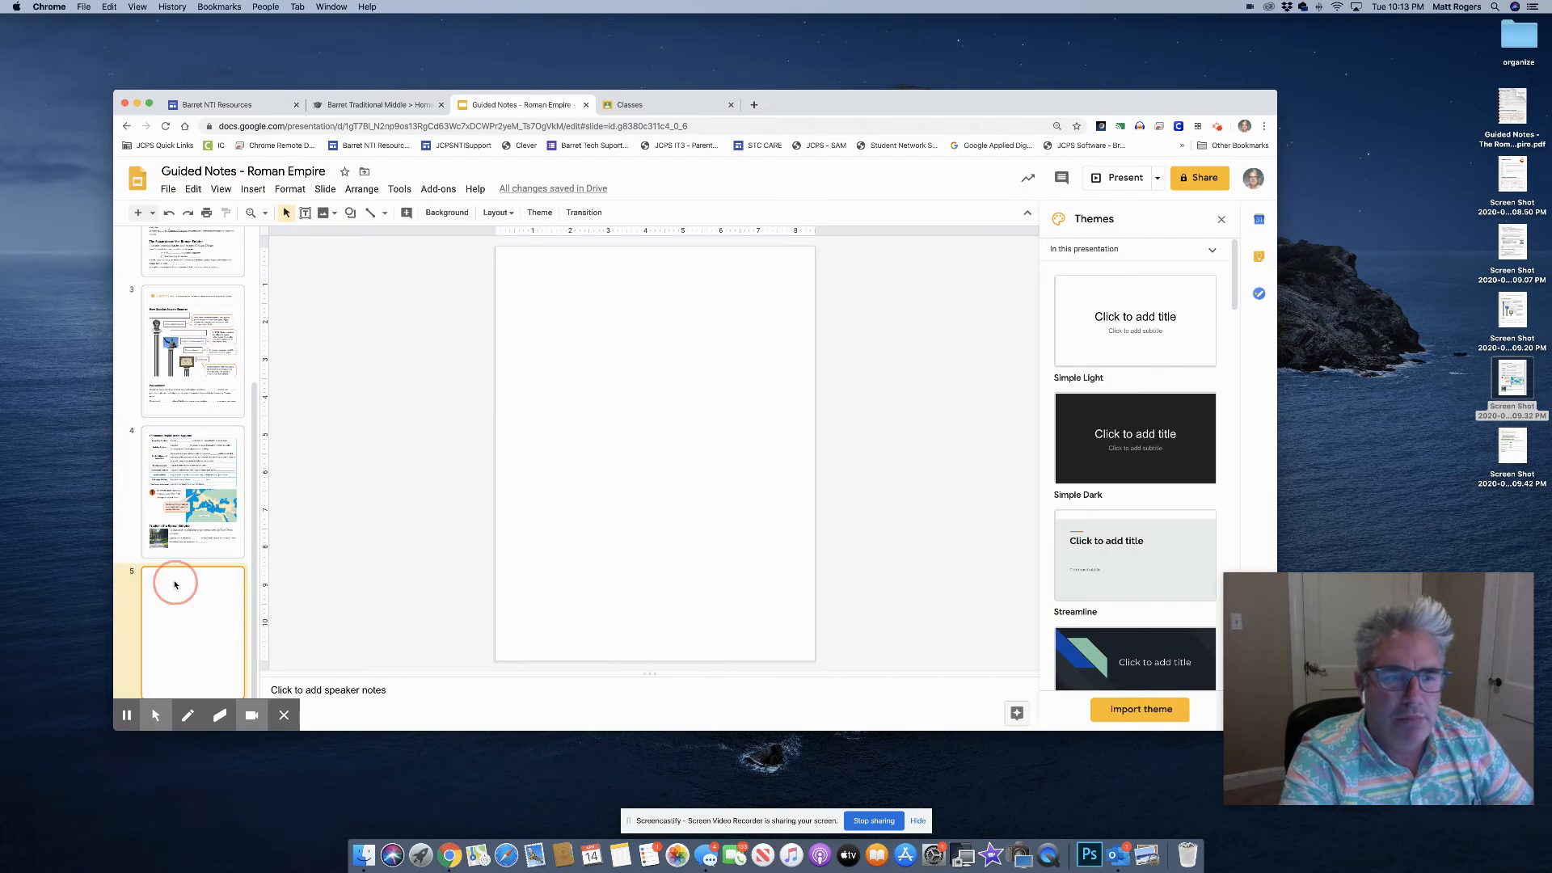
click(638, 380)
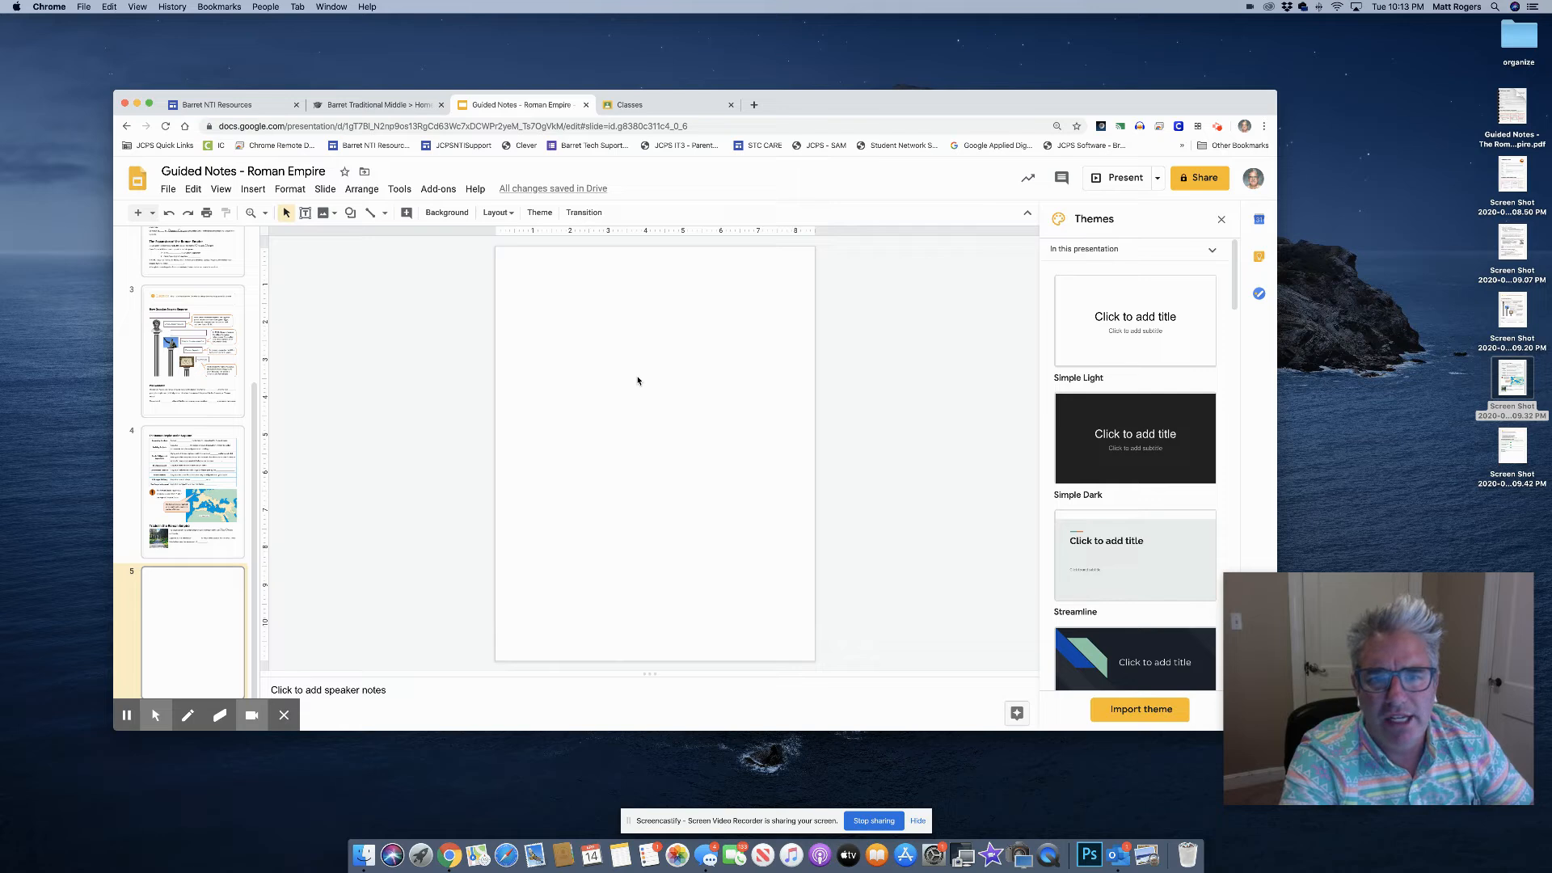
right_click(638, 380)
click(674, 511)
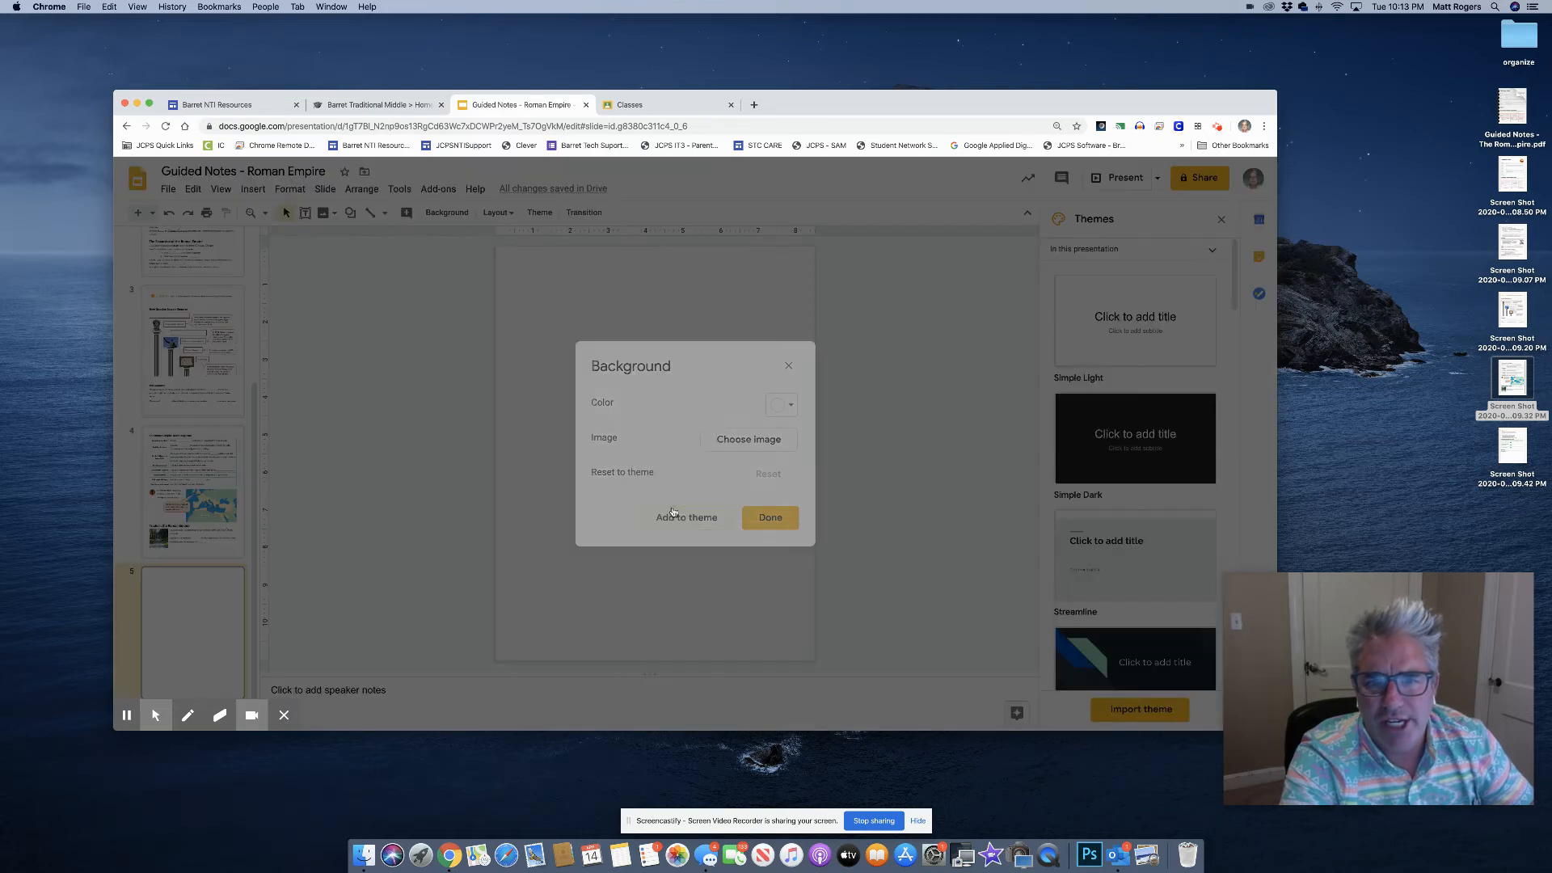
click(743, 446)
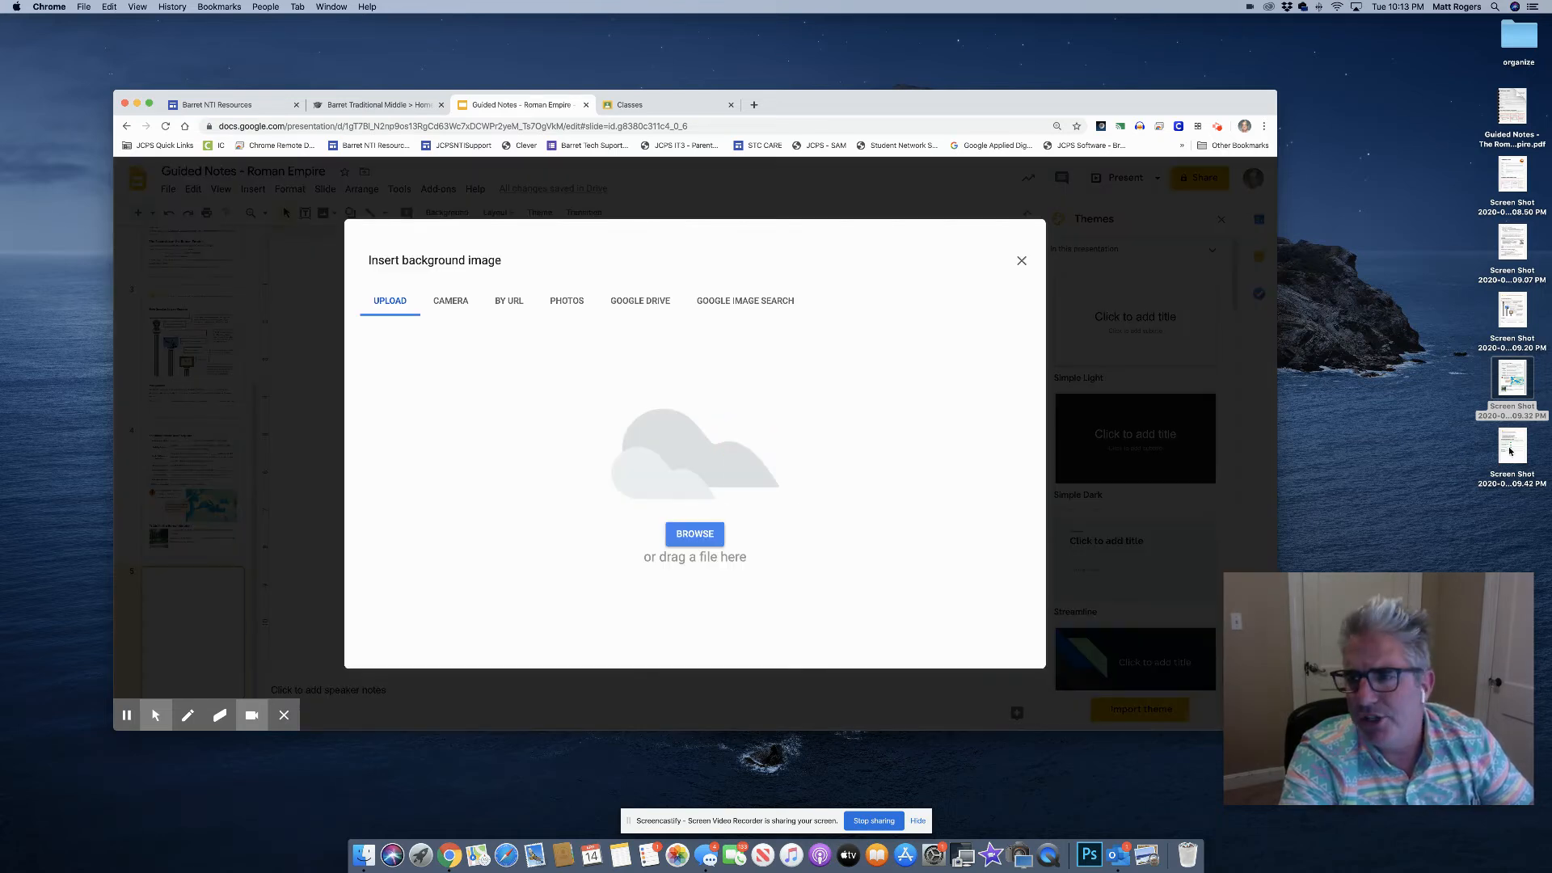
drag(1512, 447, 608, 478)
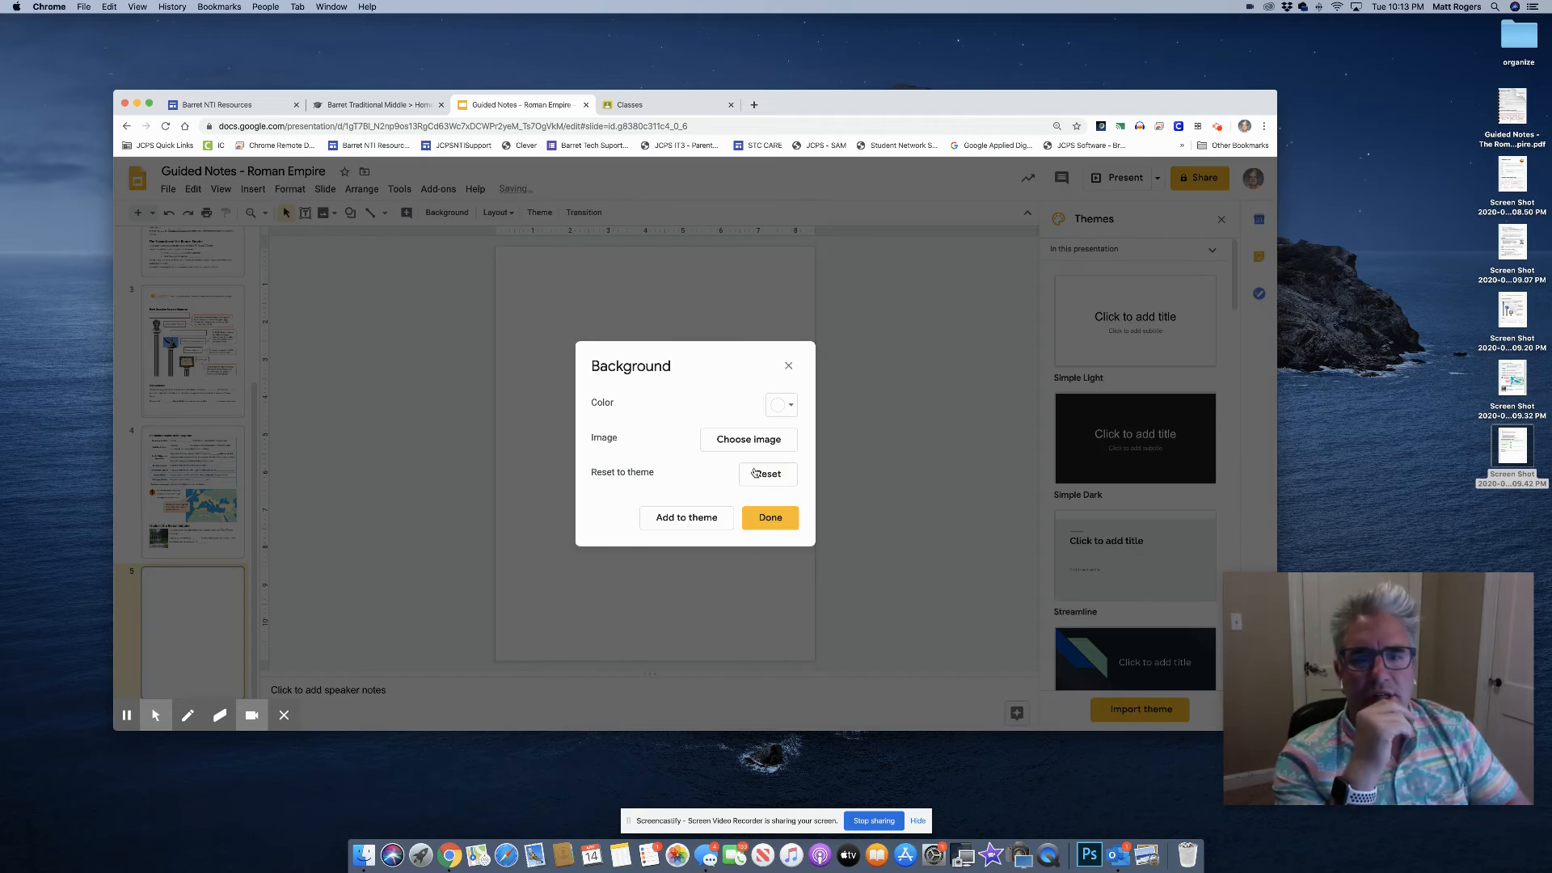
click(770, 518)
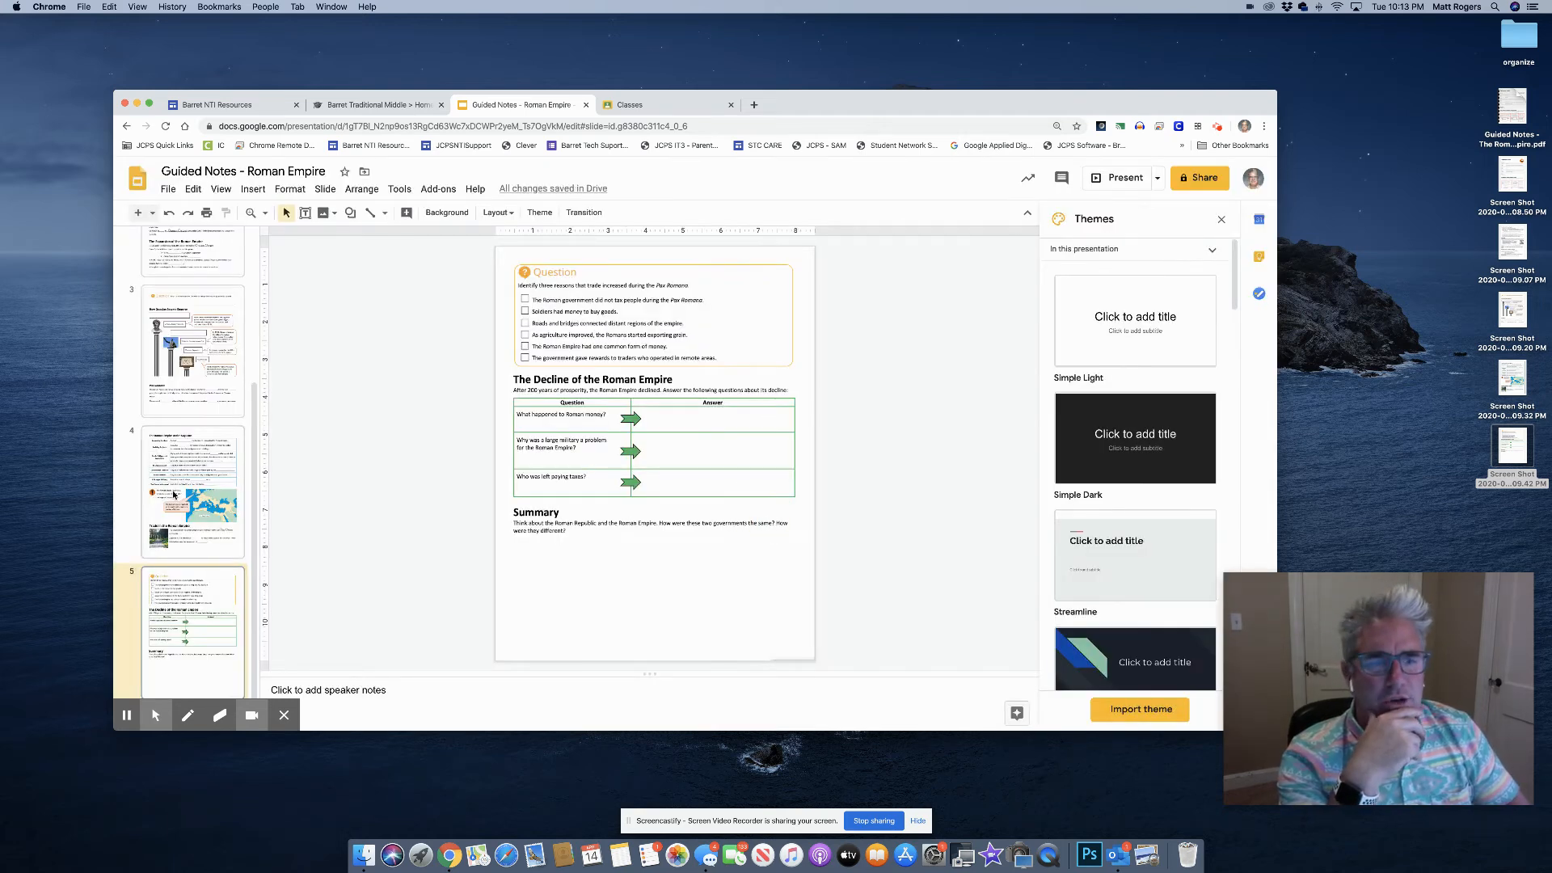
Open slide 1, The Roman Empire, and set the view zoom to 100%
scroll(174, 494, up, 5)
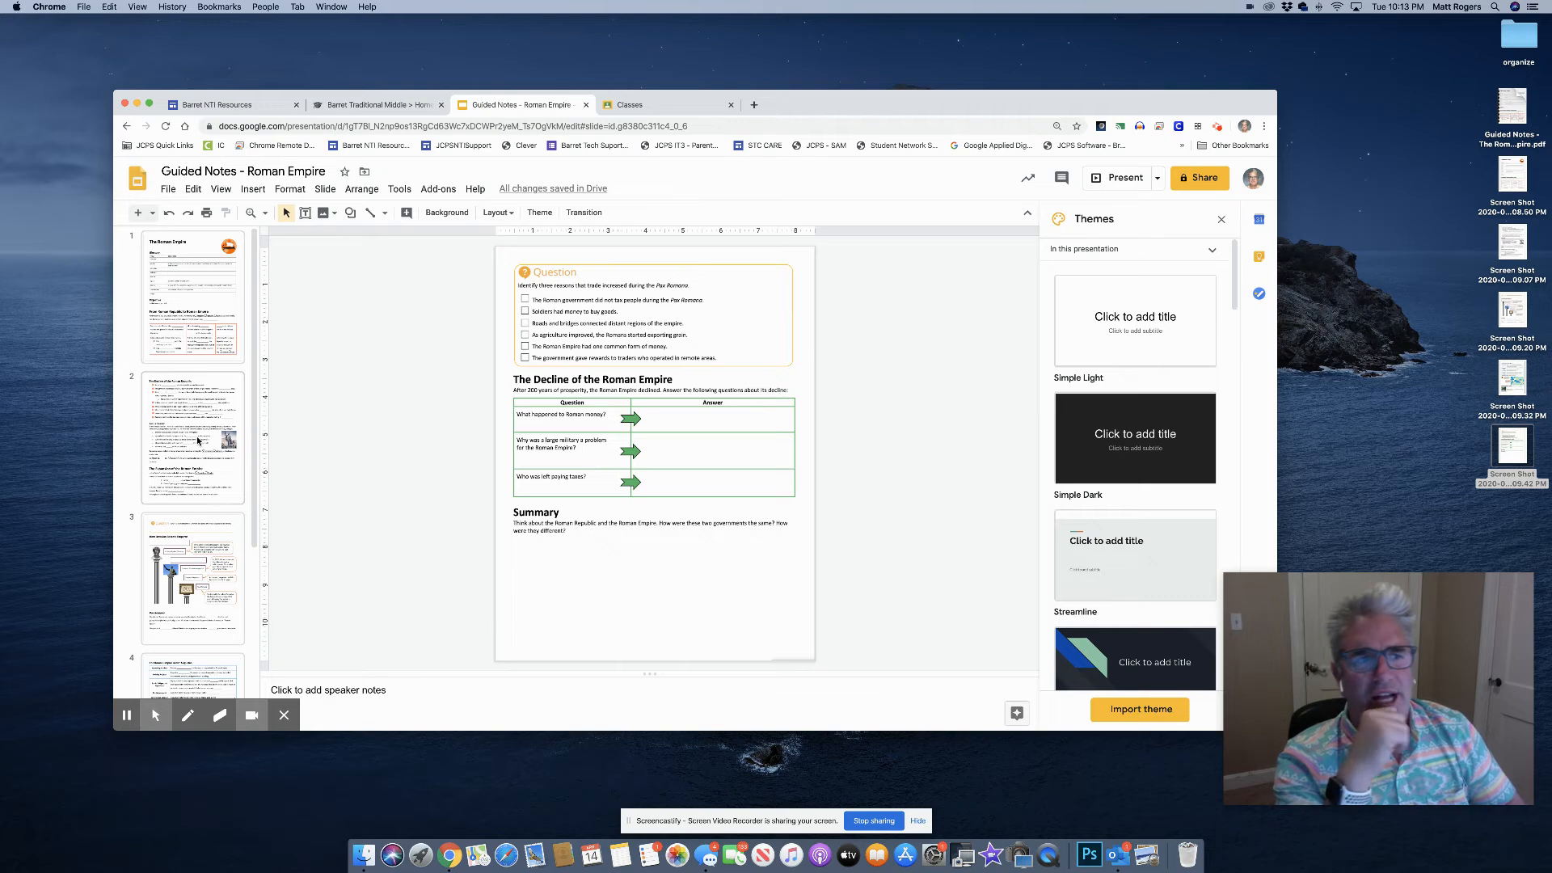
click(192, 329)
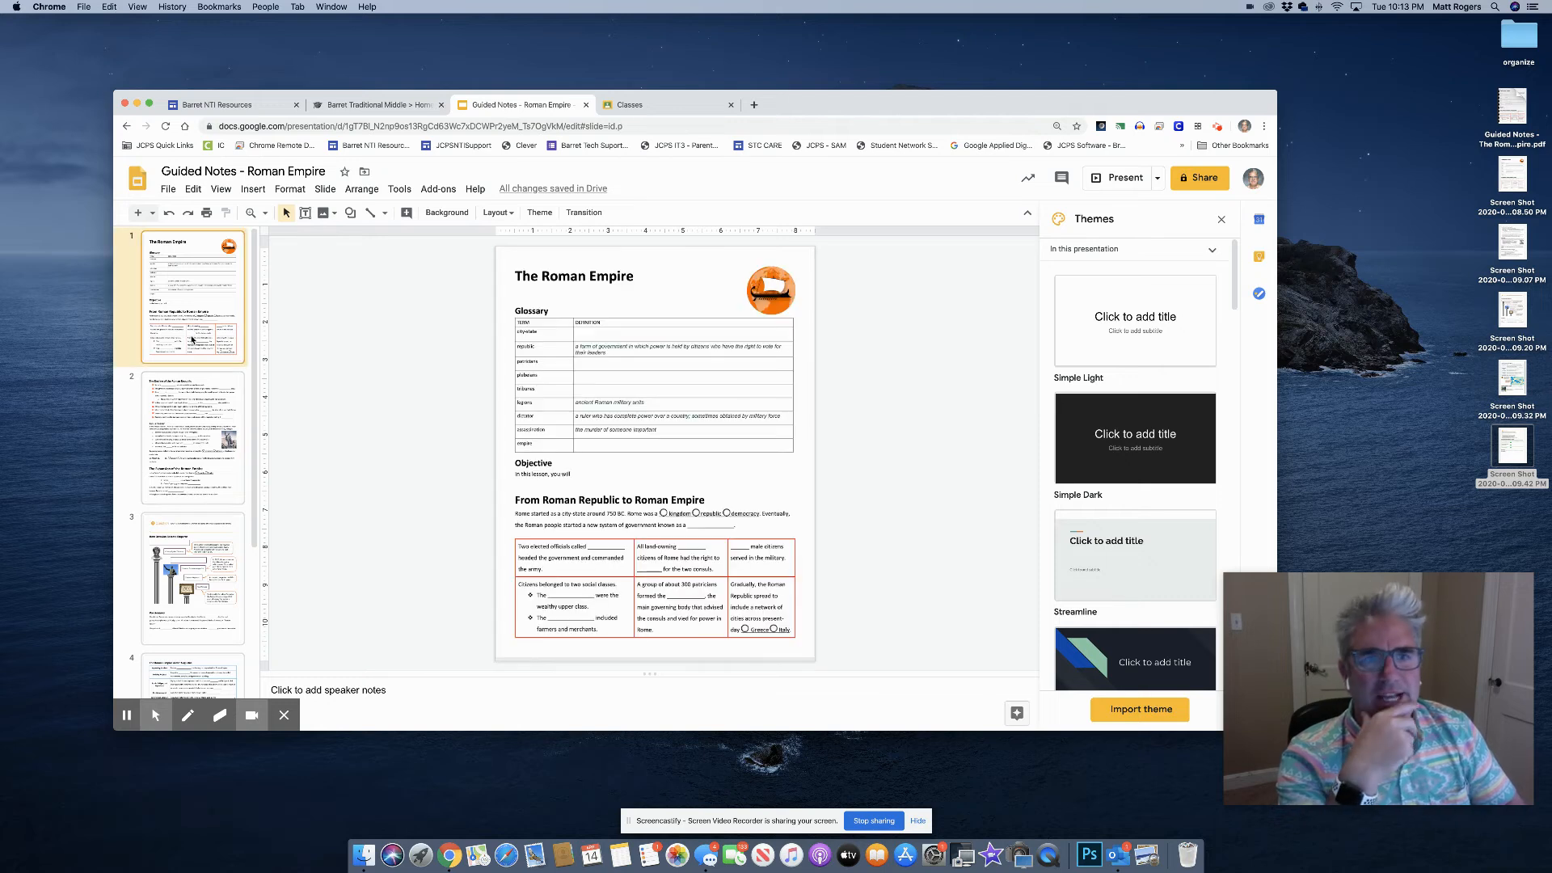
click(221, 189)
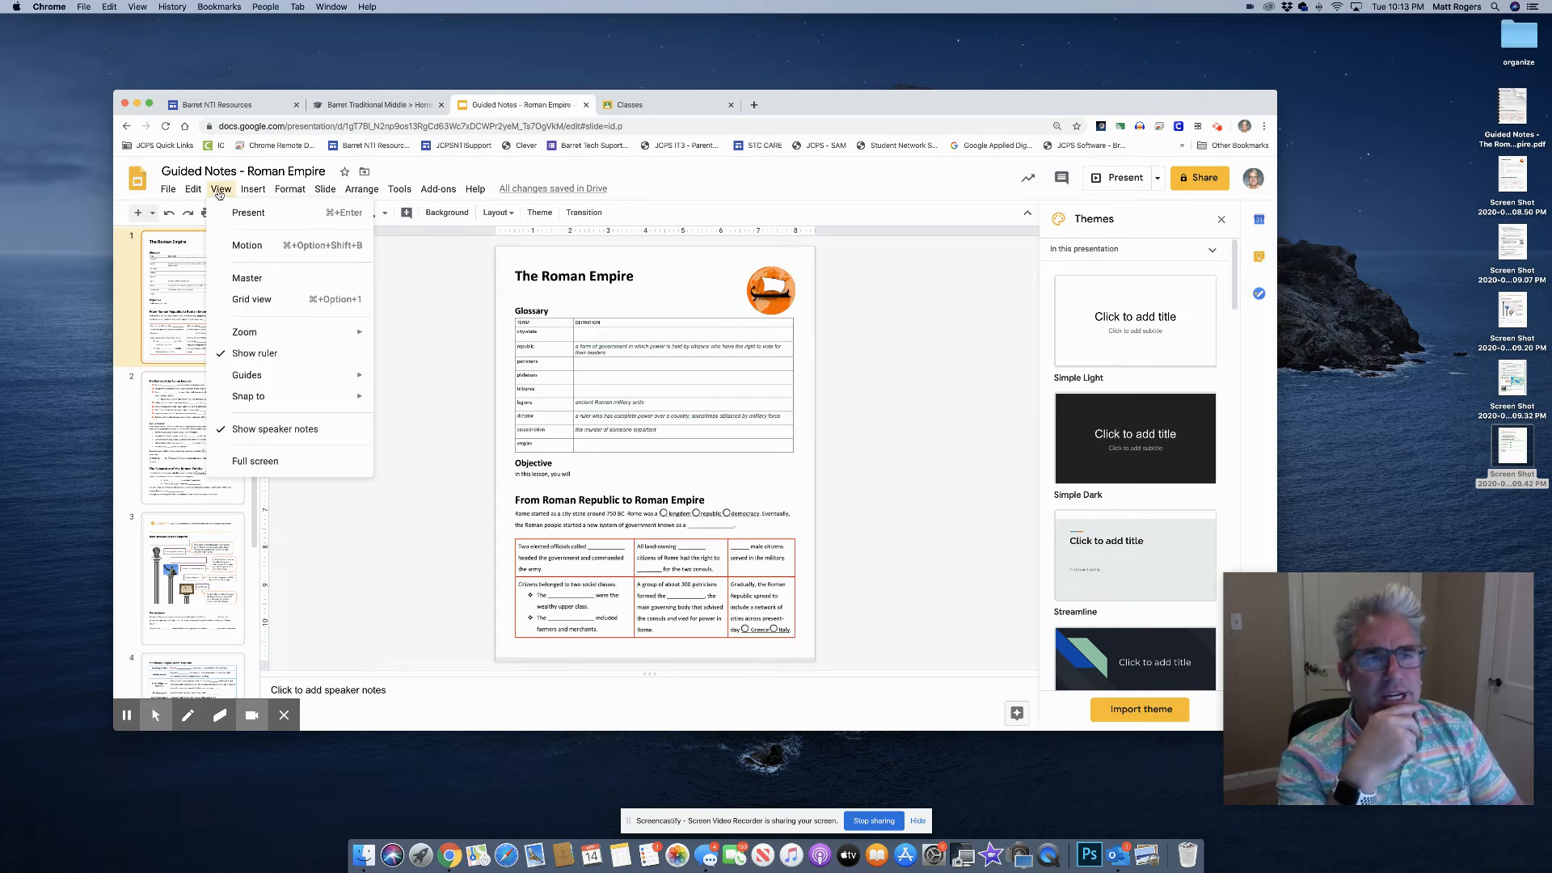
mouse_move(250, 329)
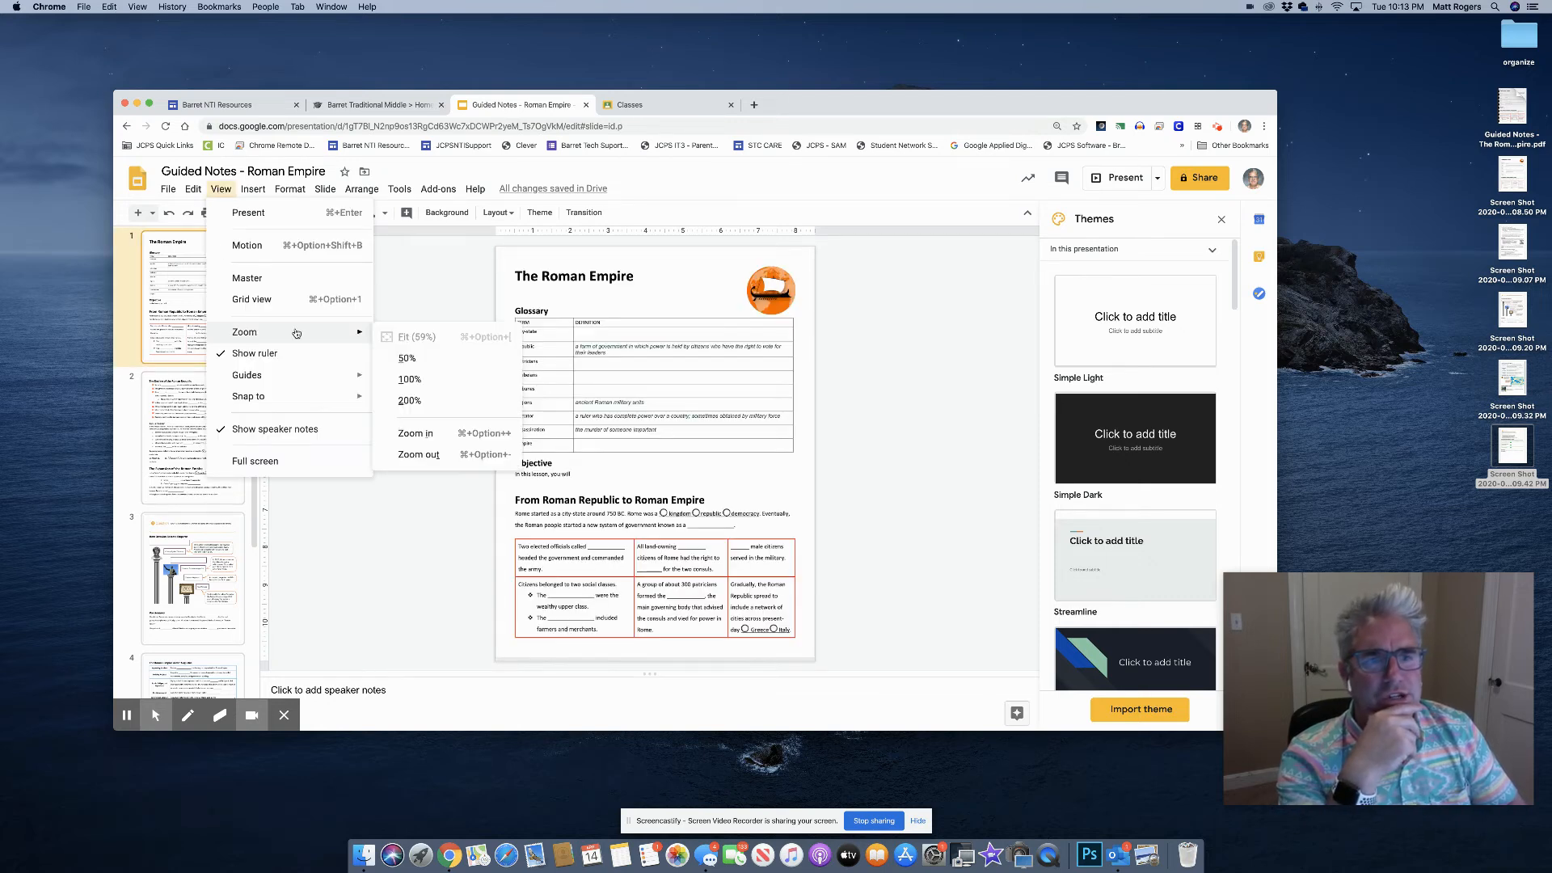
click(441, 380)
scroll(629, 376, up, 3)
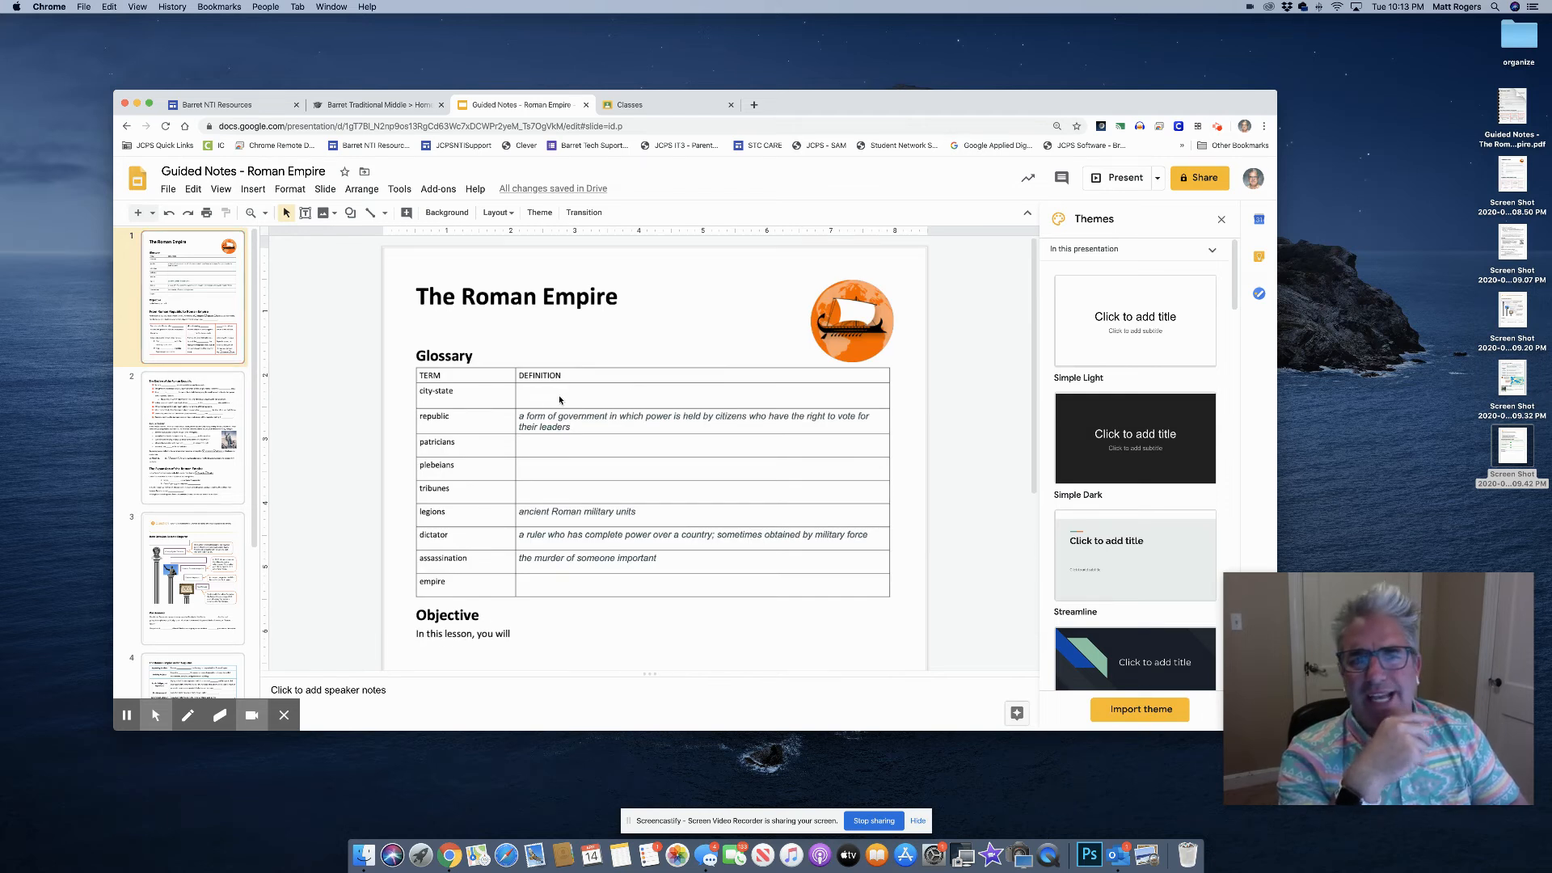
click(585, 394)
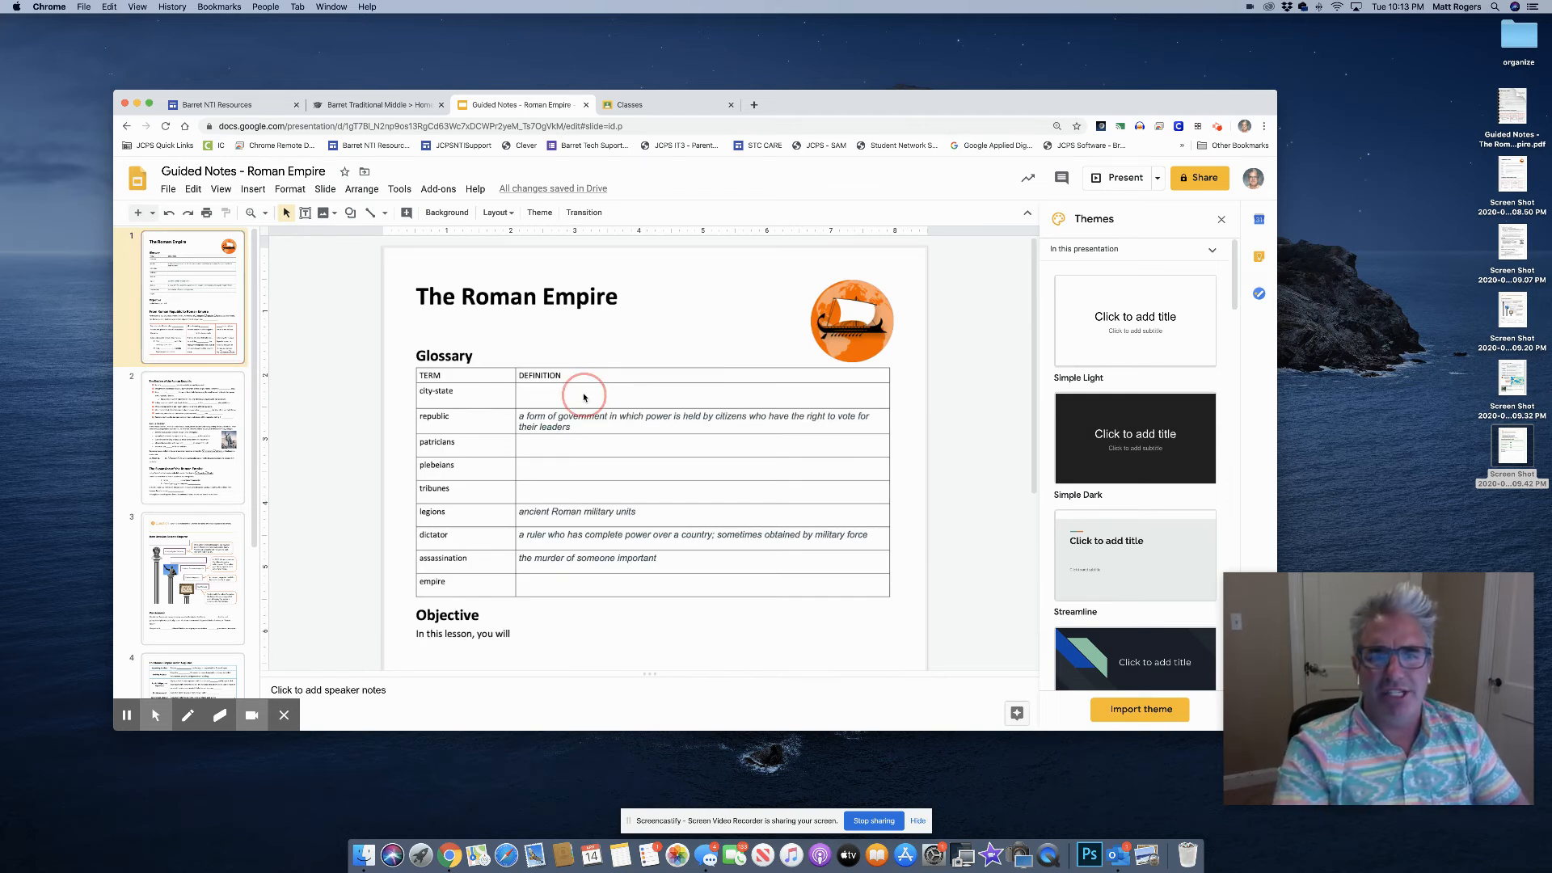
click(648, 416)
click(631, 411)
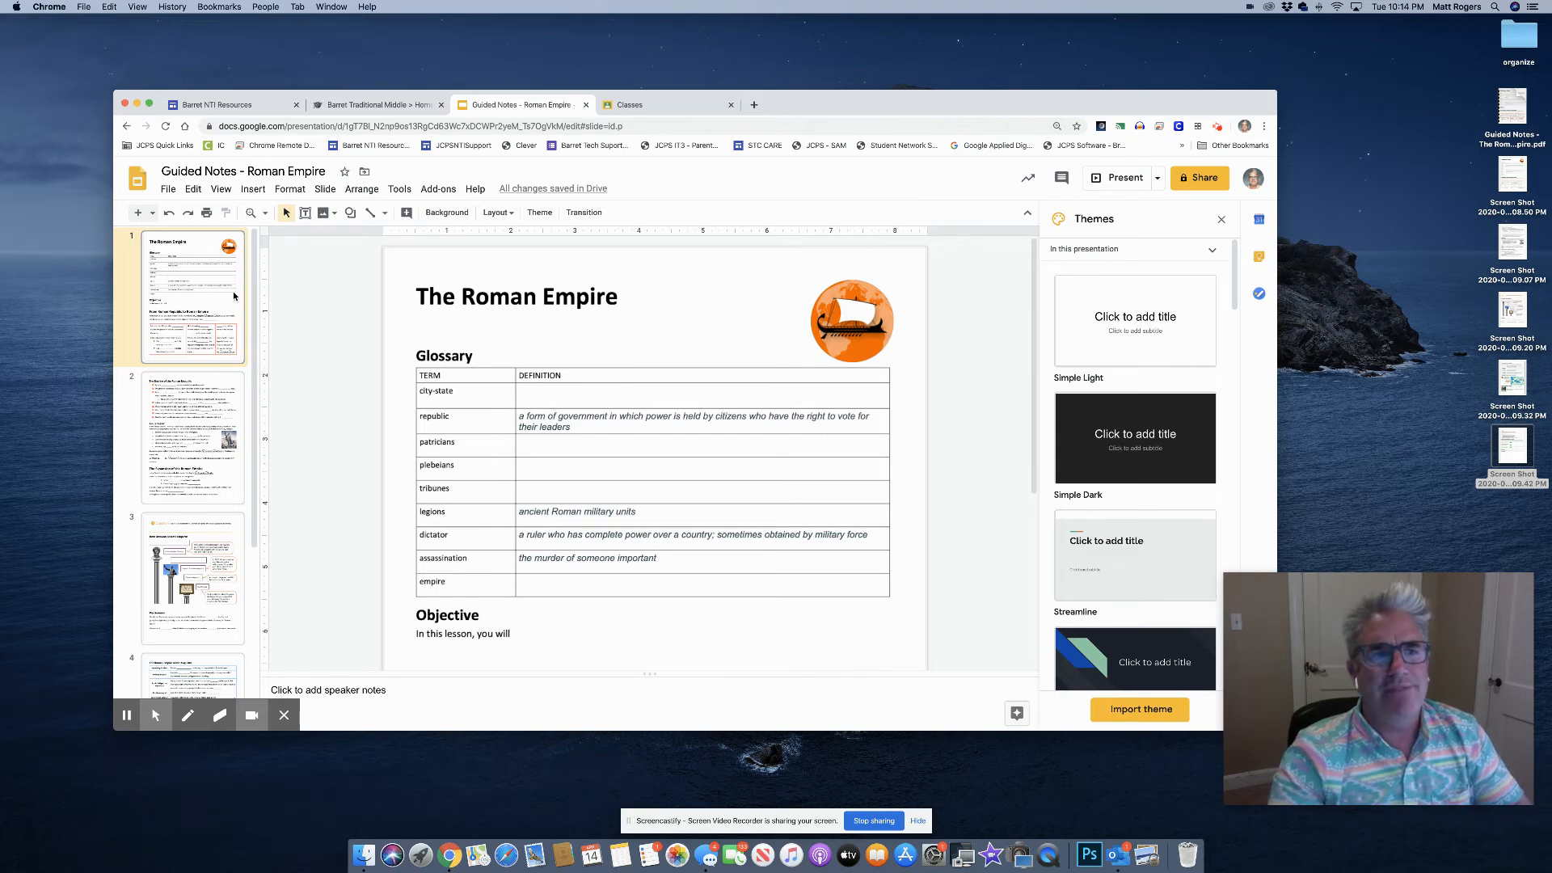
Add a text box over the blank city-state definition cell containing "Students can aswer in this text box."
click(253, 191)
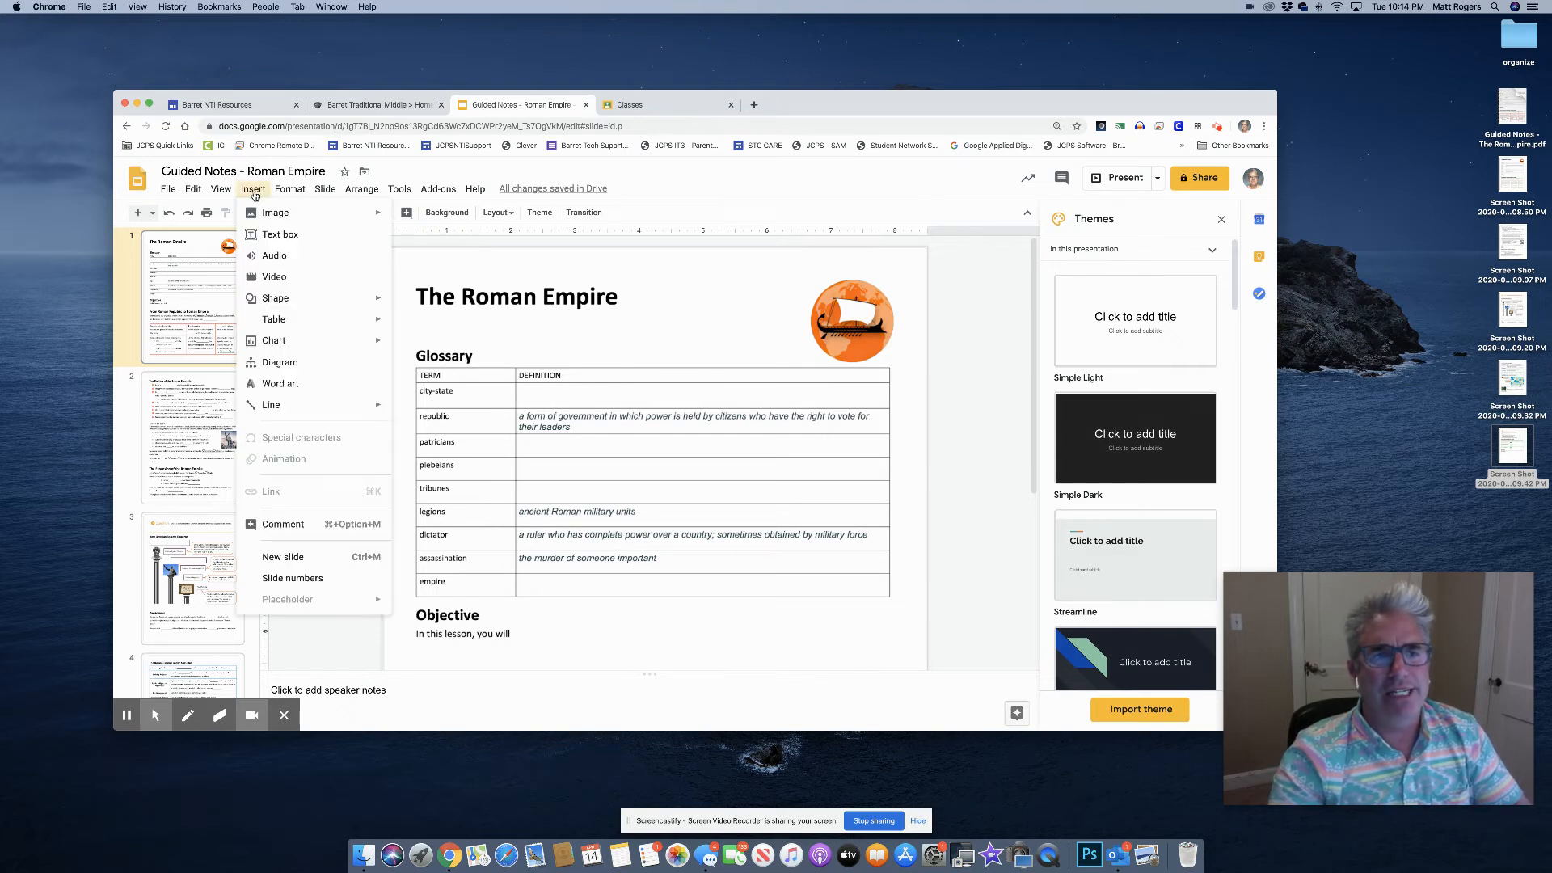
click(279, 234)
drag(517, 384, 887, 405)
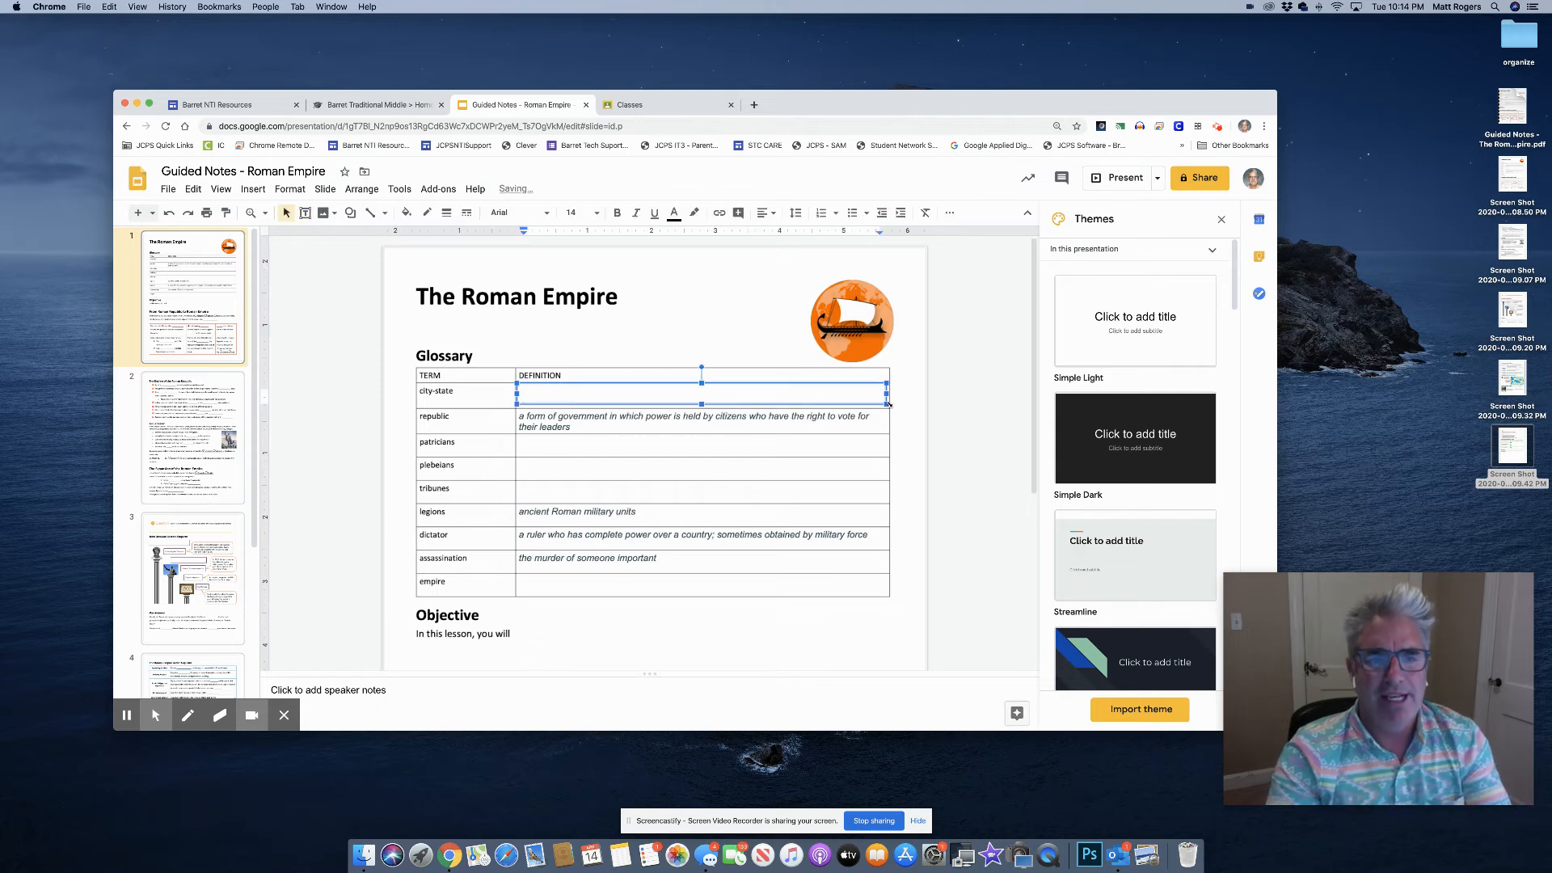
text(Stude)
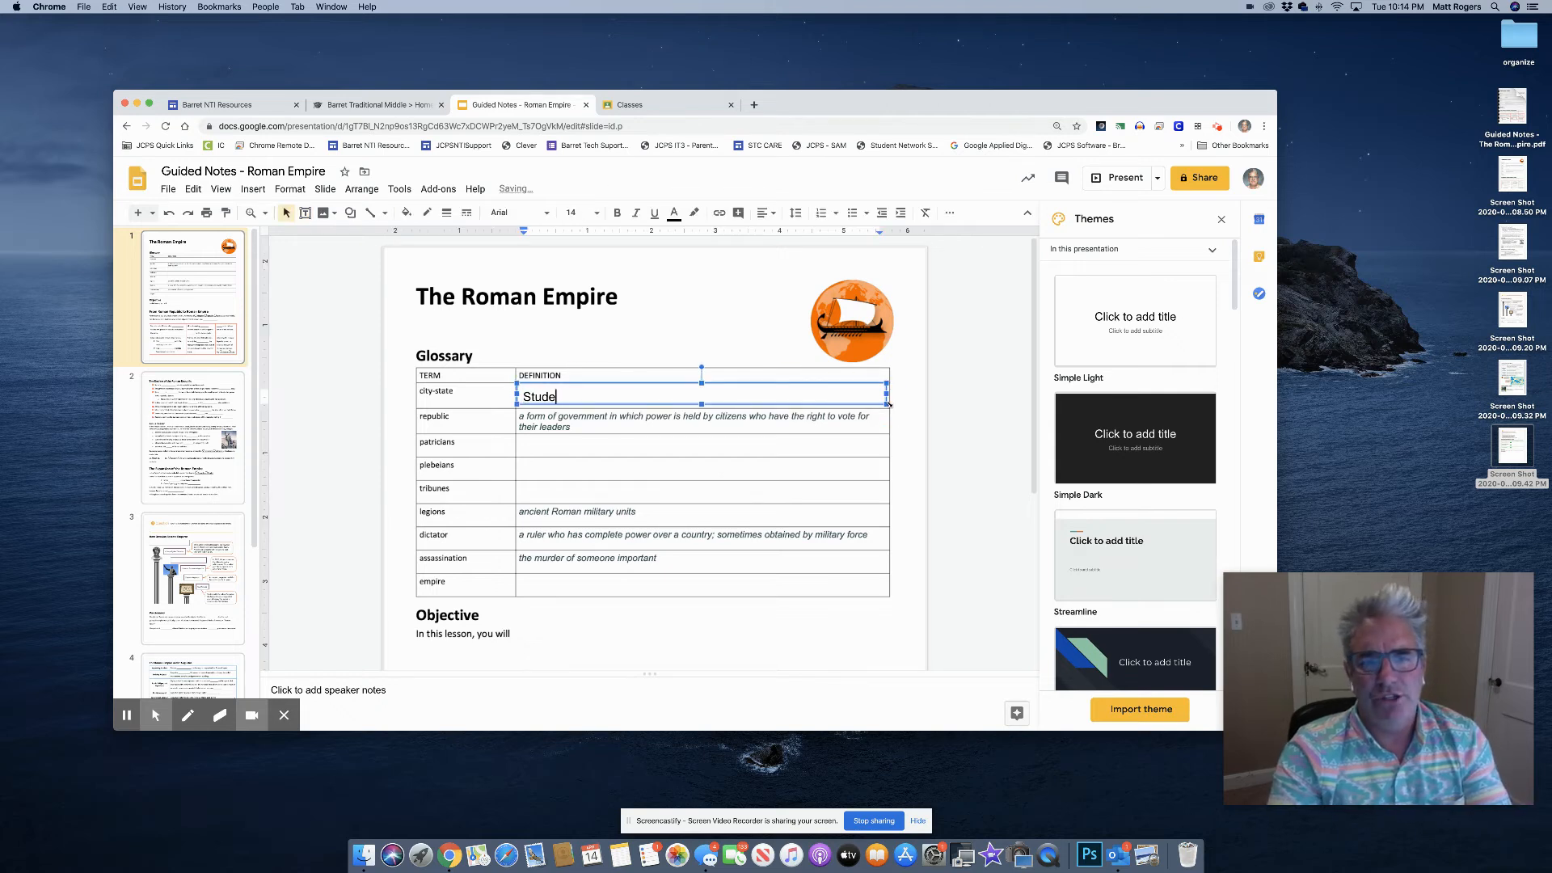
text(nts can a)
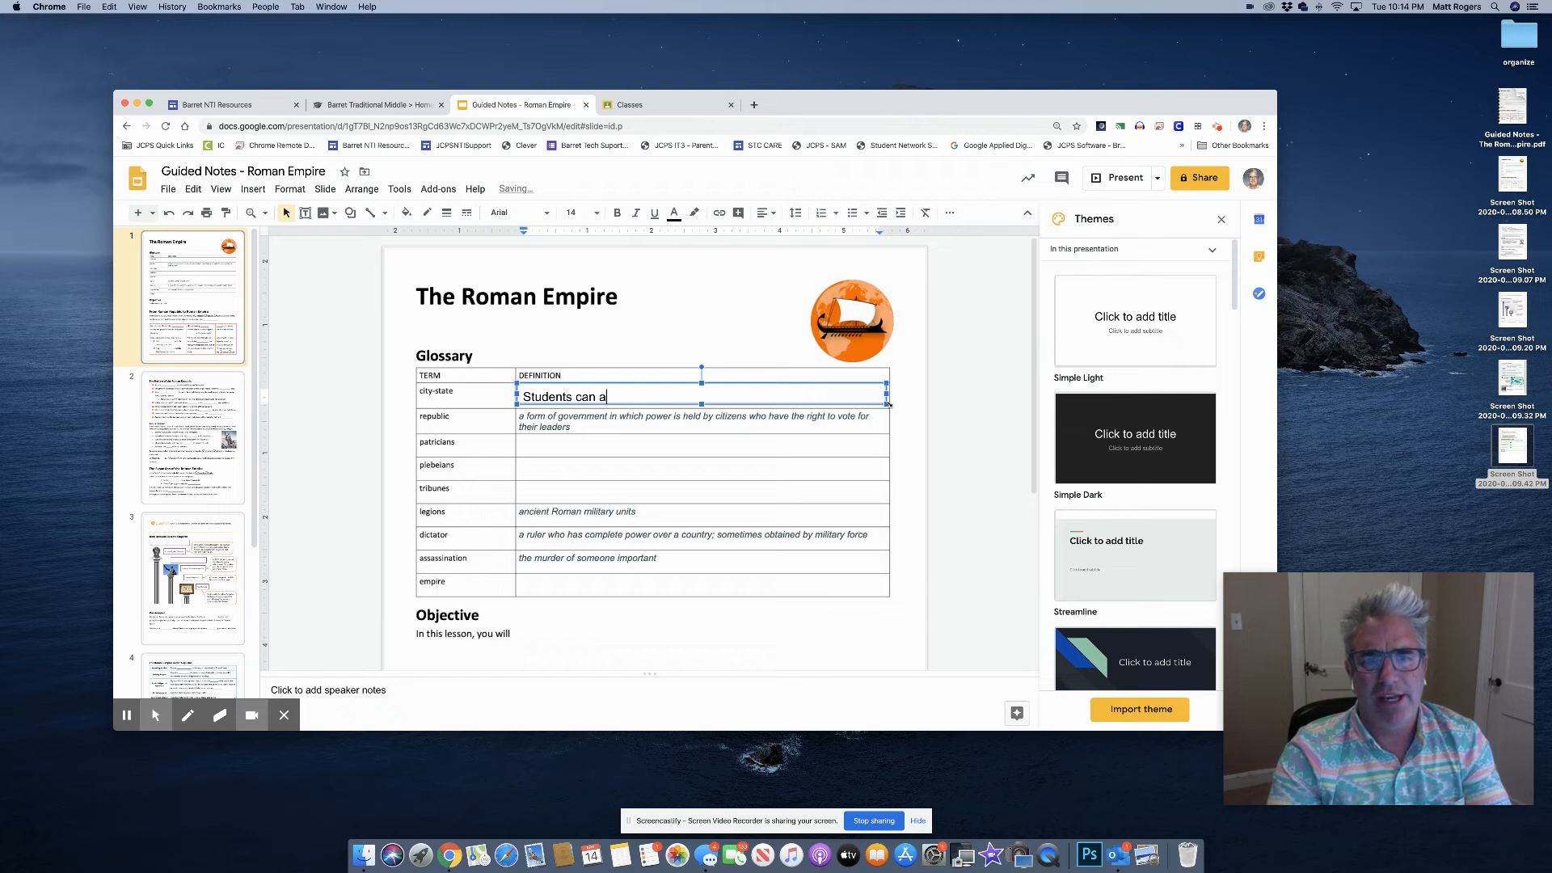
text(swer in this text box.)
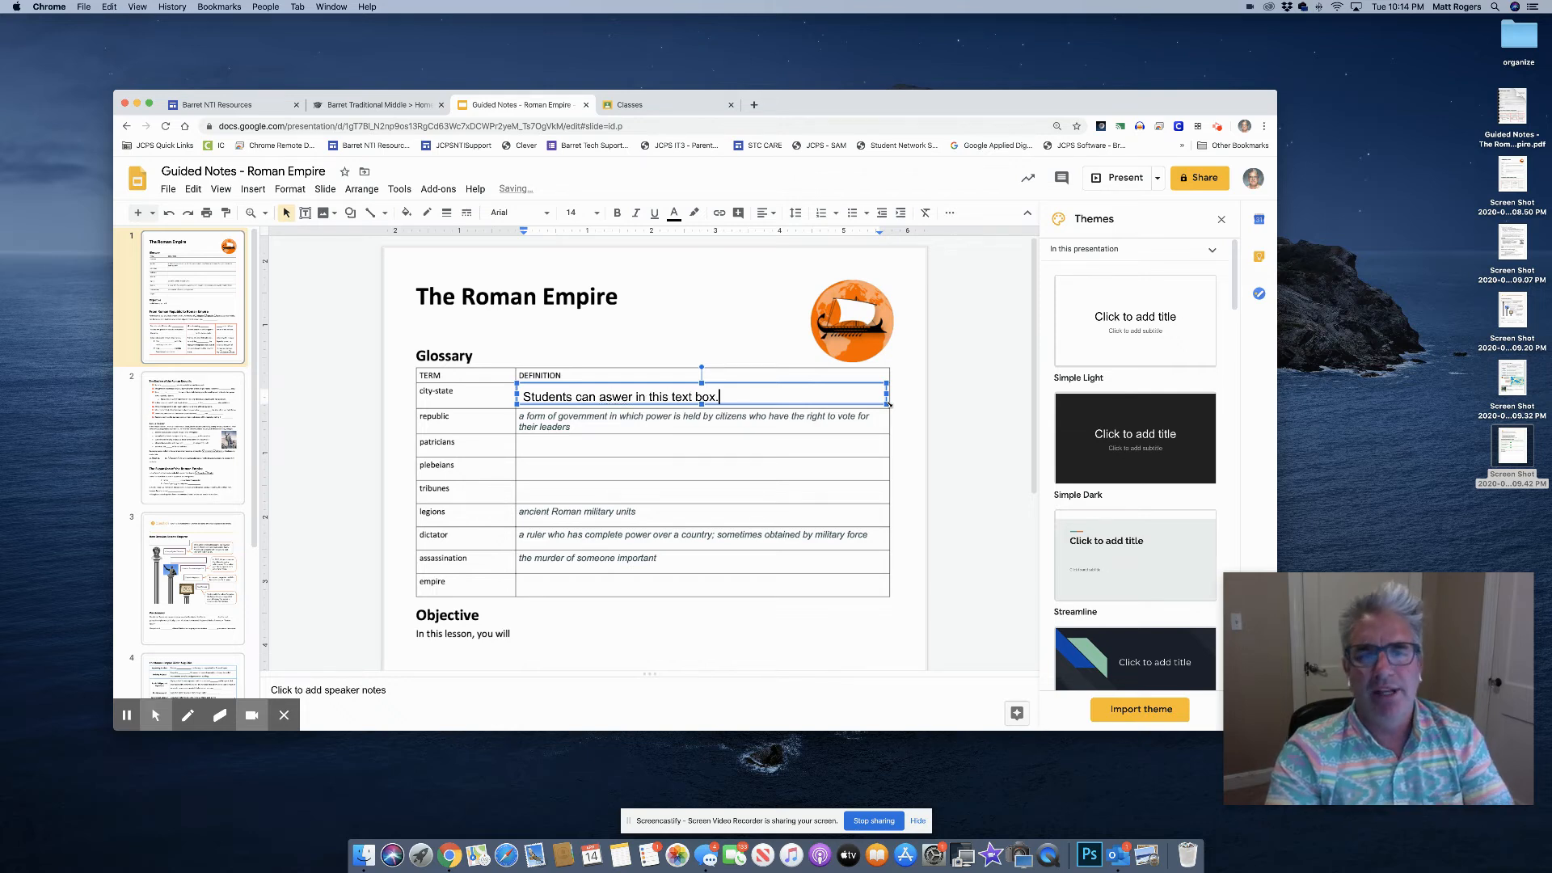
Set the text in the city-state text box to font size 9, and delete the text box
key(super+a)
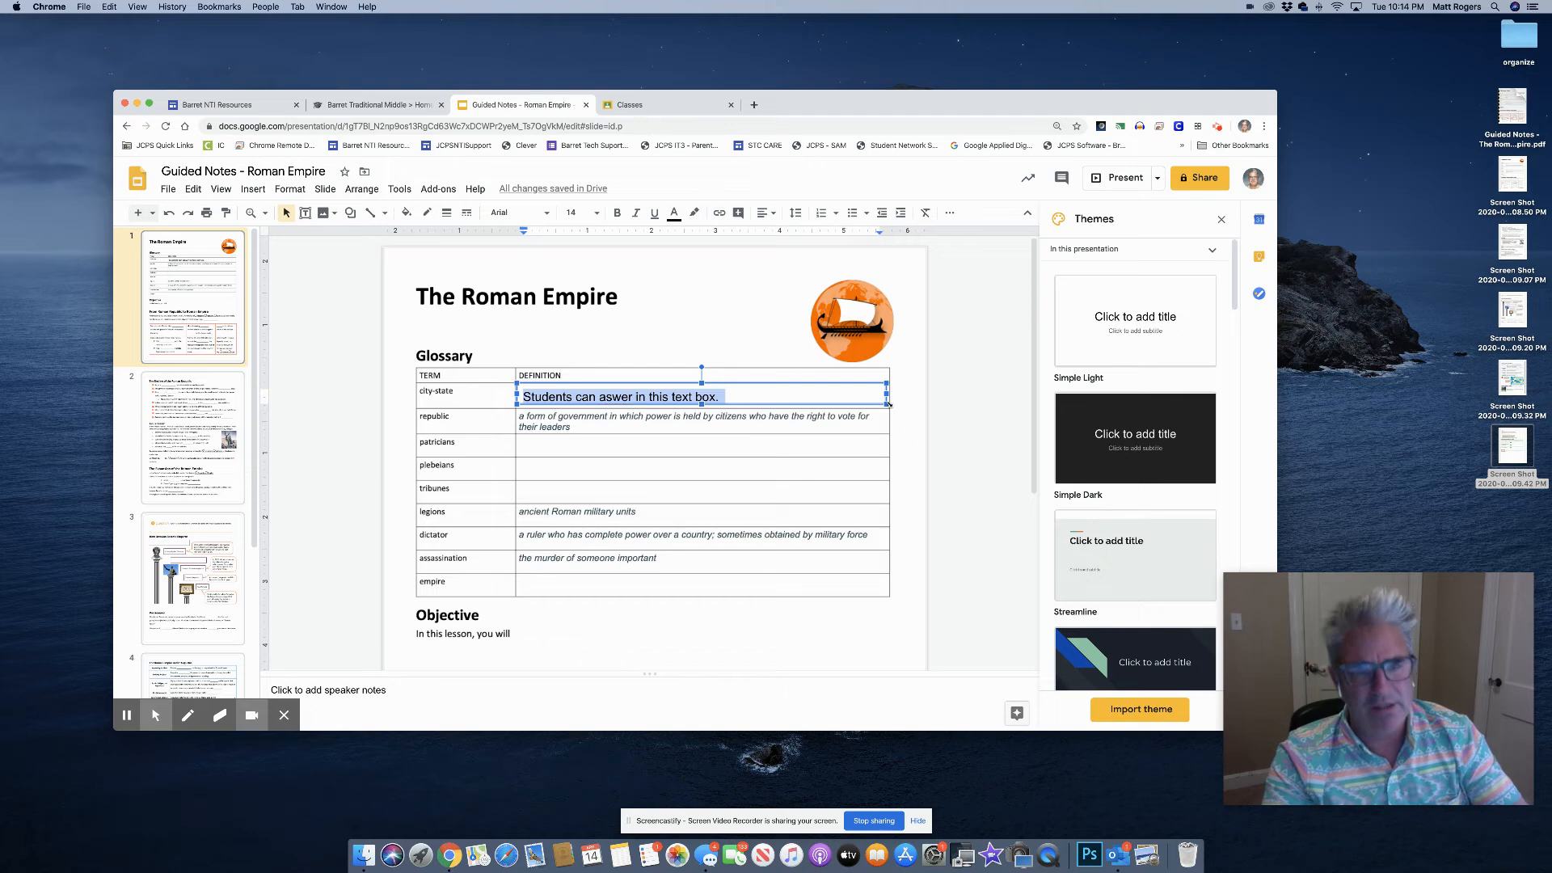
click(597, 213)
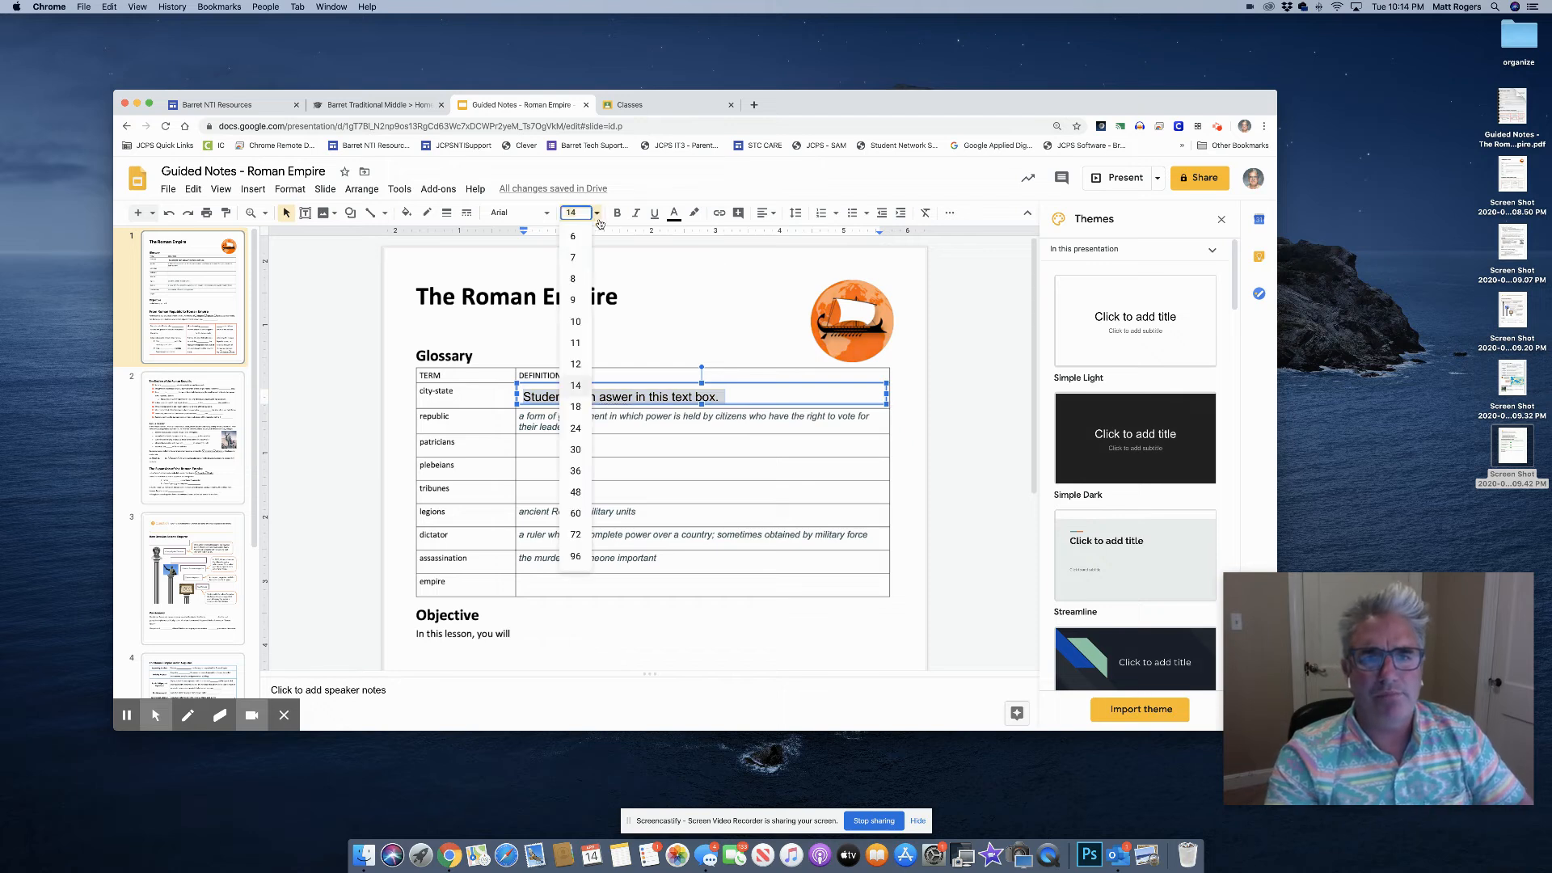
click(574, 301)
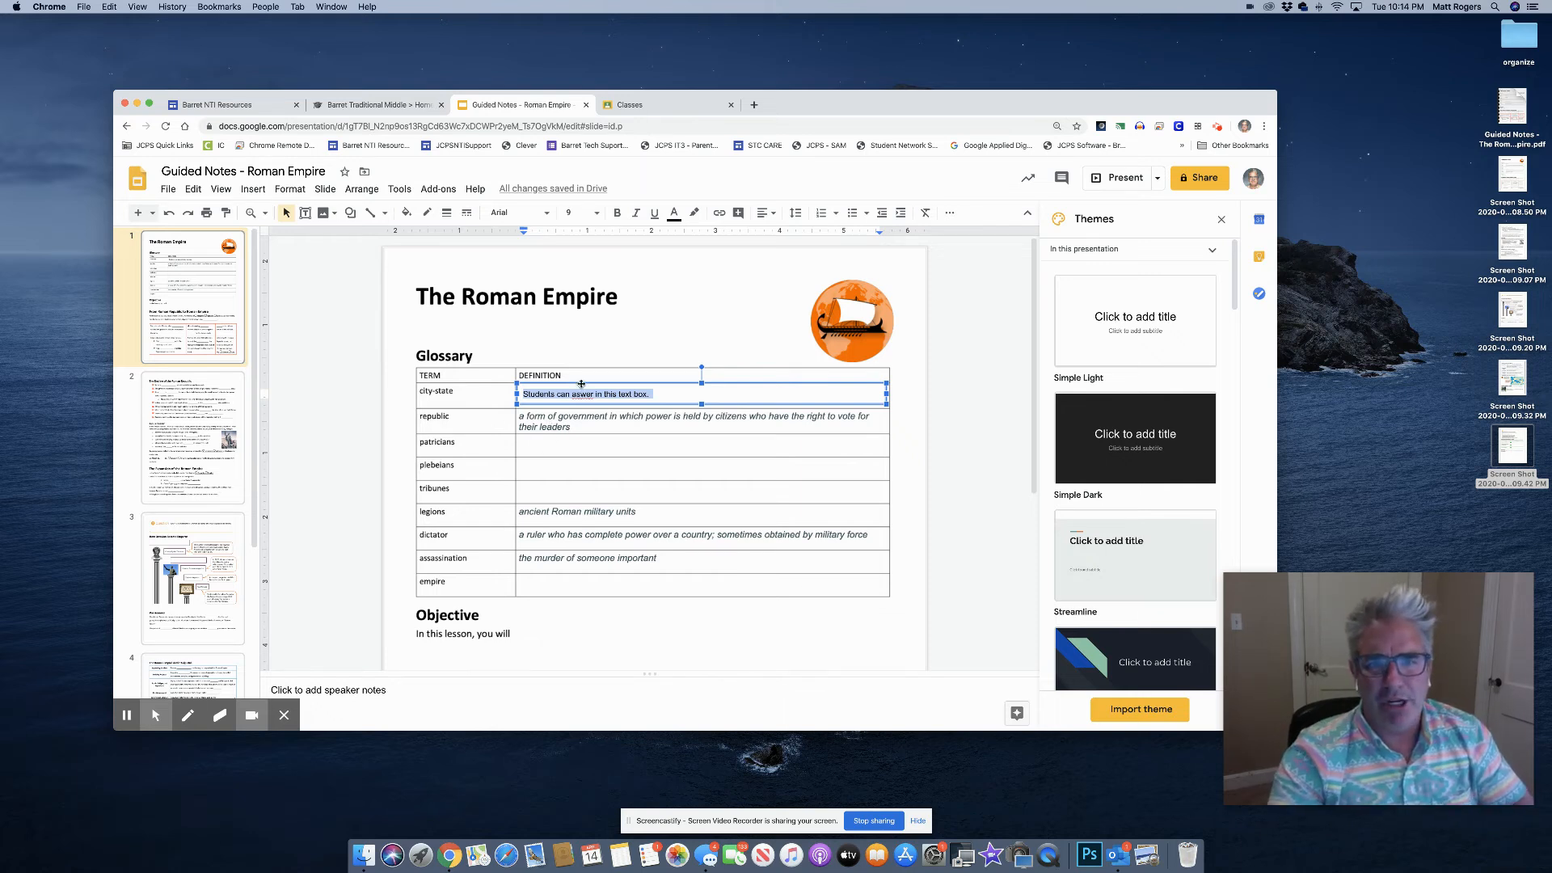
key(Escape)
key(Delete)
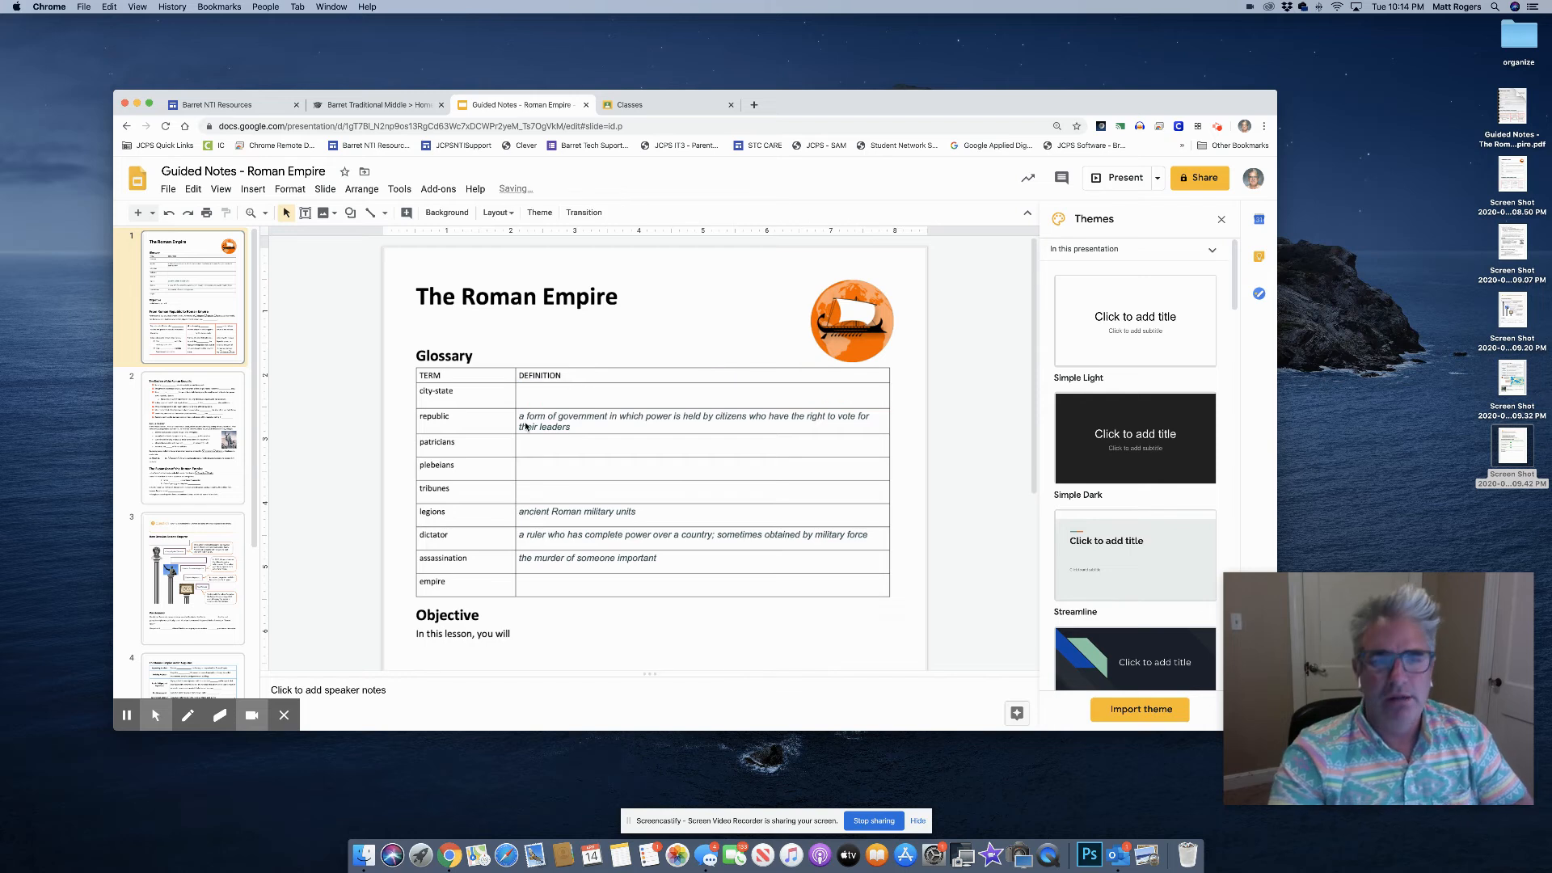
Place a small text box over the circle before "democracy" on slide 1 and enter an x in it
scroll(526, 416, down, 5)
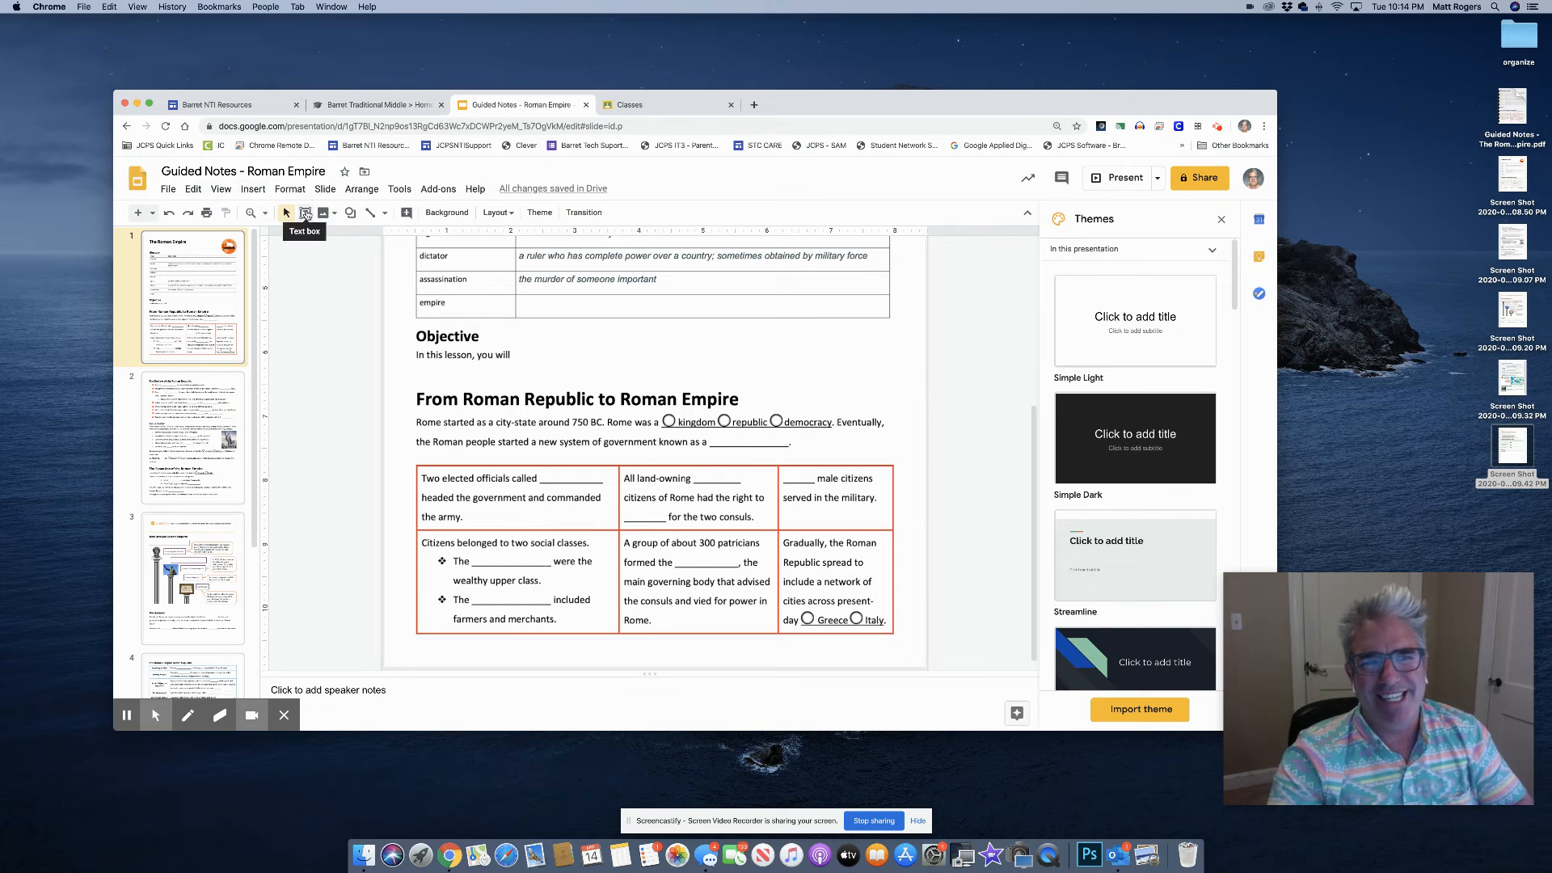
click(305, 215)
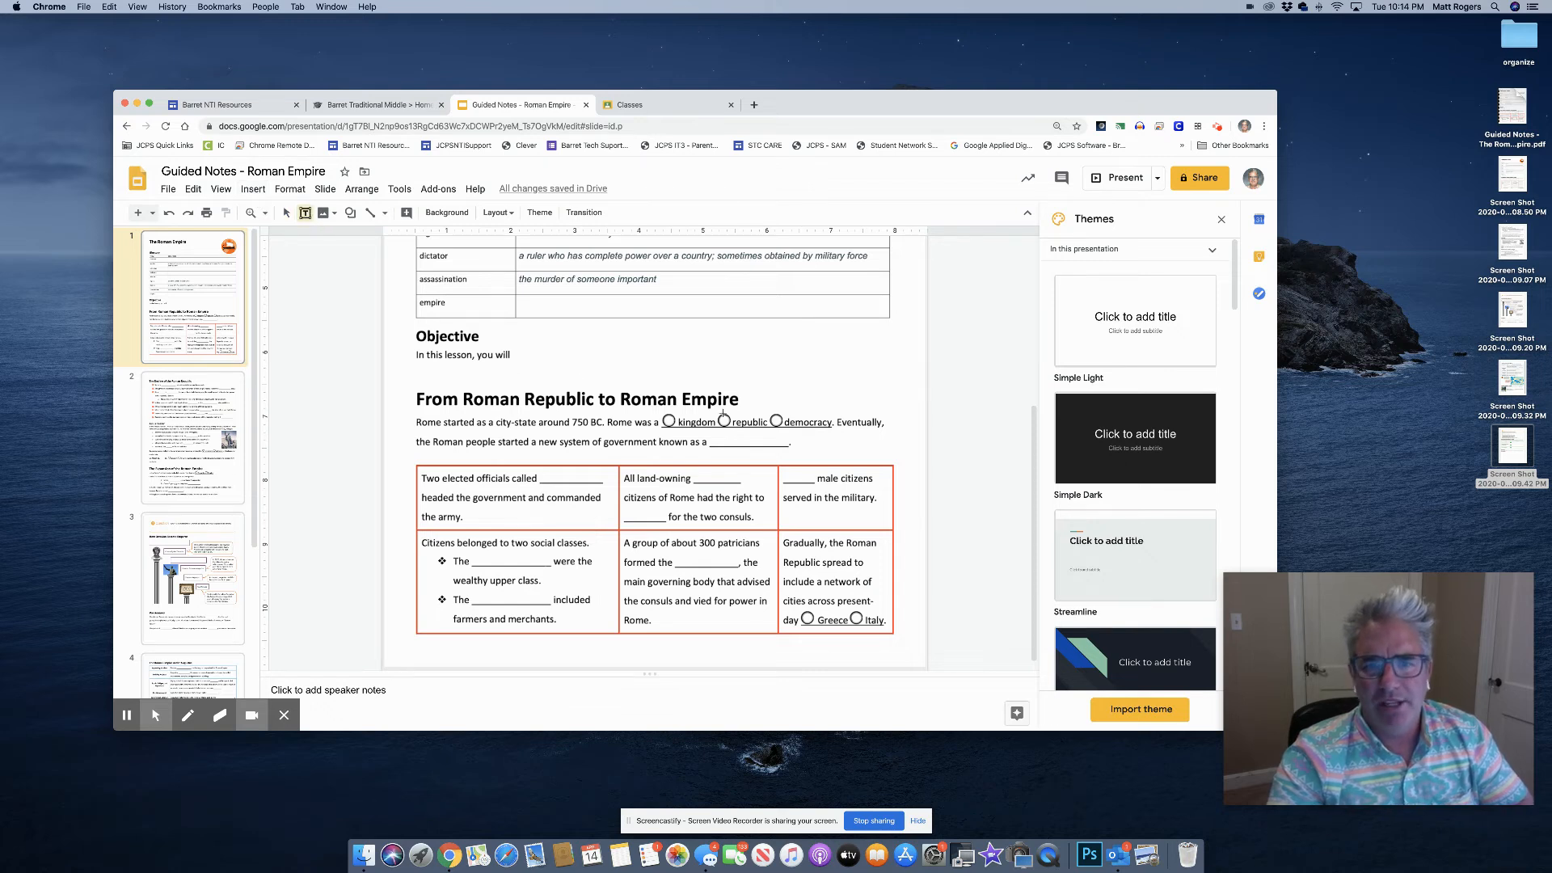
drag(763, 401, 789, 434)
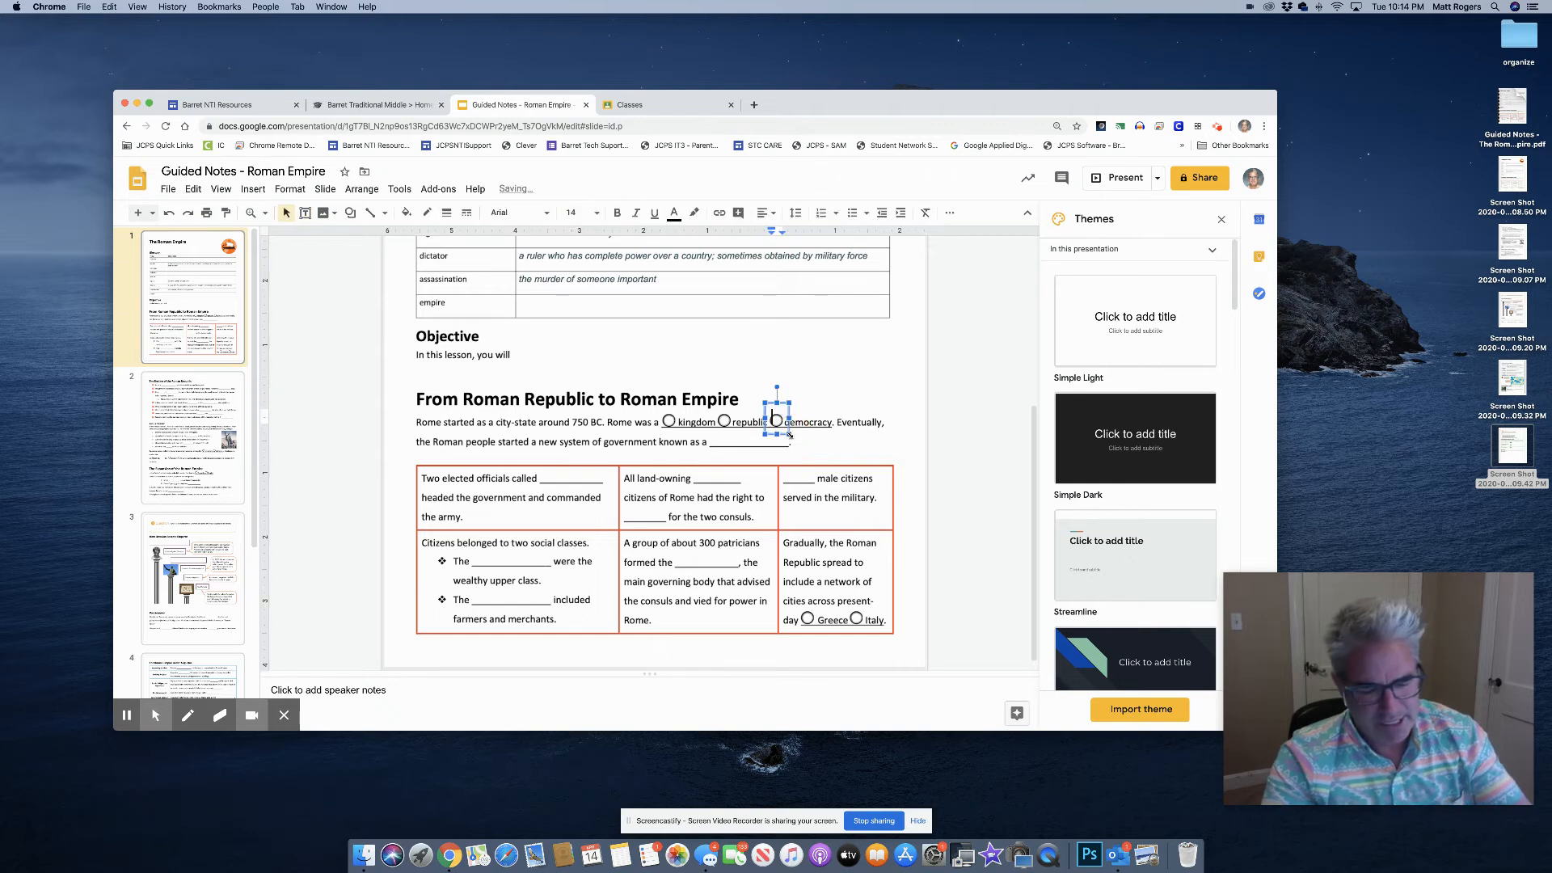
click(735, 364)
click(775, 418)
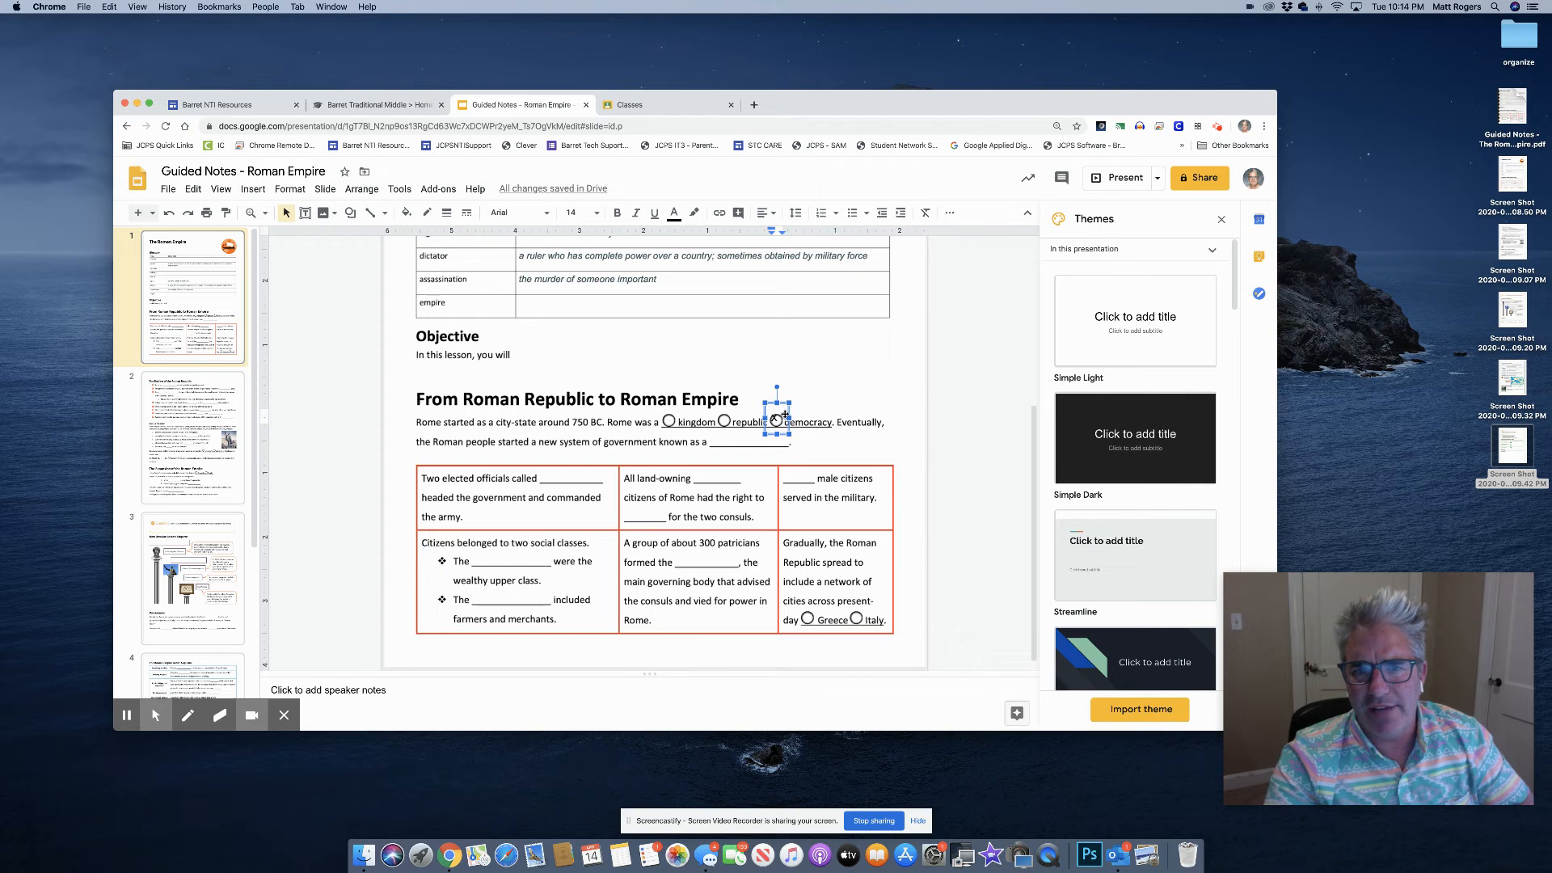
click(788, 415)
text(x)
click(837, 383)
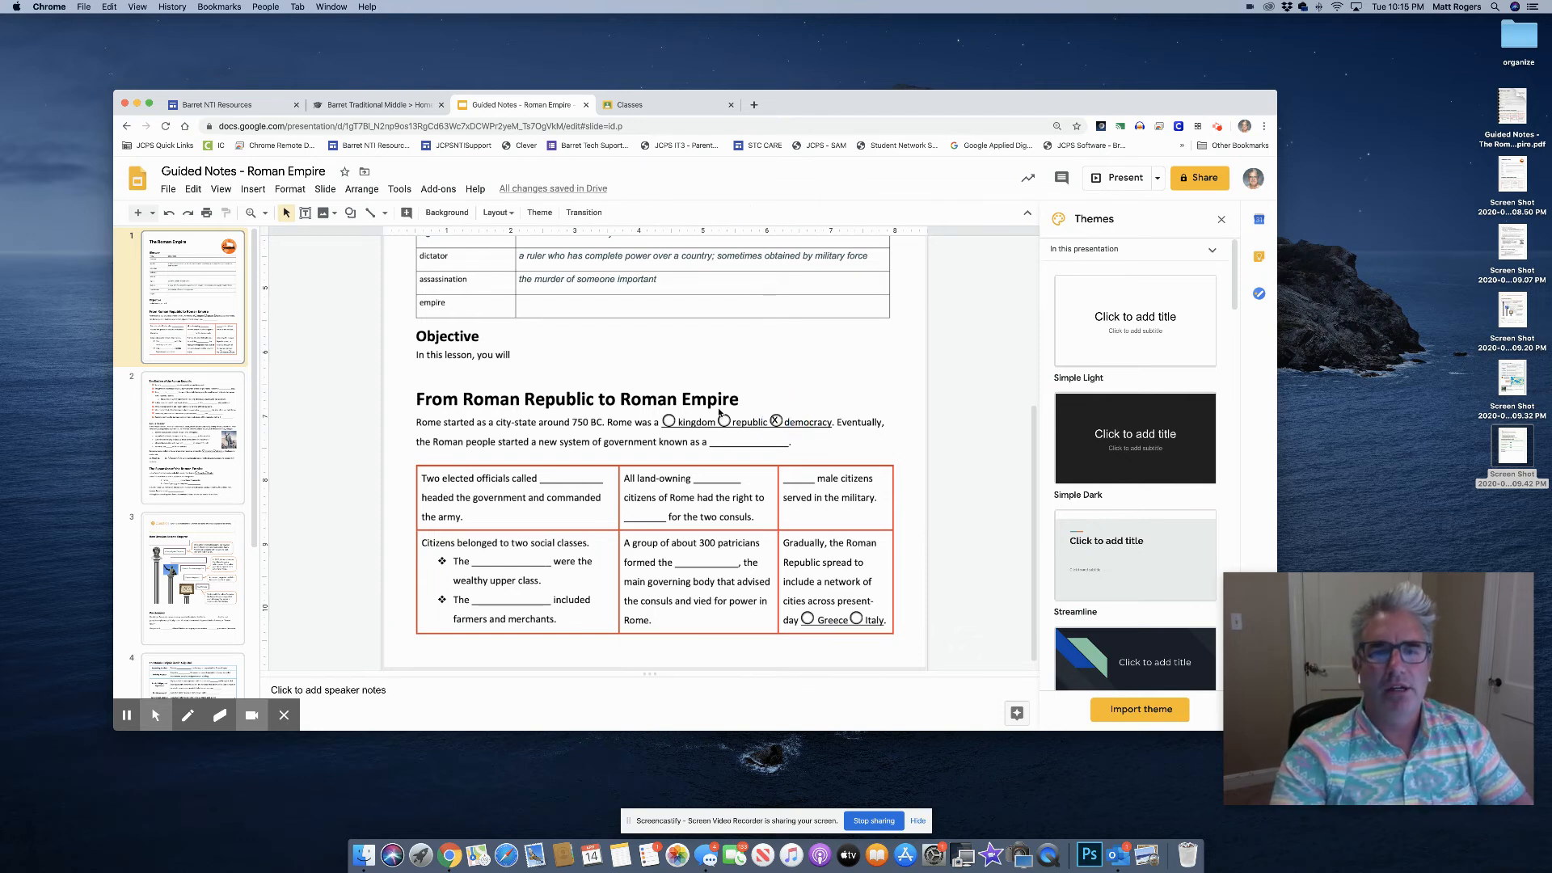
Remove the x mark from the circle before "democracy" on slide 1
click(776, 420)
key(BackSpace)
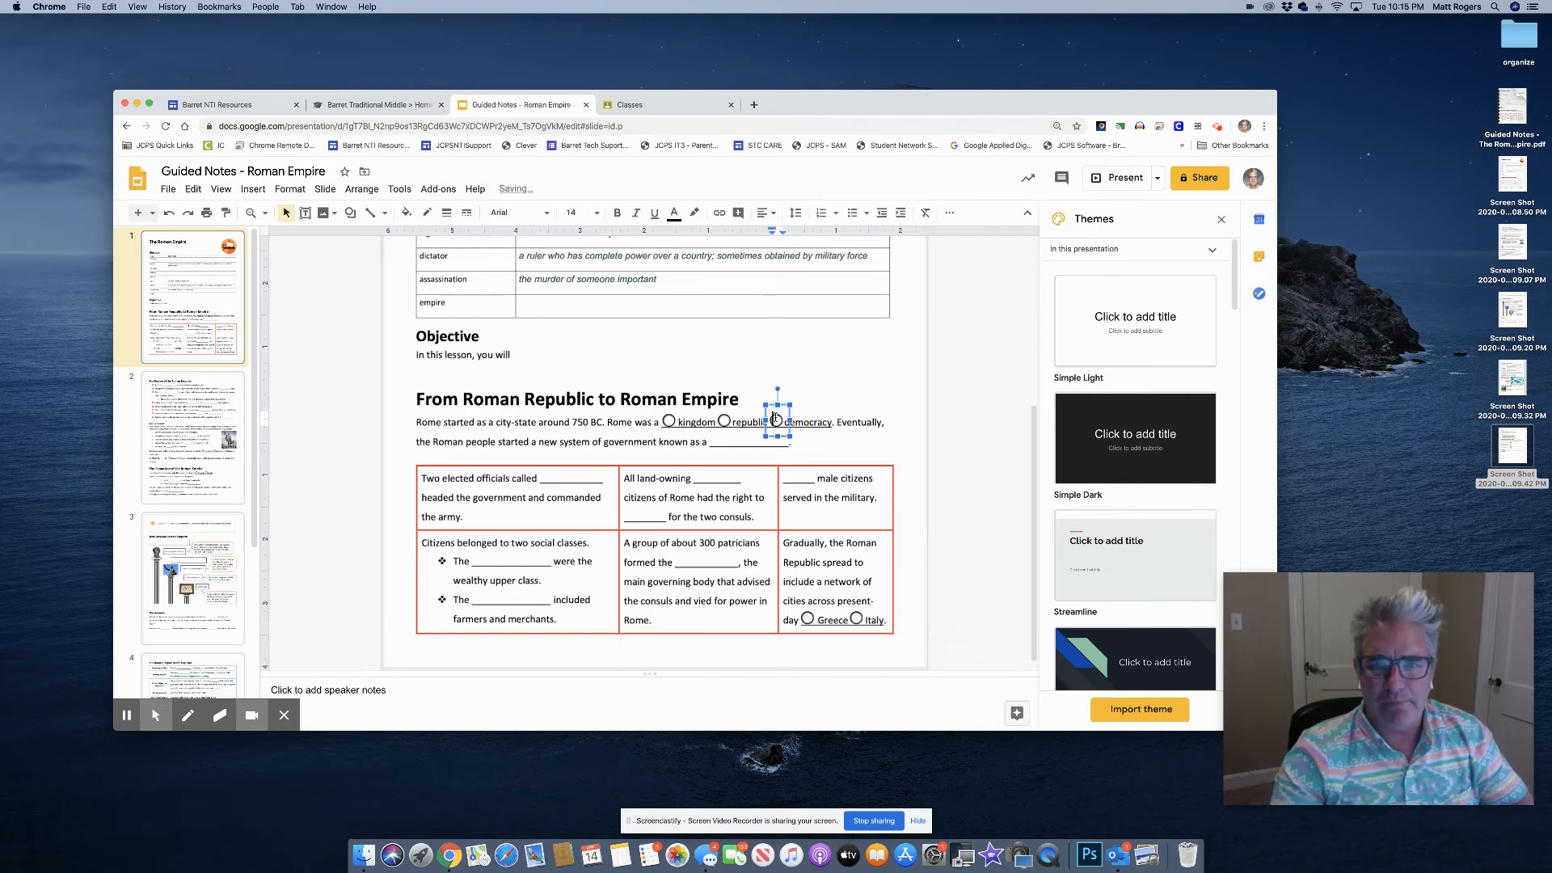
click(781, 405)
click(580, 447)
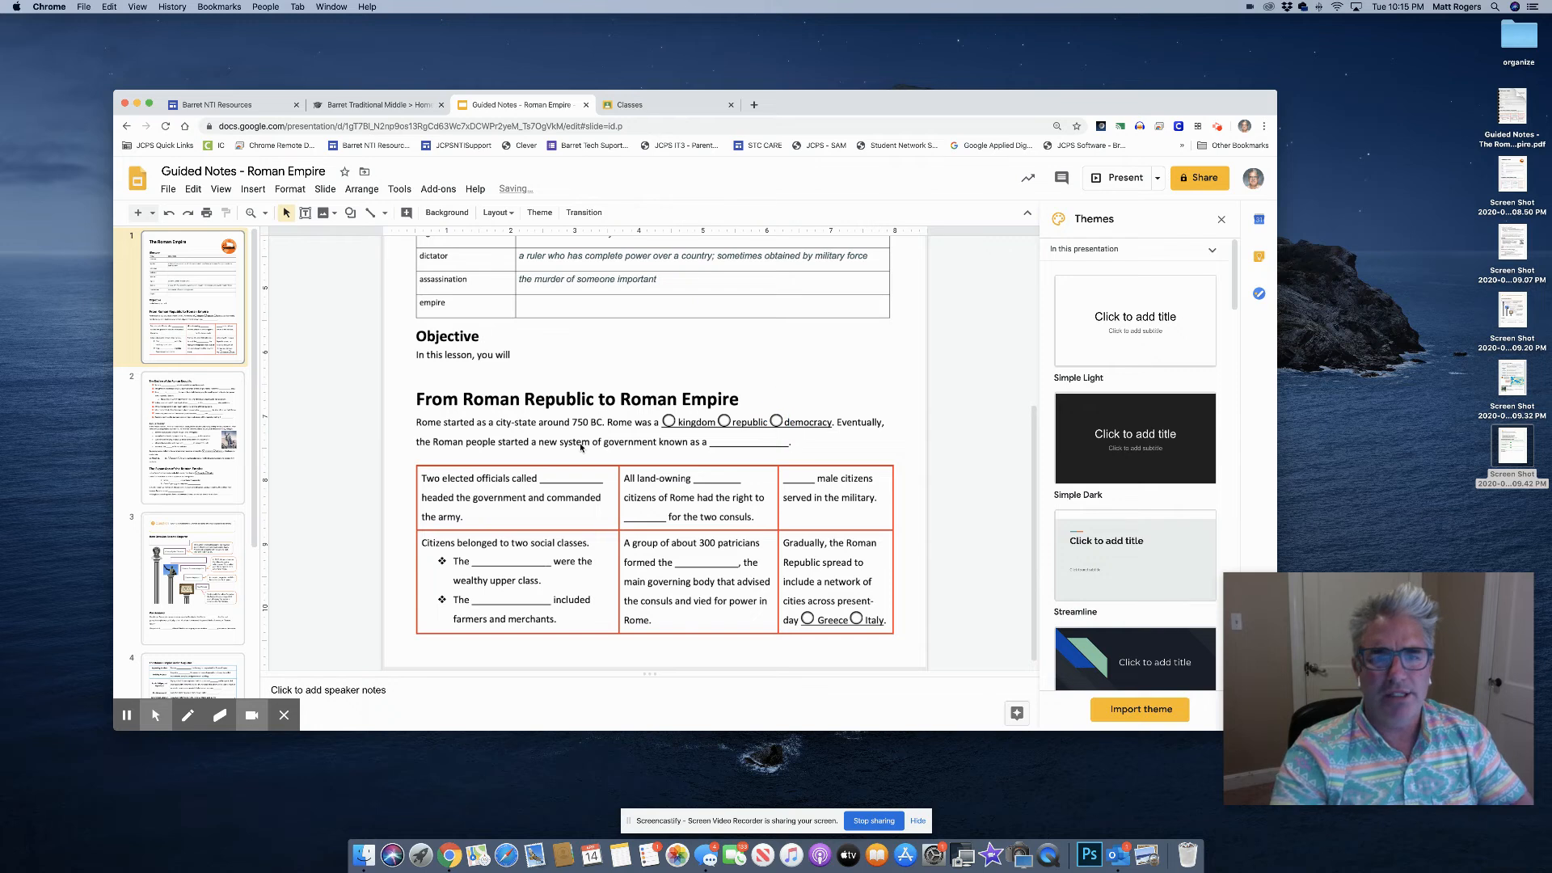
On slide 3, add a text box inside the blank frame above "Octavian Becomes Augustus" and enter "answer"
scroll(580, 447, down, 1)
scroll(580, 448, up, 5)
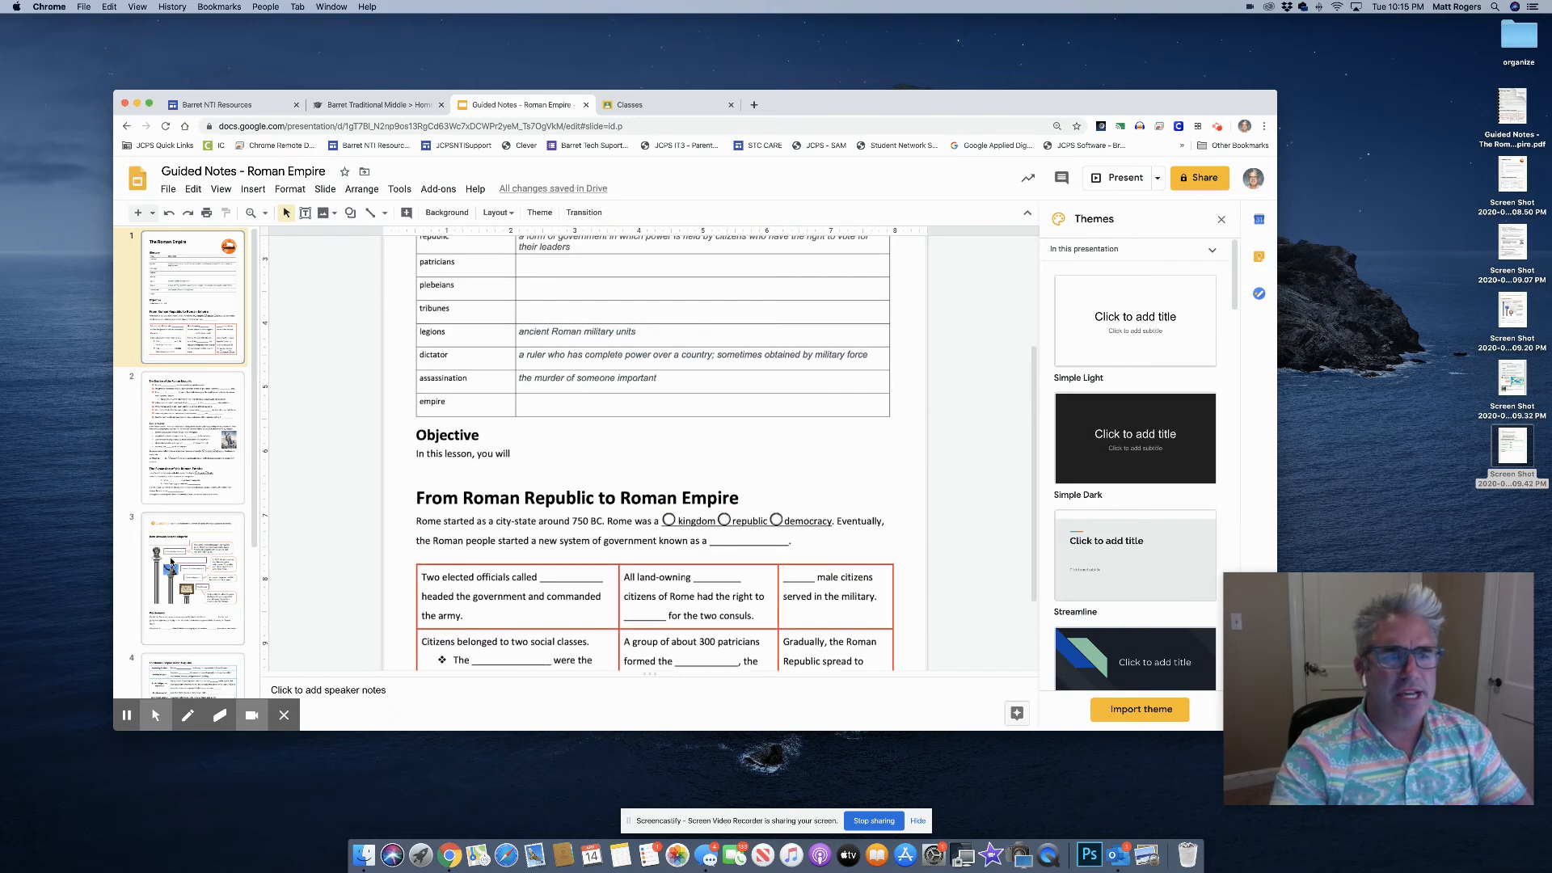
click(208, 560)
scroll(536, 376, up, 2)
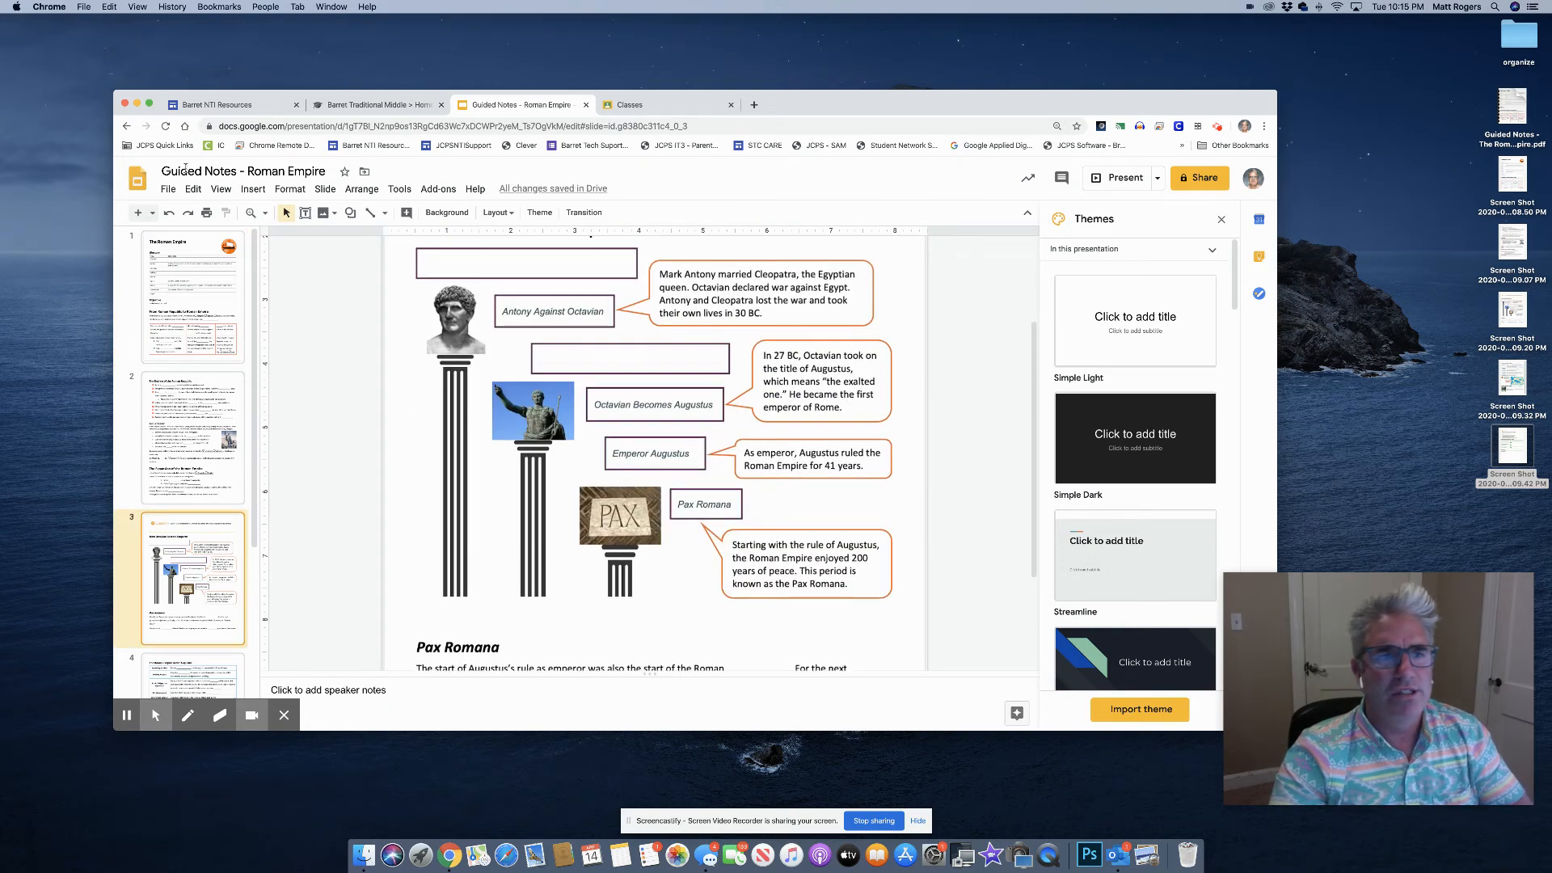
click(307, 214)
drag(535, 344, 706, 366)
text(answer)
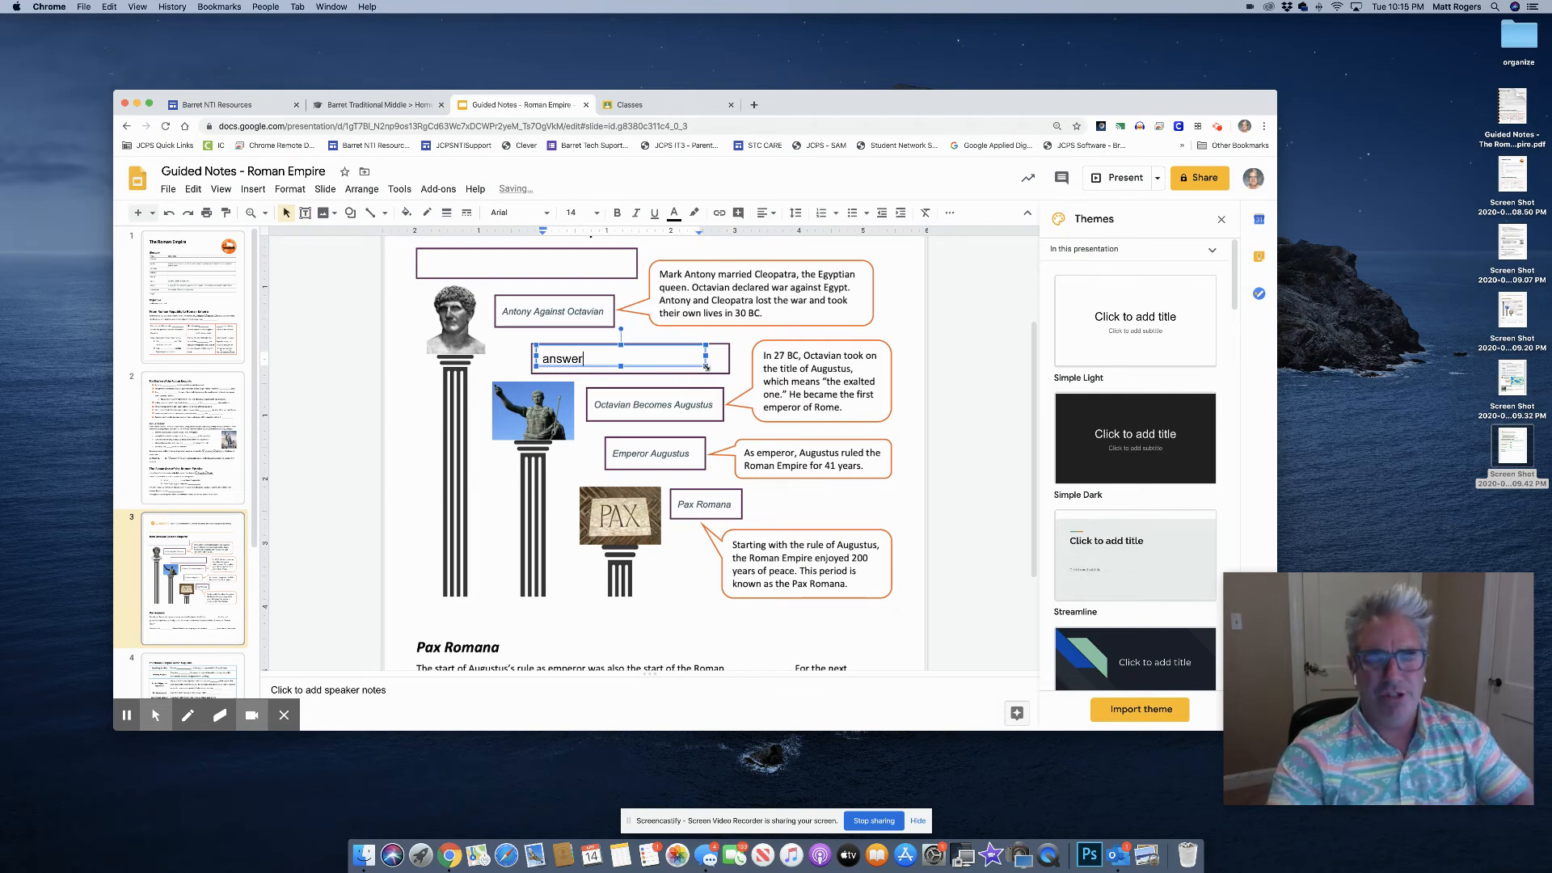
click(507, 361)
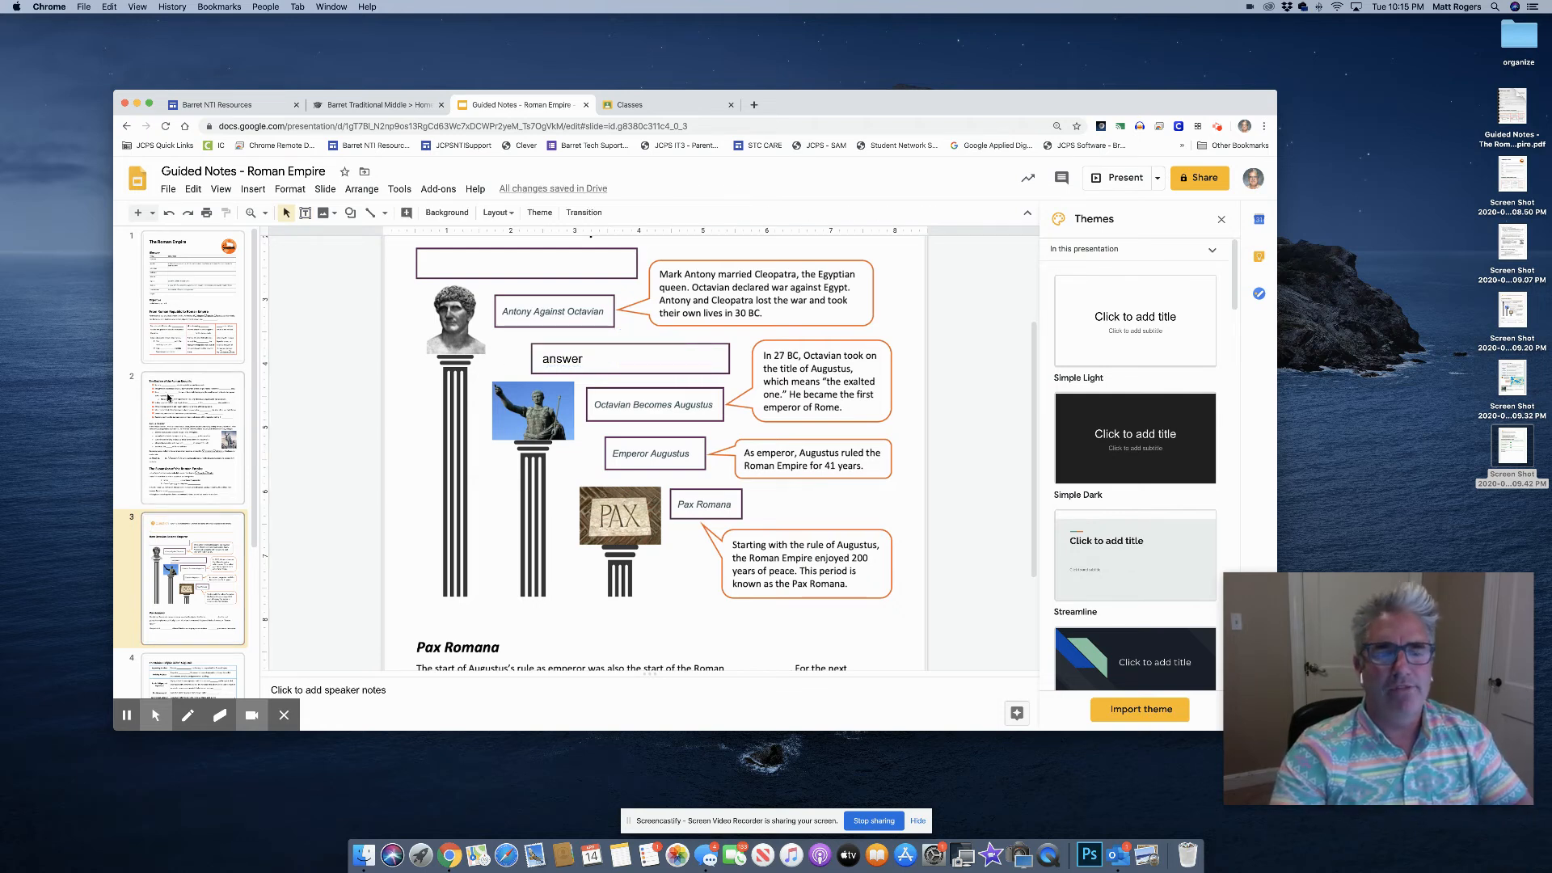
Delete the "answer" text box from the frame above "Octavian Becomes Augustus" on slide 3
scroll(168, 396, down, 5)
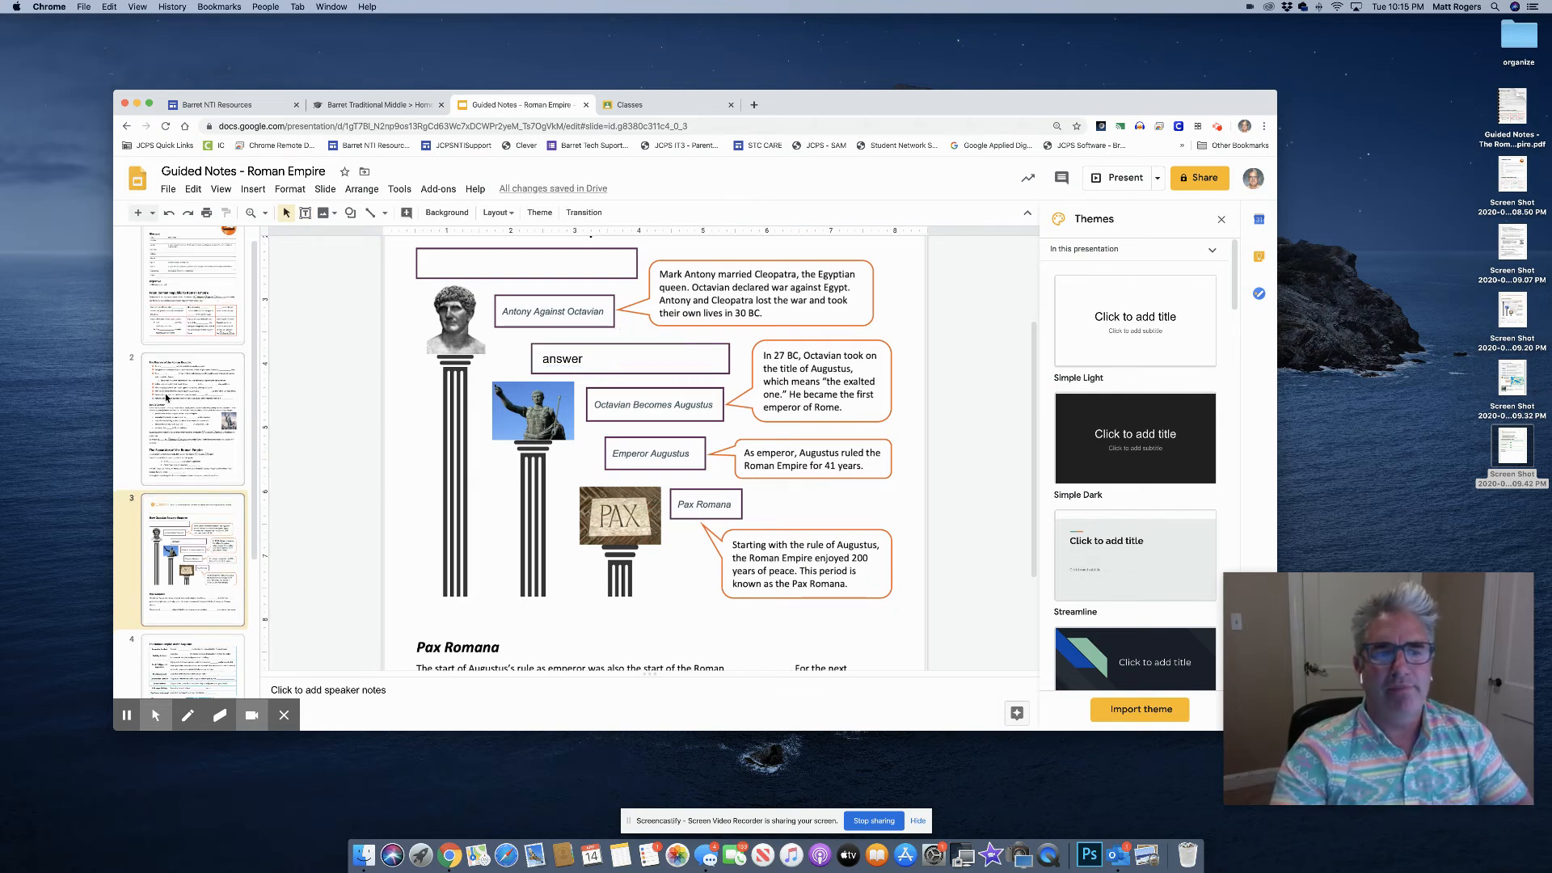
click(554, 358)
click(564, 348)
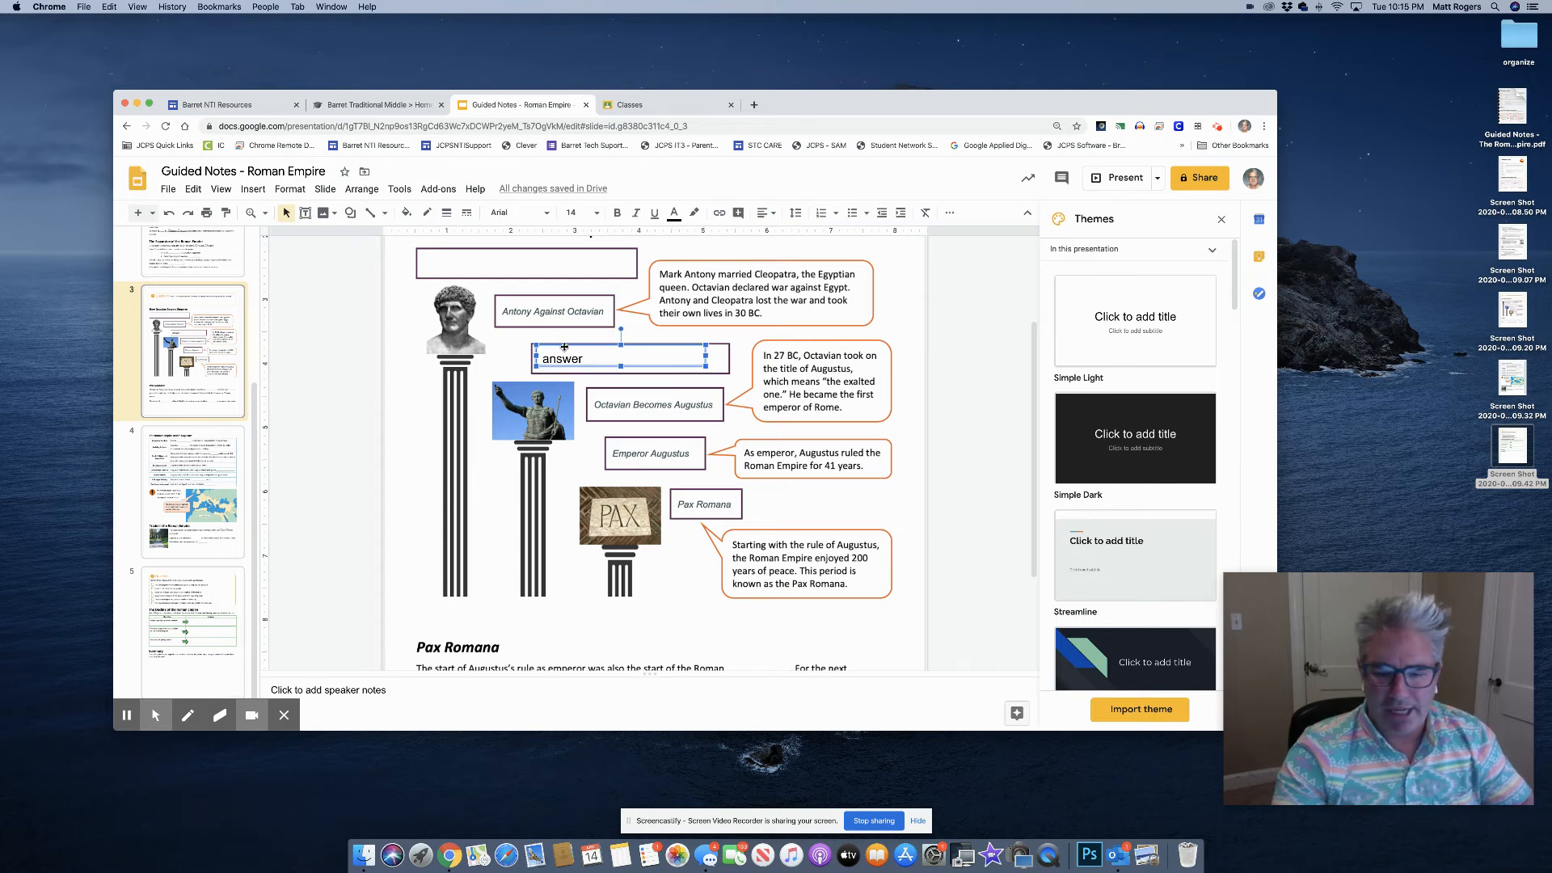
key(Delete)
scroll(160, 325, up, 5)
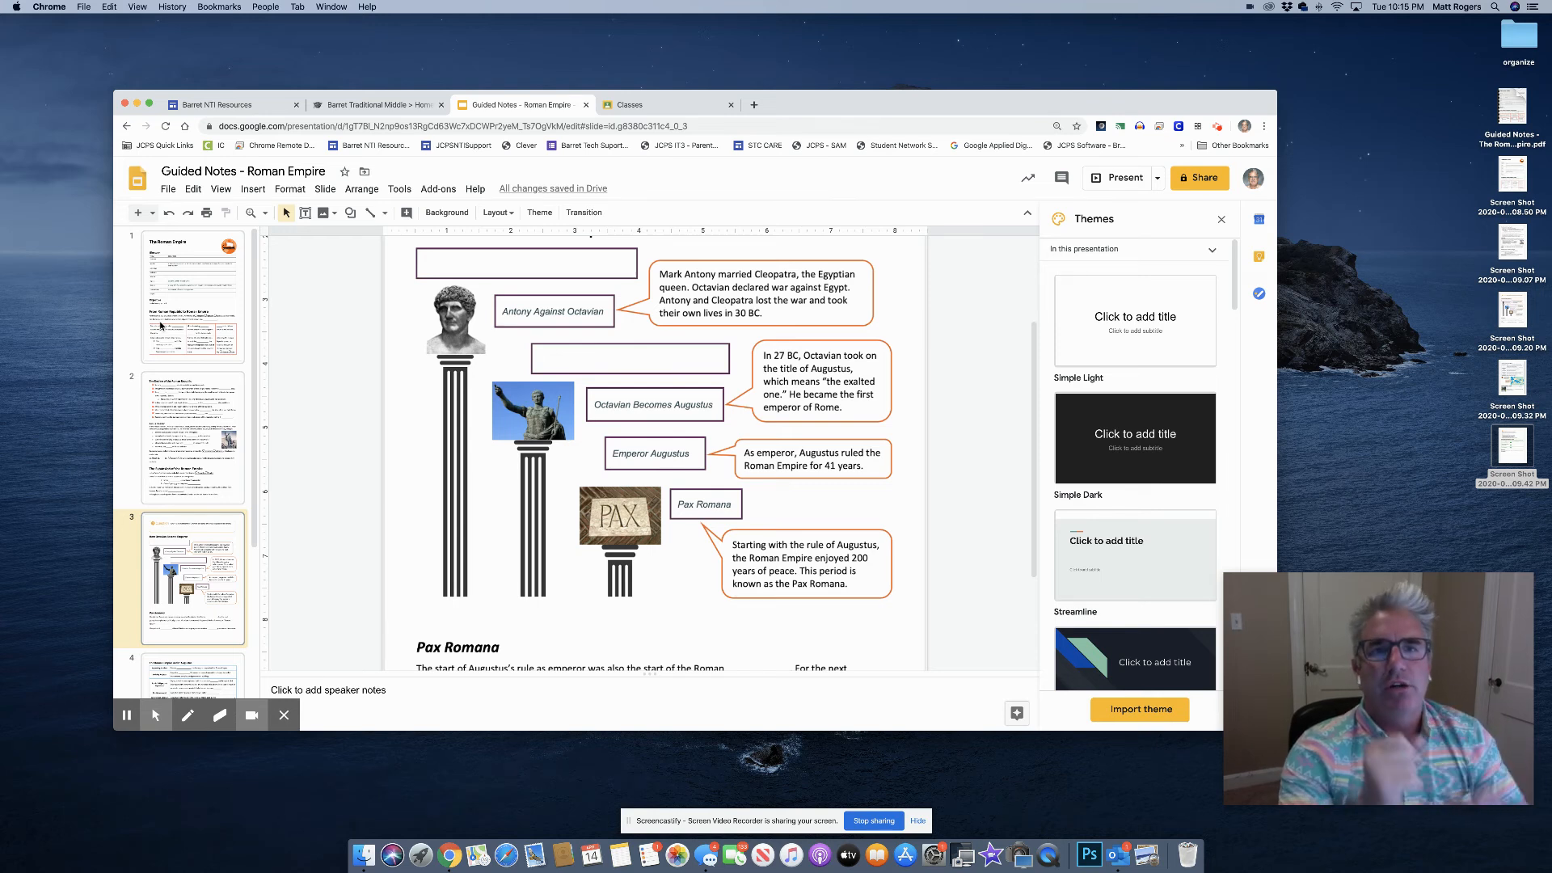
Switch to Google Classroom and create an assignment in Test Class Period 1 titled "Guided Notes - Roman Empire"
click(622, 105)
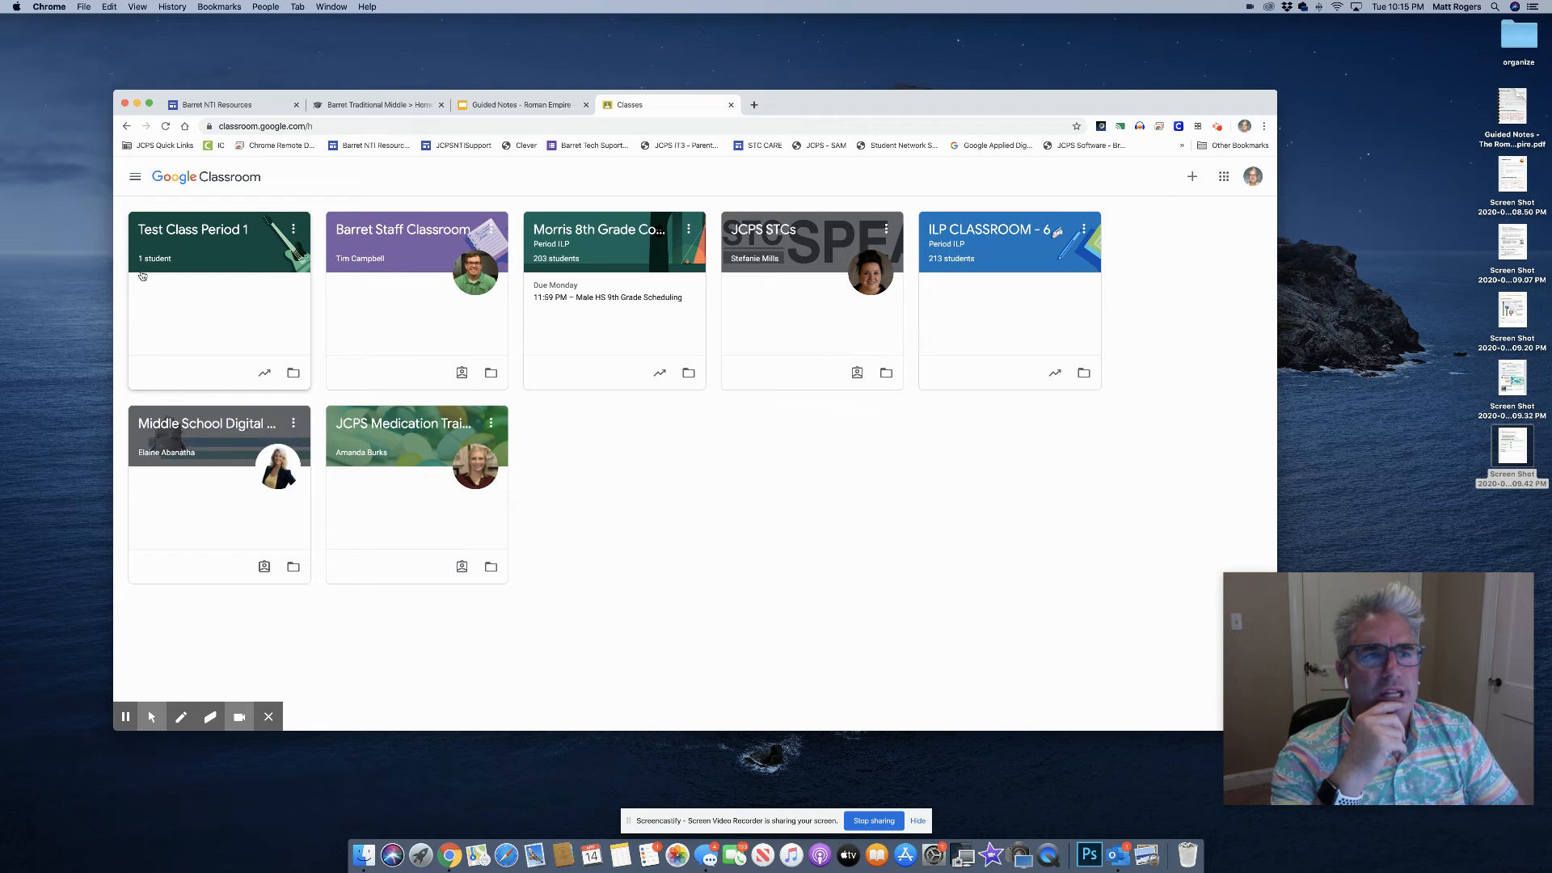
click(172, 233)
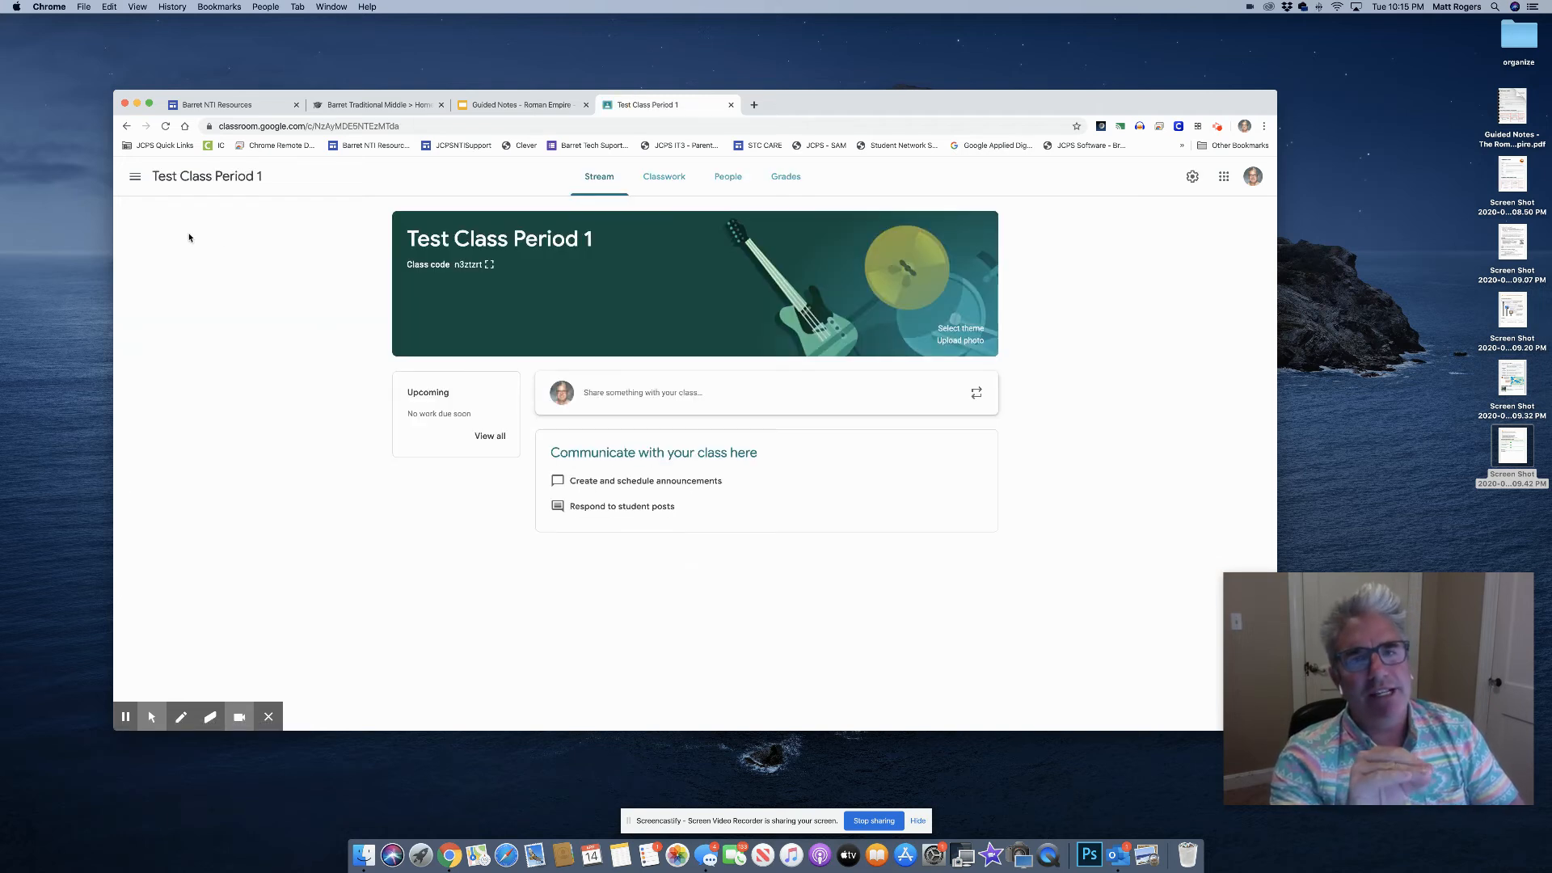
click(674, 183)
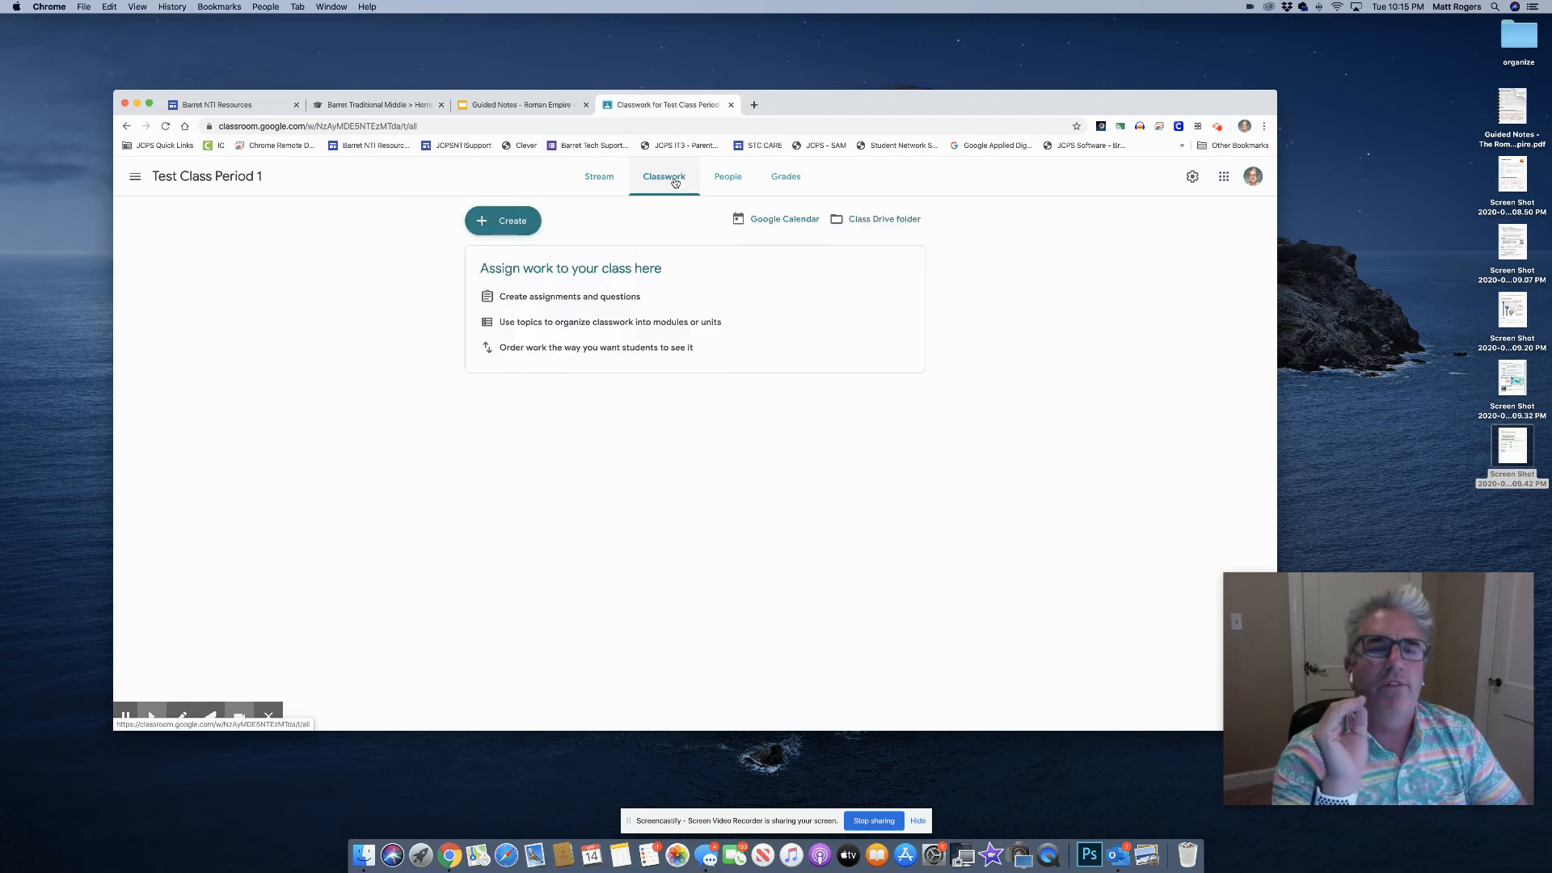
click(487, 225)
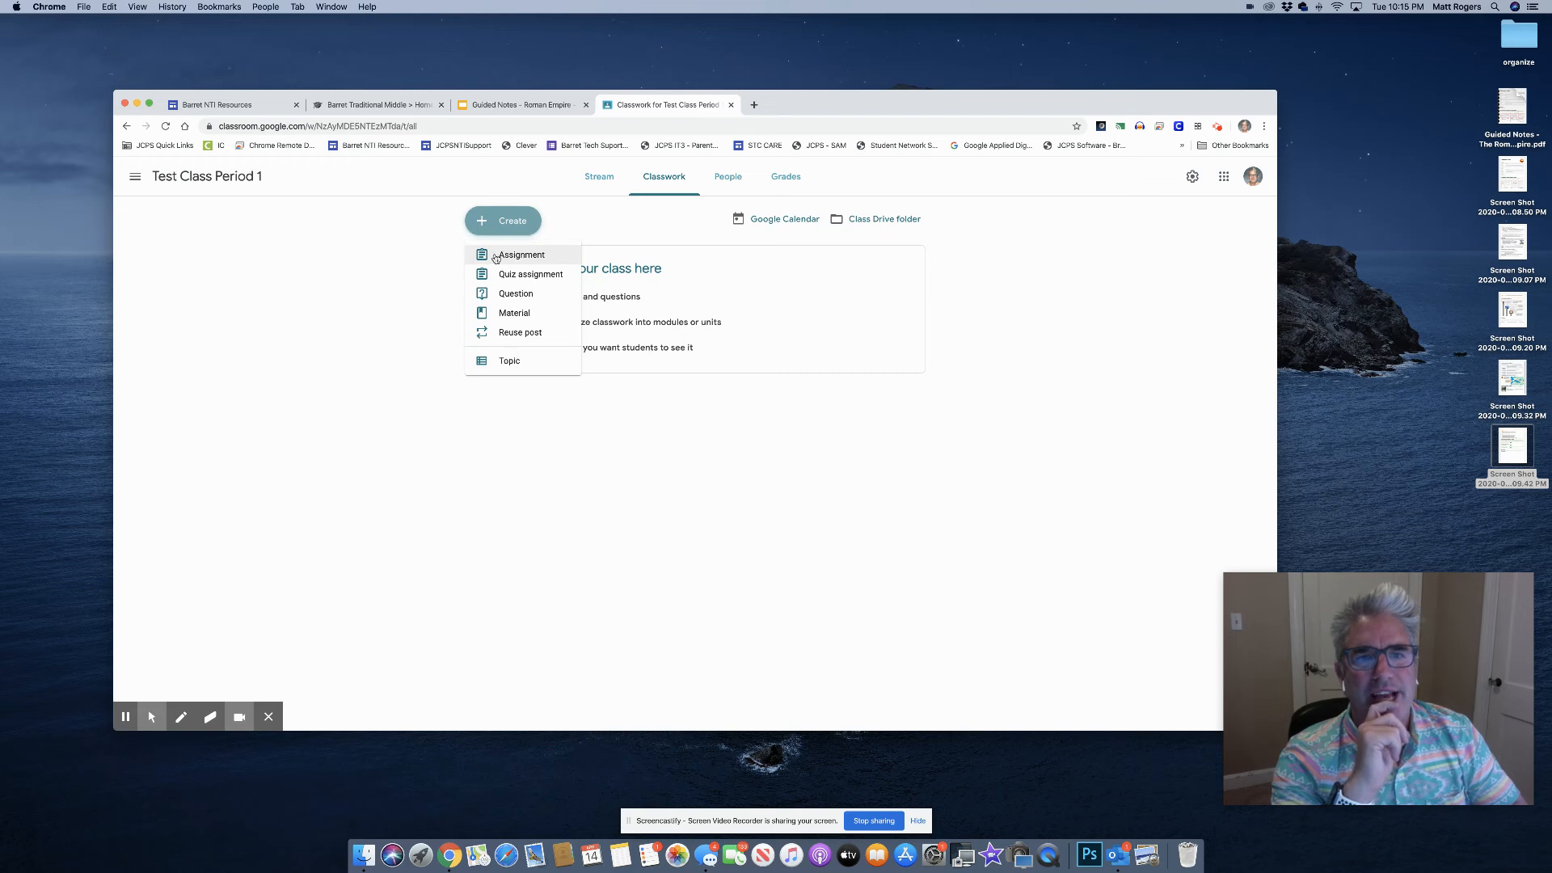
click(499, 257)
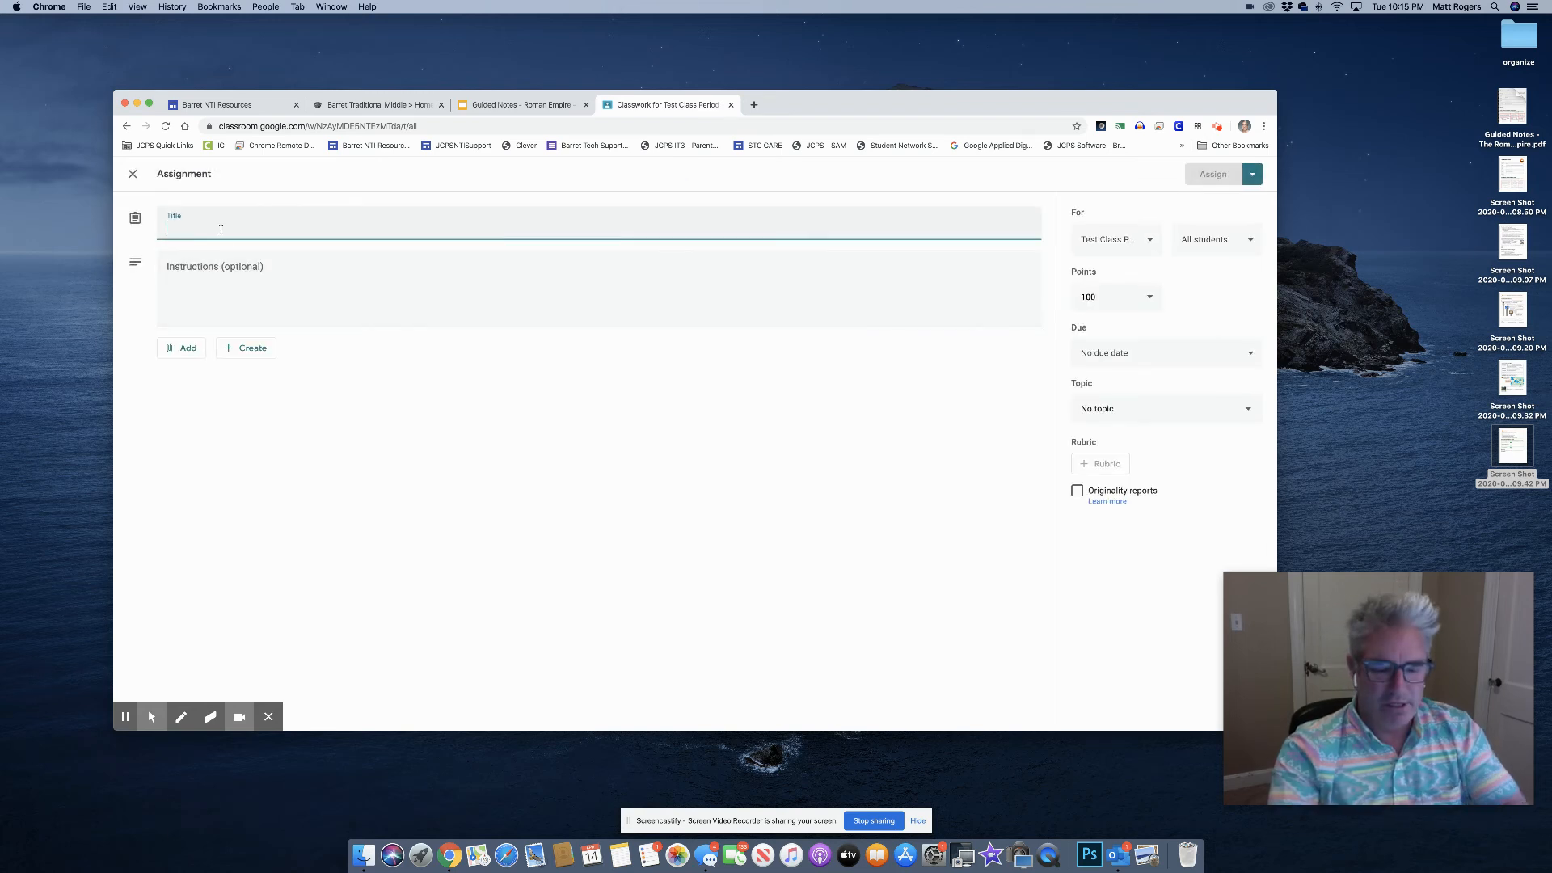
text(Guided Note)
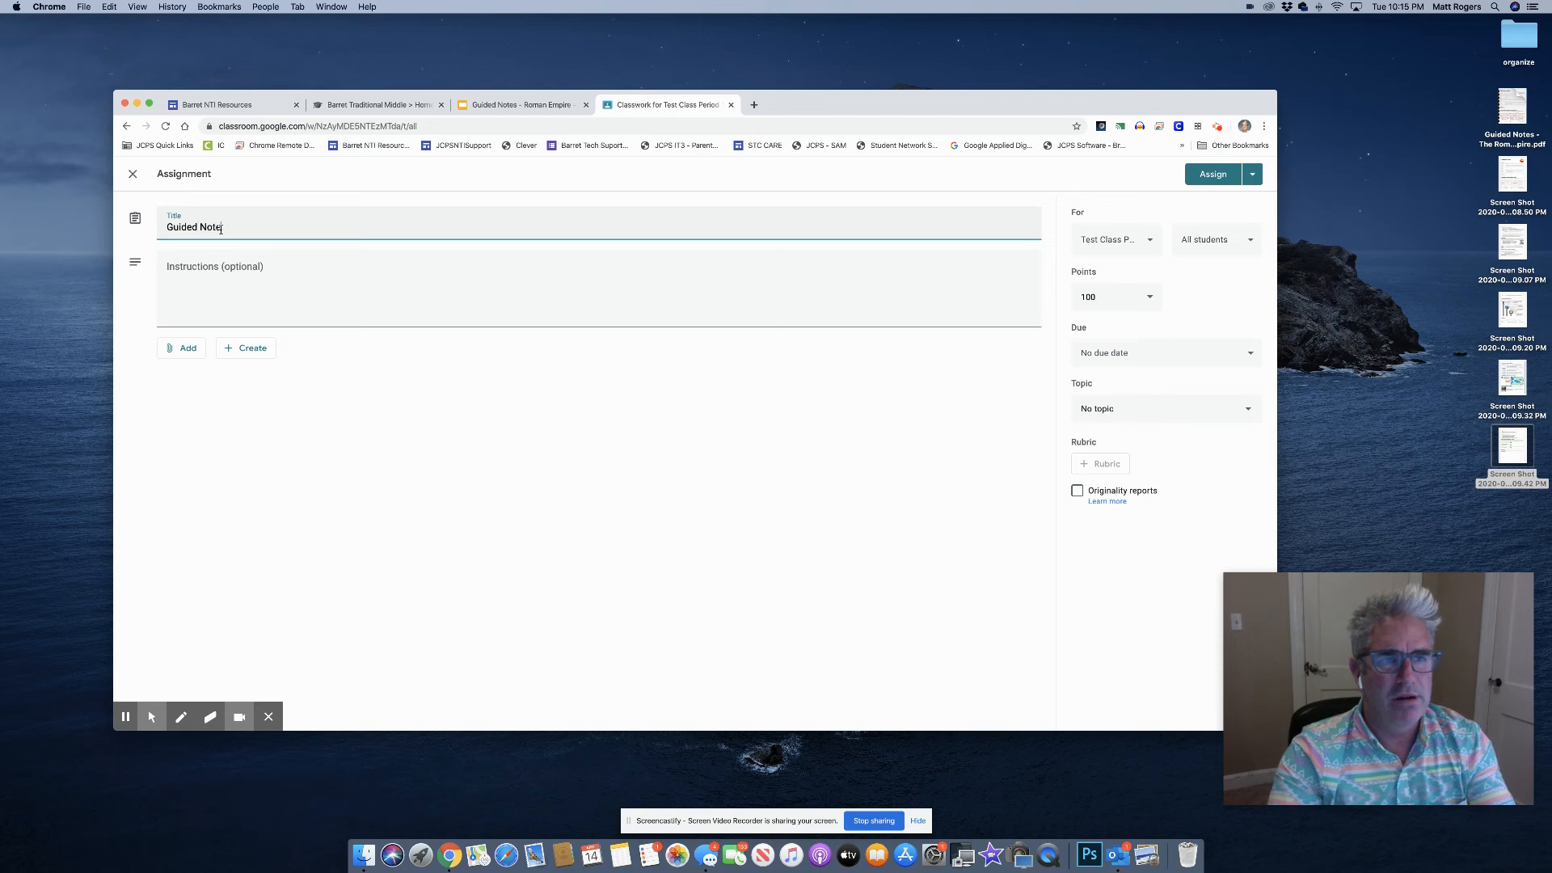
text(s - Roman)
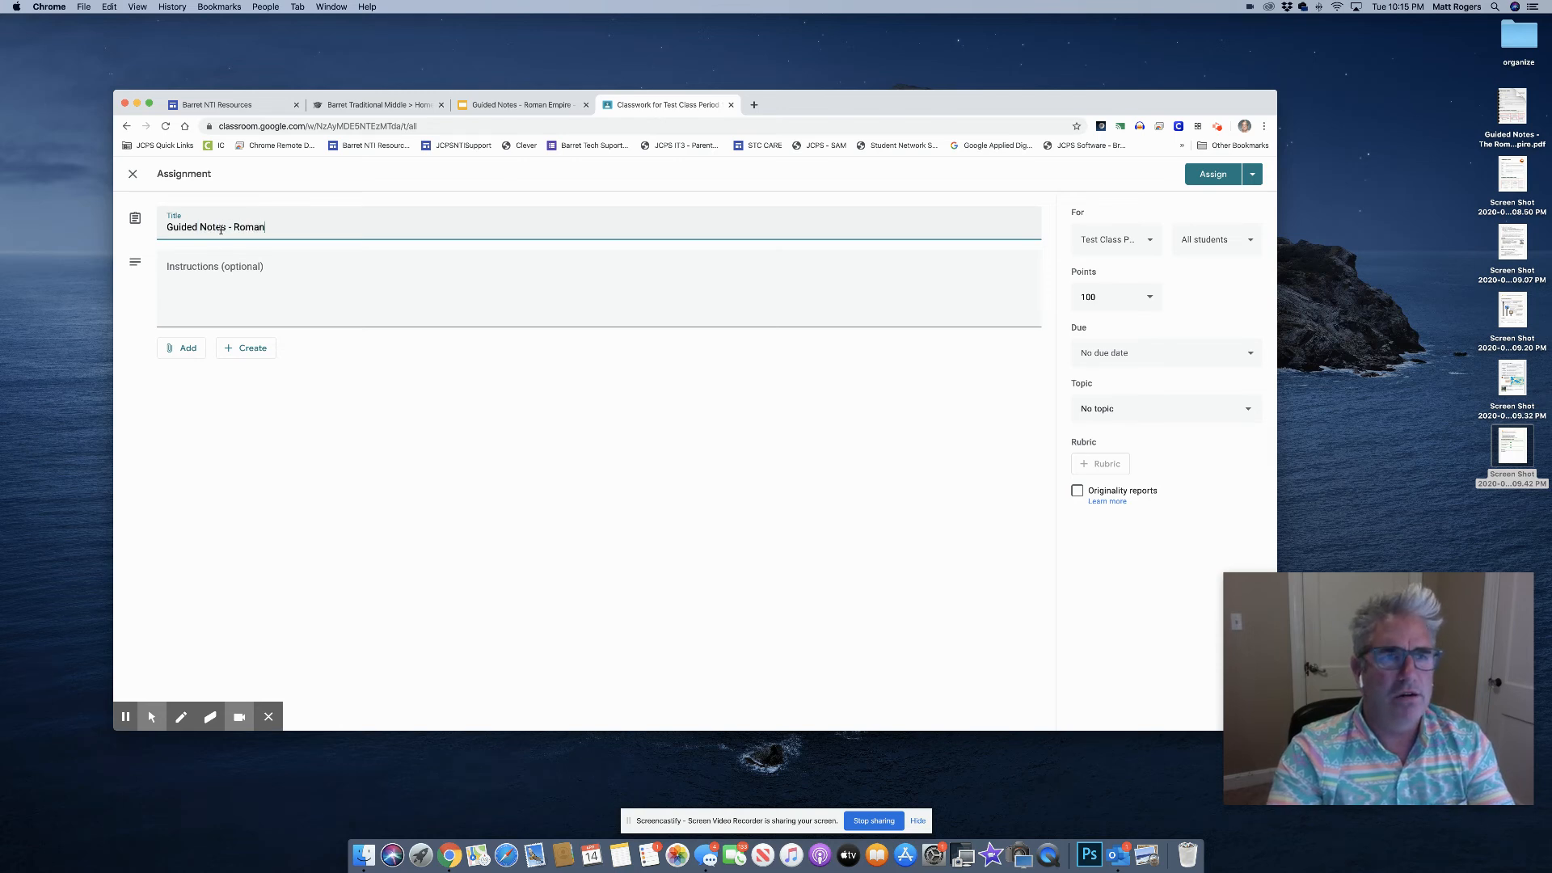
text( Empire)
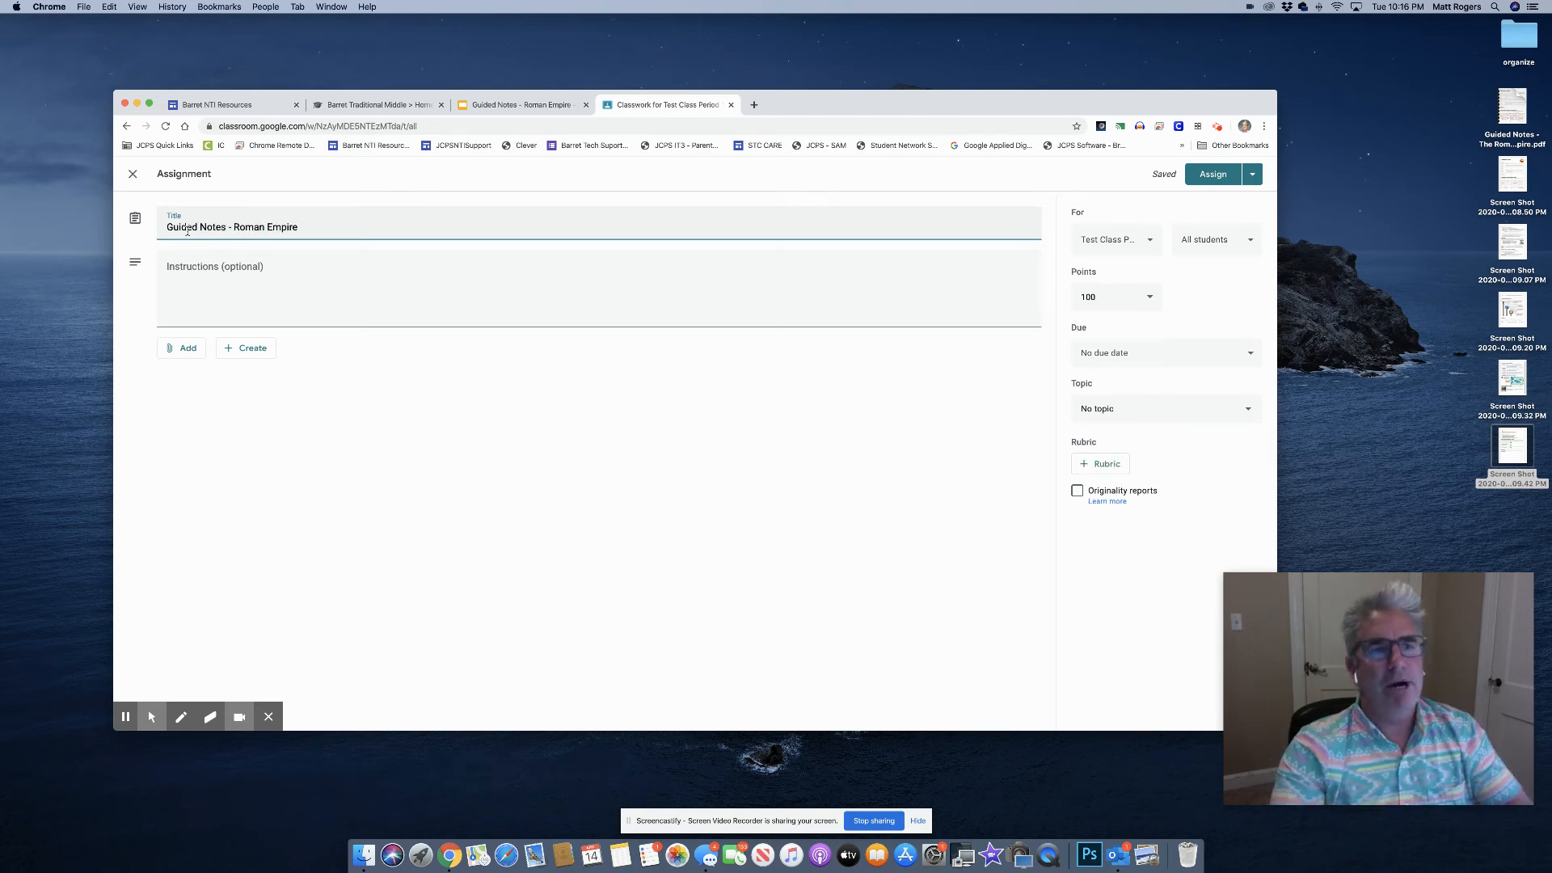
Enter the assignment instructions "students will need to click Insert + Text Box in order to answer the questions."
click(209, 274)
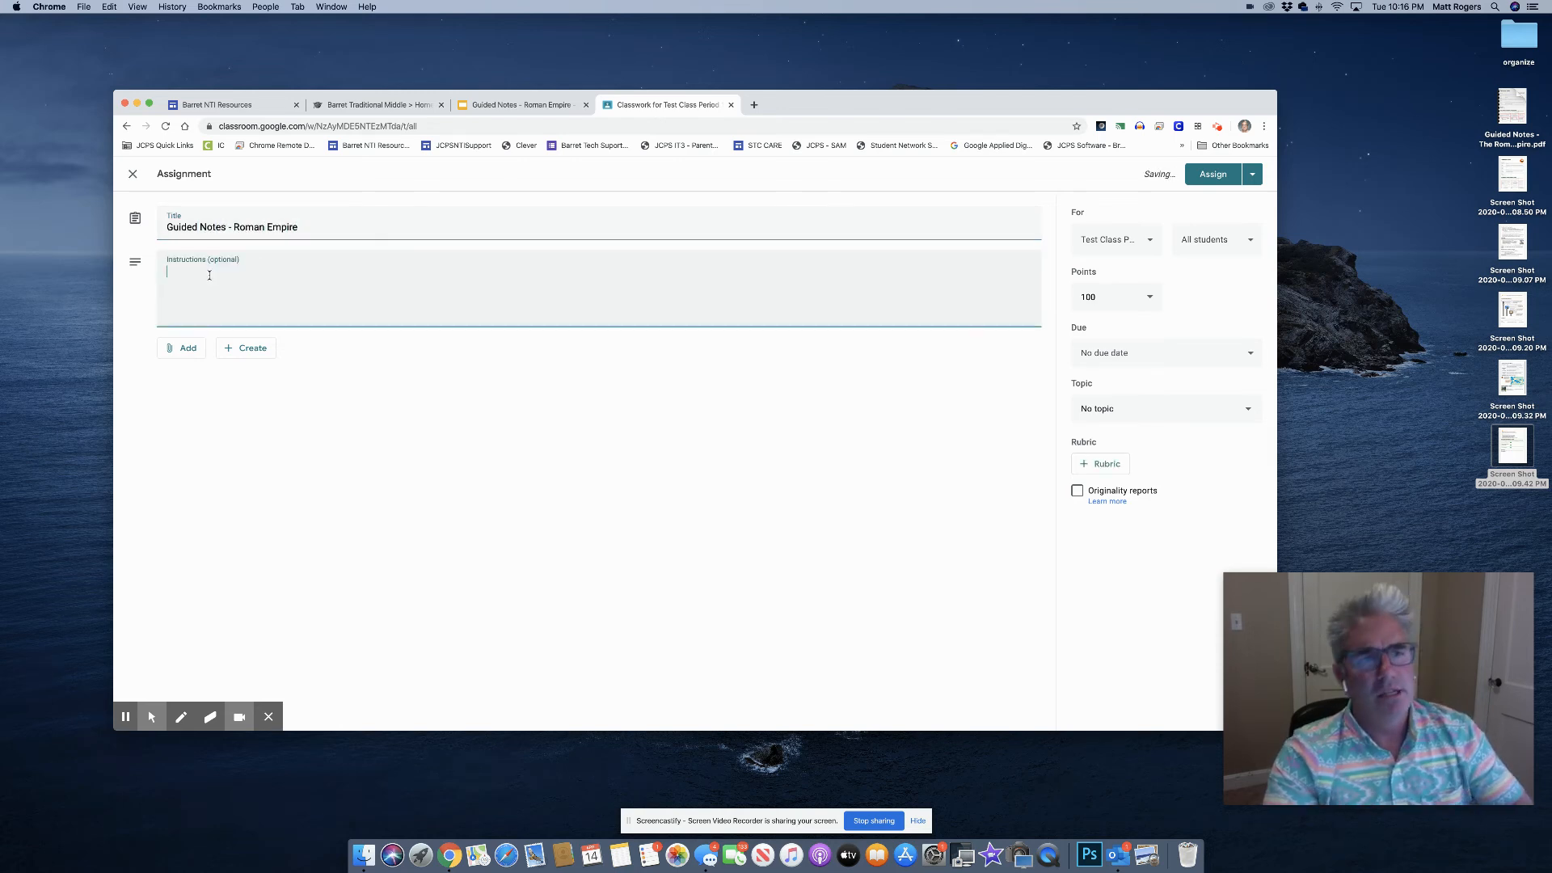
text(students w)
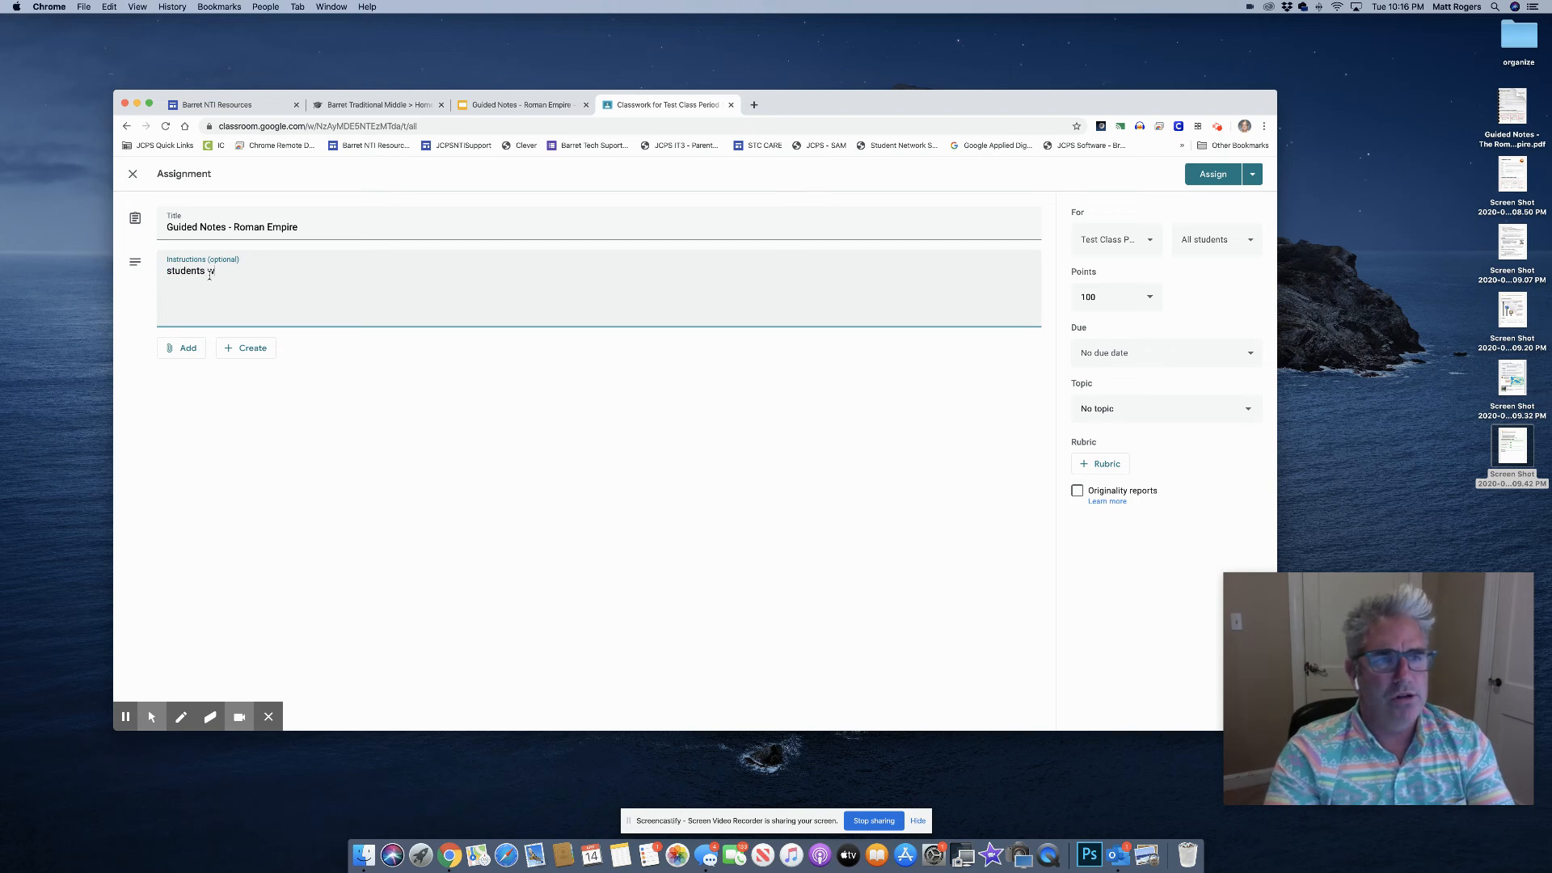
text(ill need to clic)
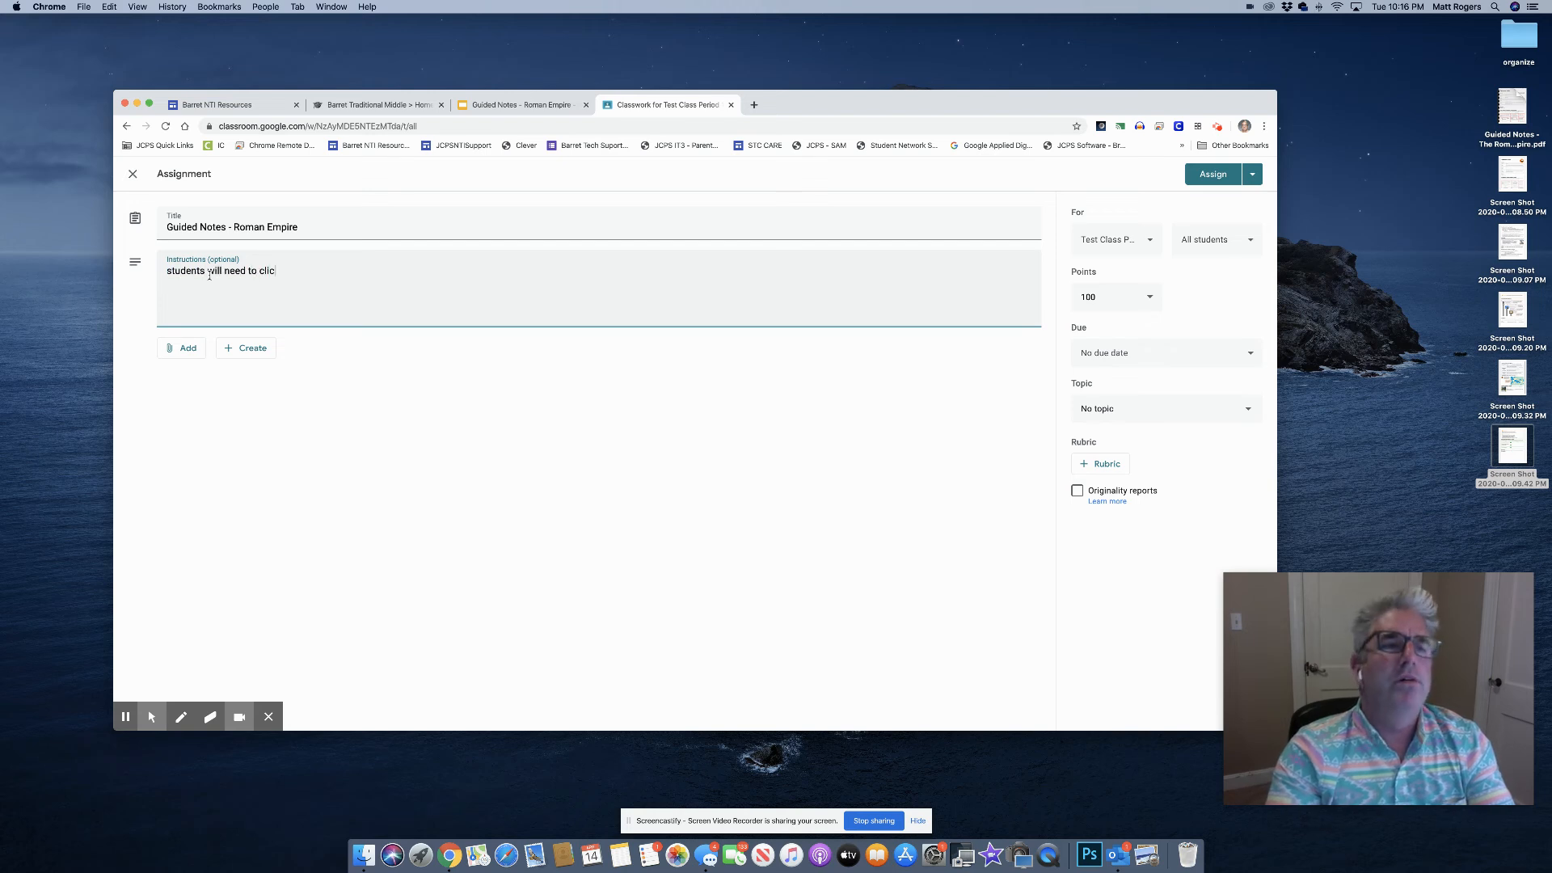
text(lic)
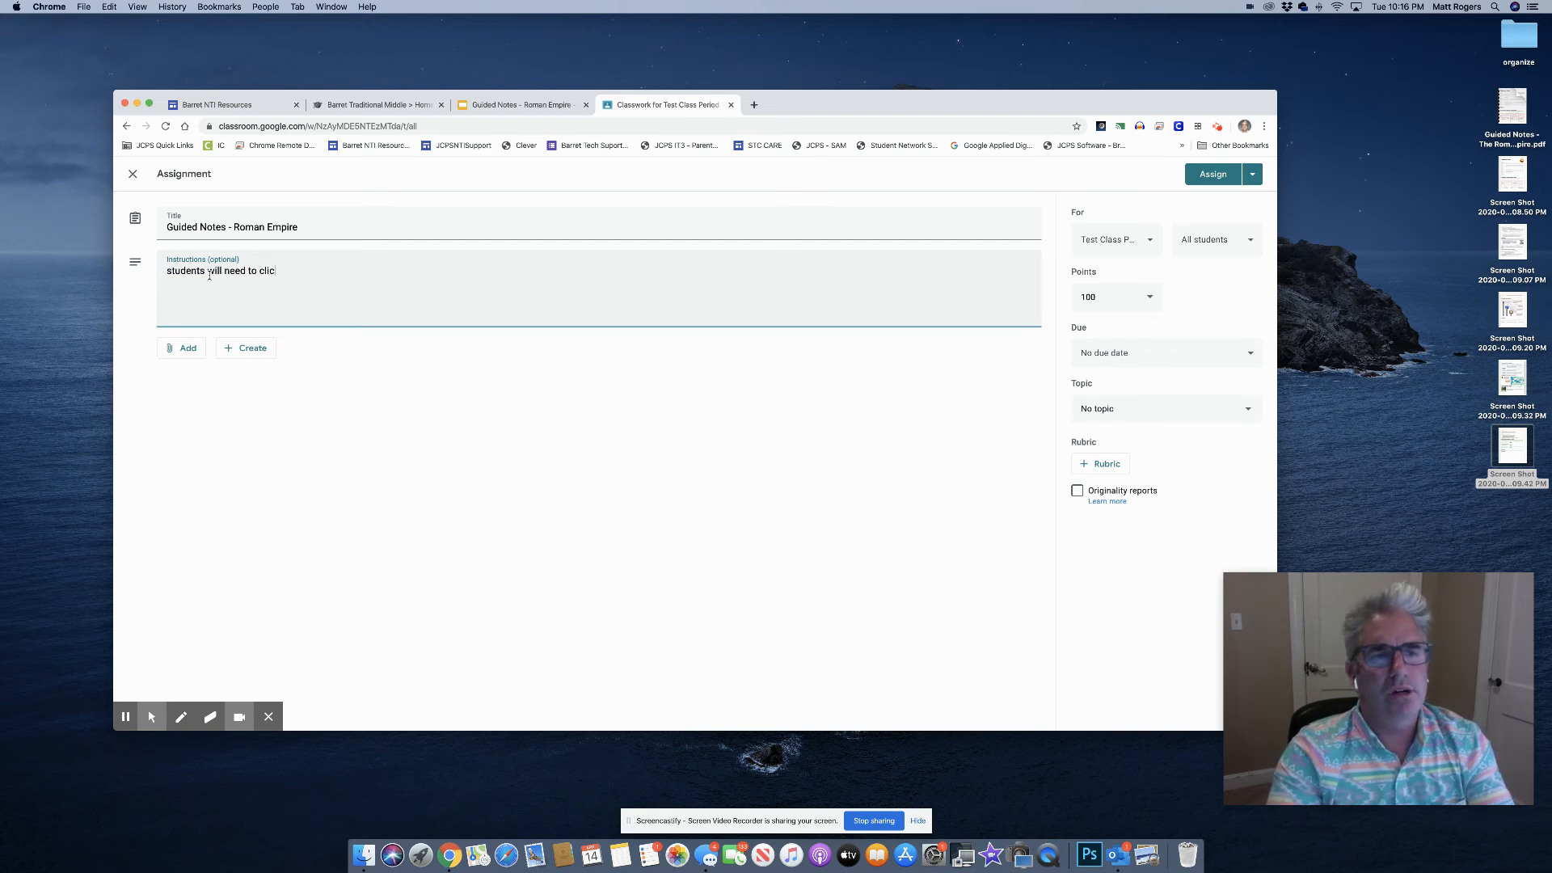
text(k Insert)
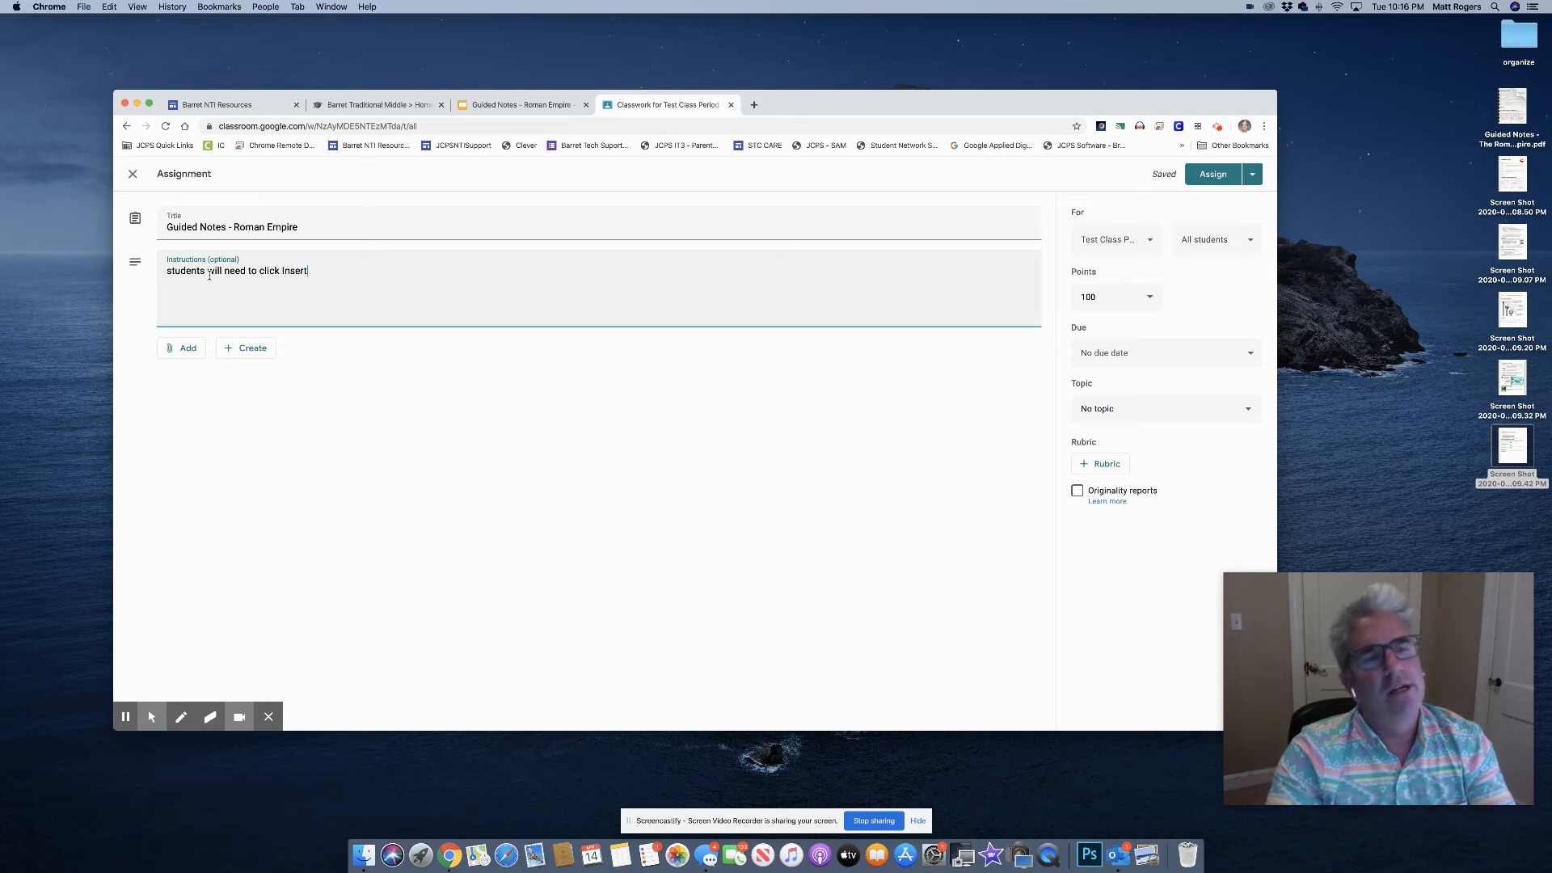
text( + )
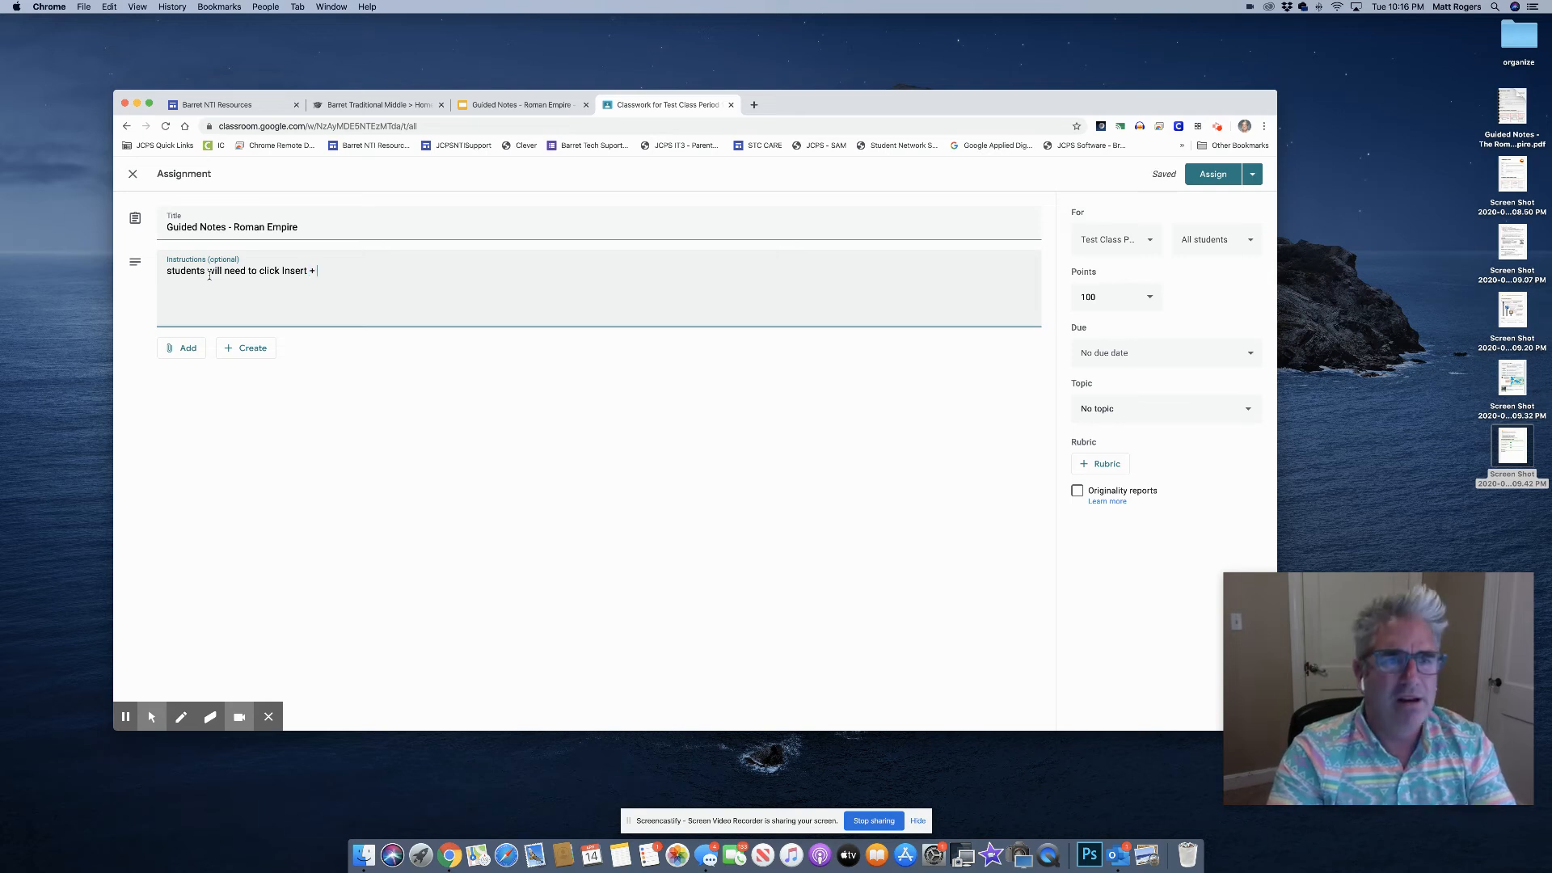
text(Text Box)
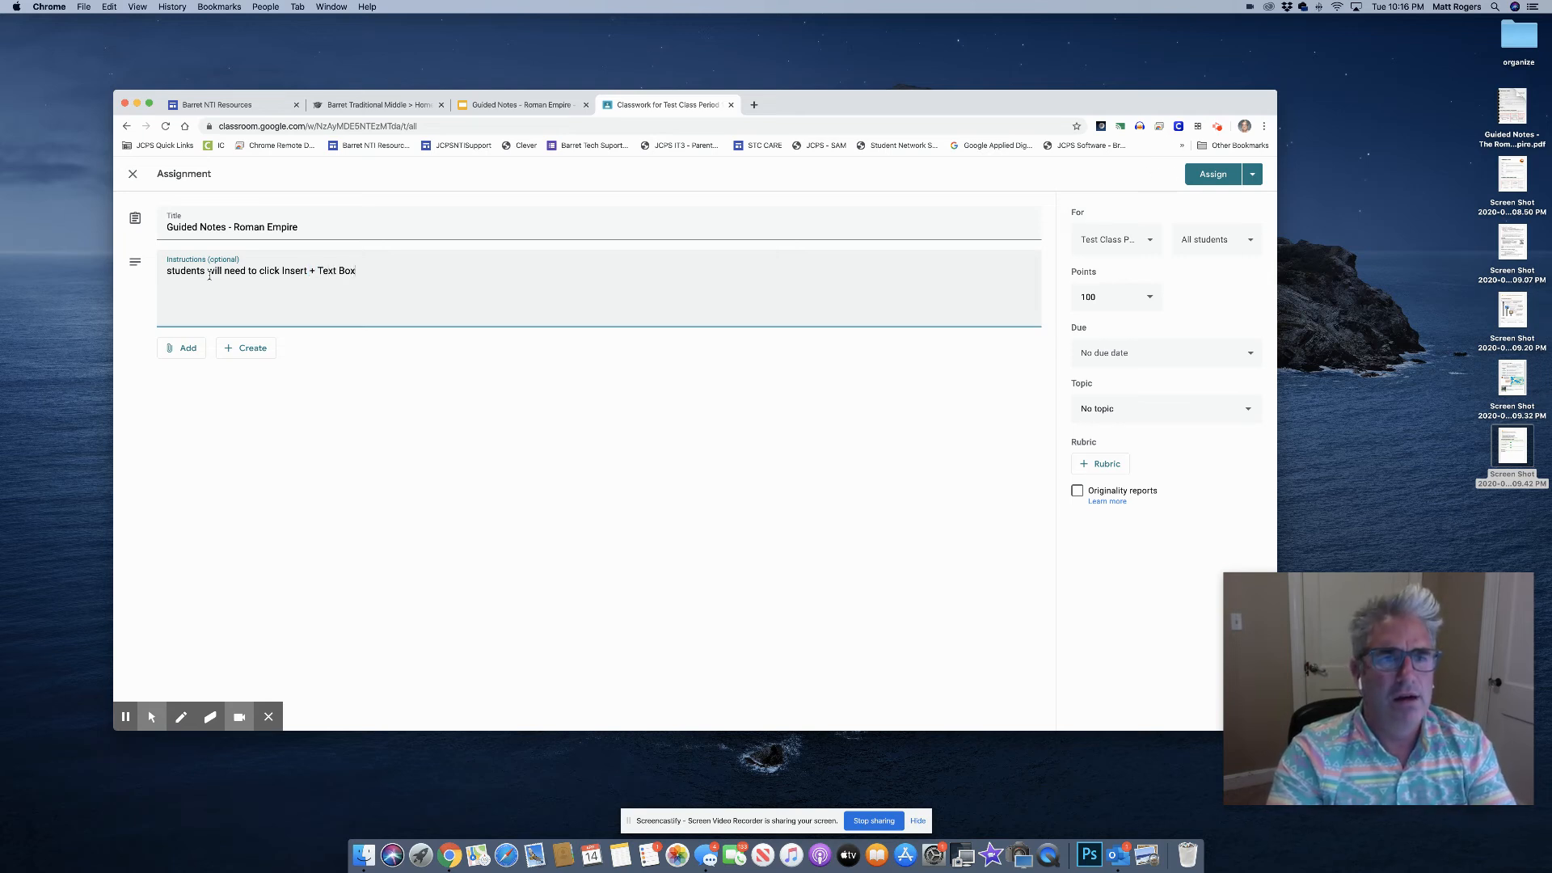
text( in order to a)
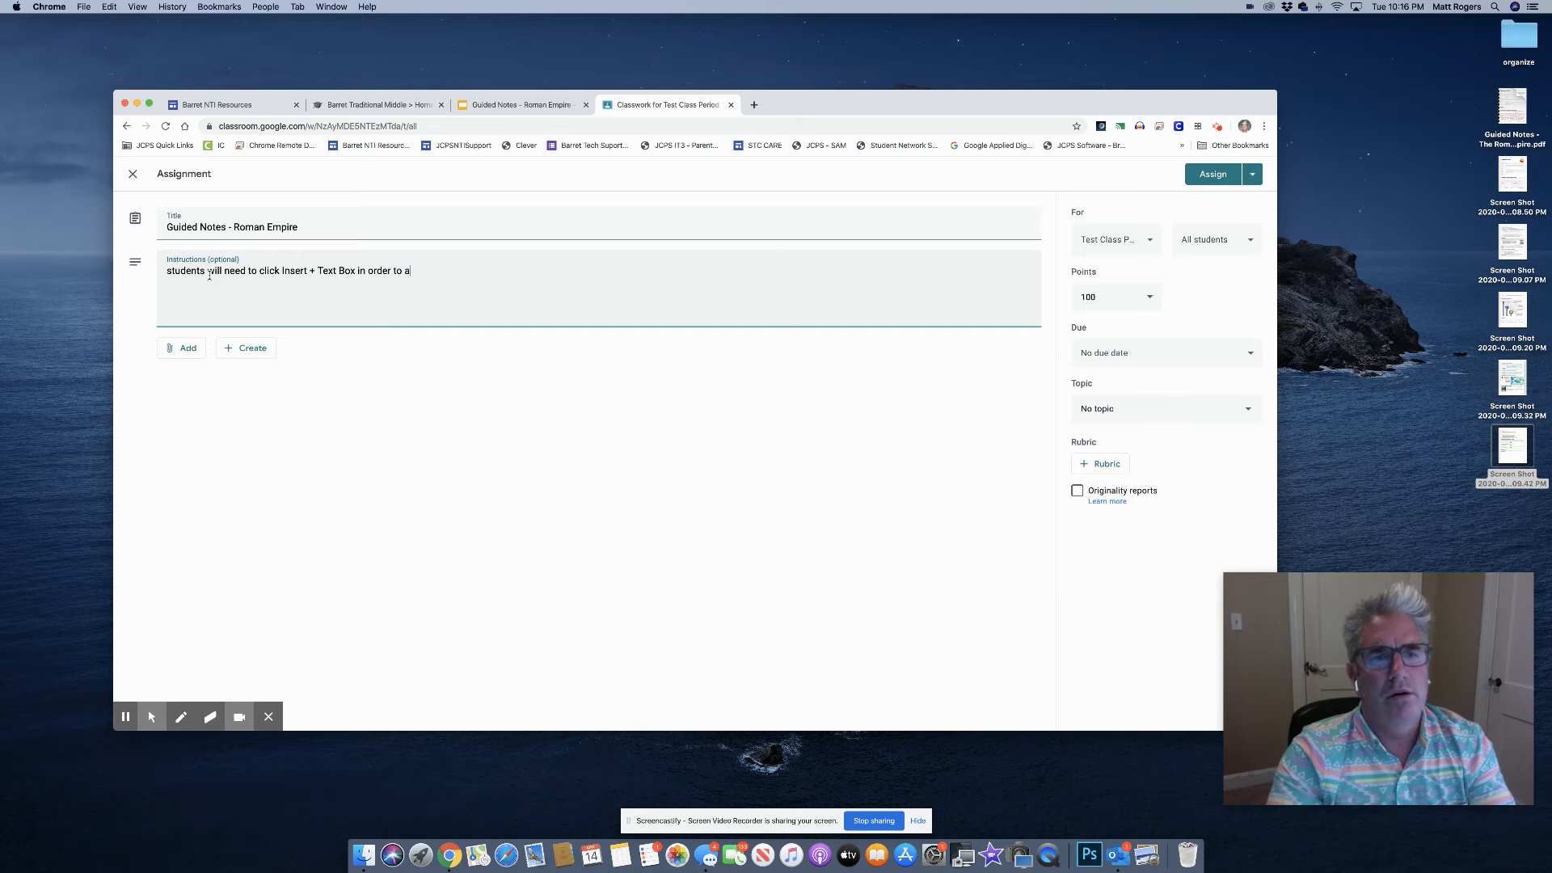
text(nswer the quetsions)
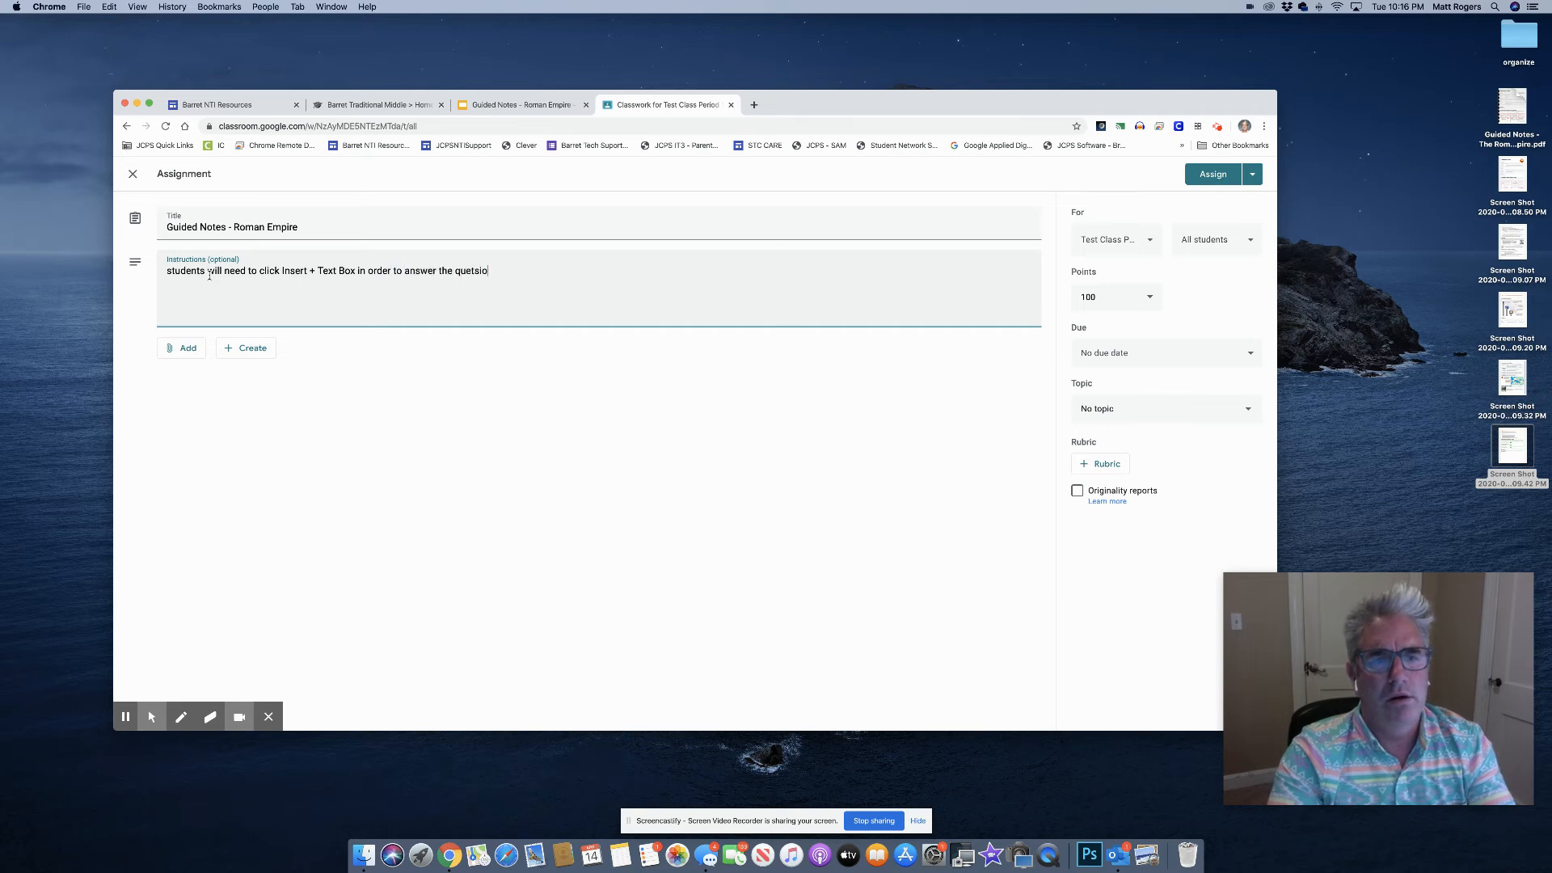
key(BackSpace)
key(BackSpace)
key(BackSpace)
text(tions.)
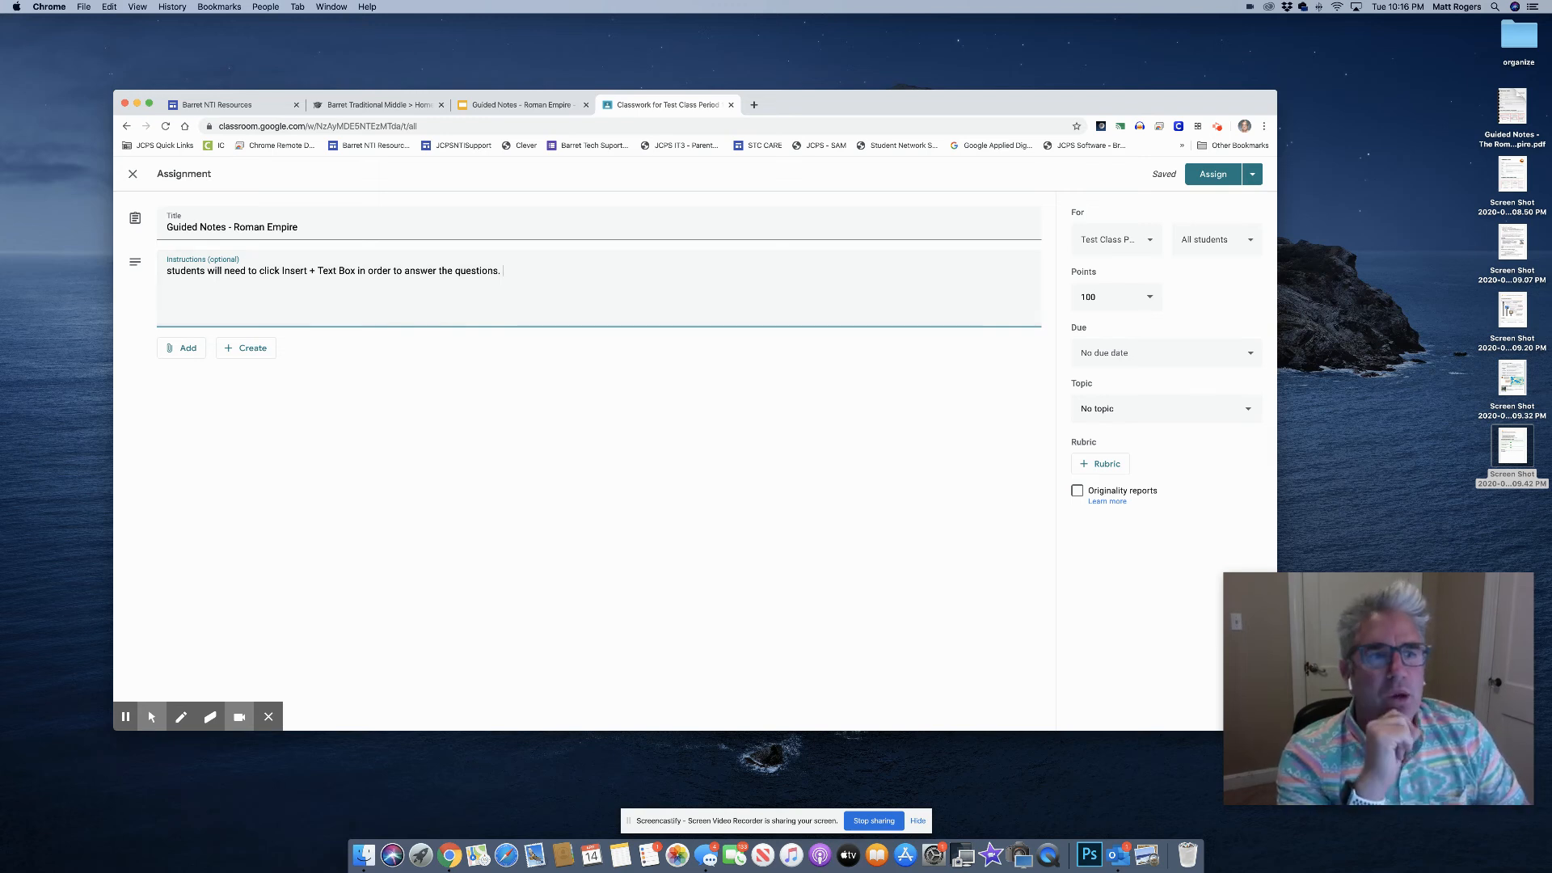
Attach the Guided Notes - Roman Empire presentation from Google Drive and set it to make a copy for each student
click(187, 348)
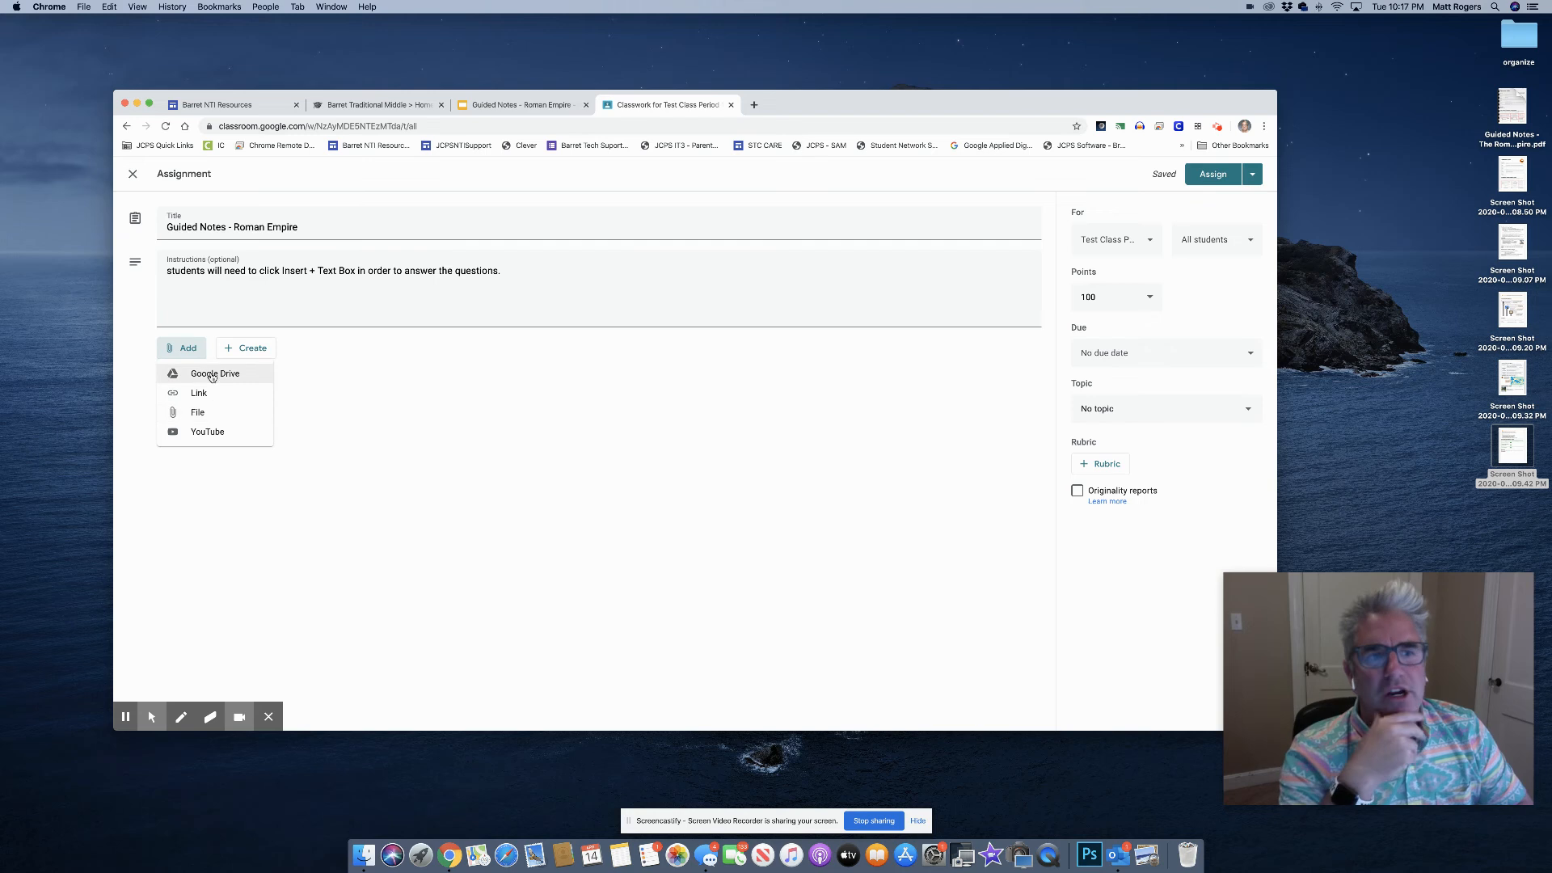
click(208, 375)
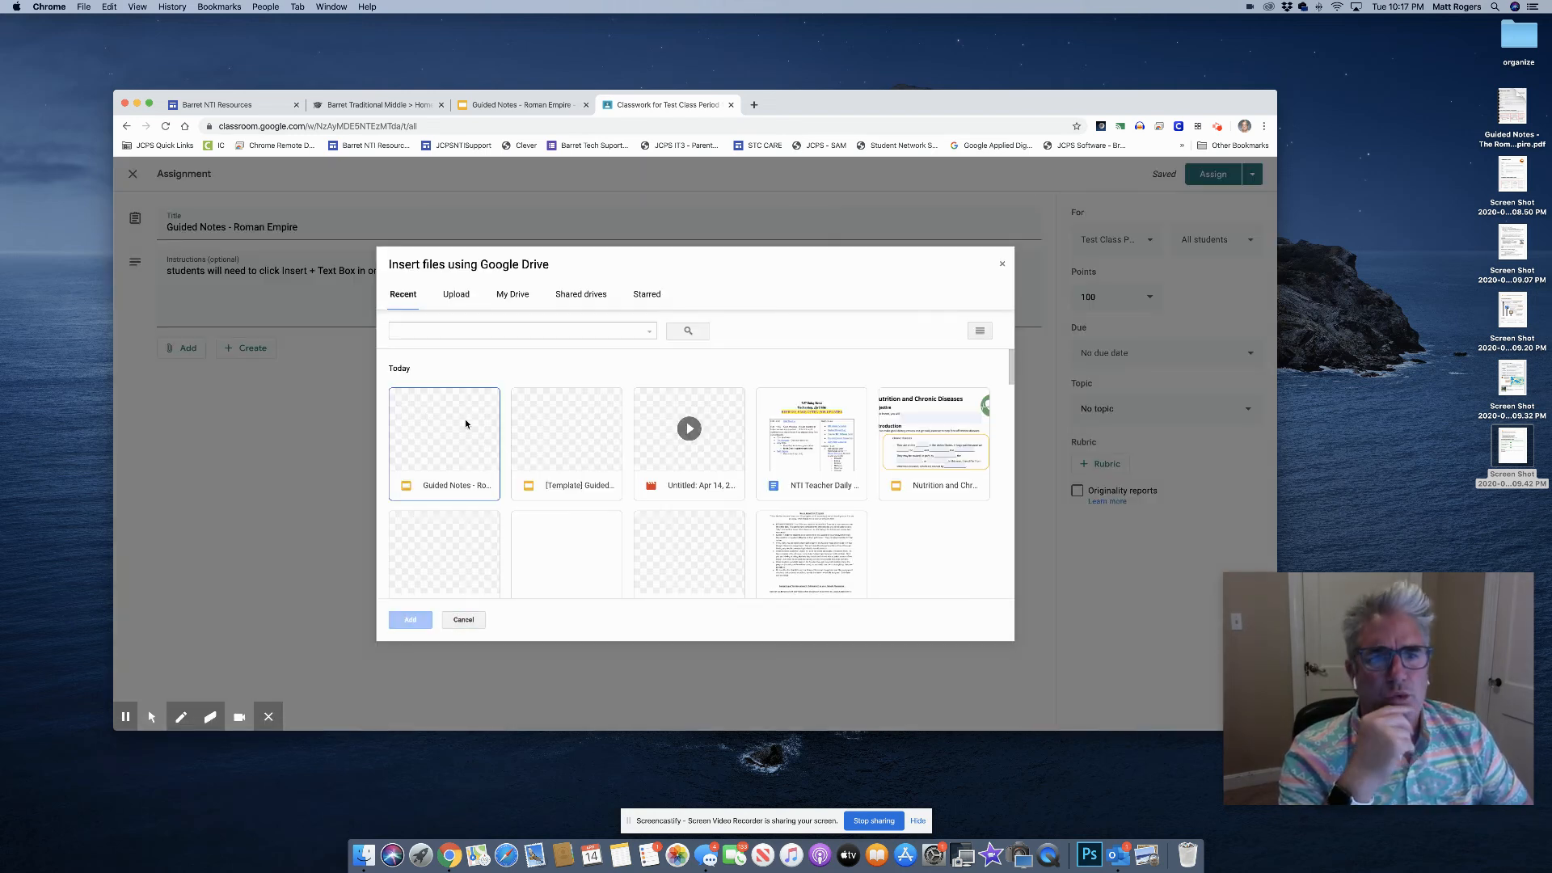
double_click(430, 444)
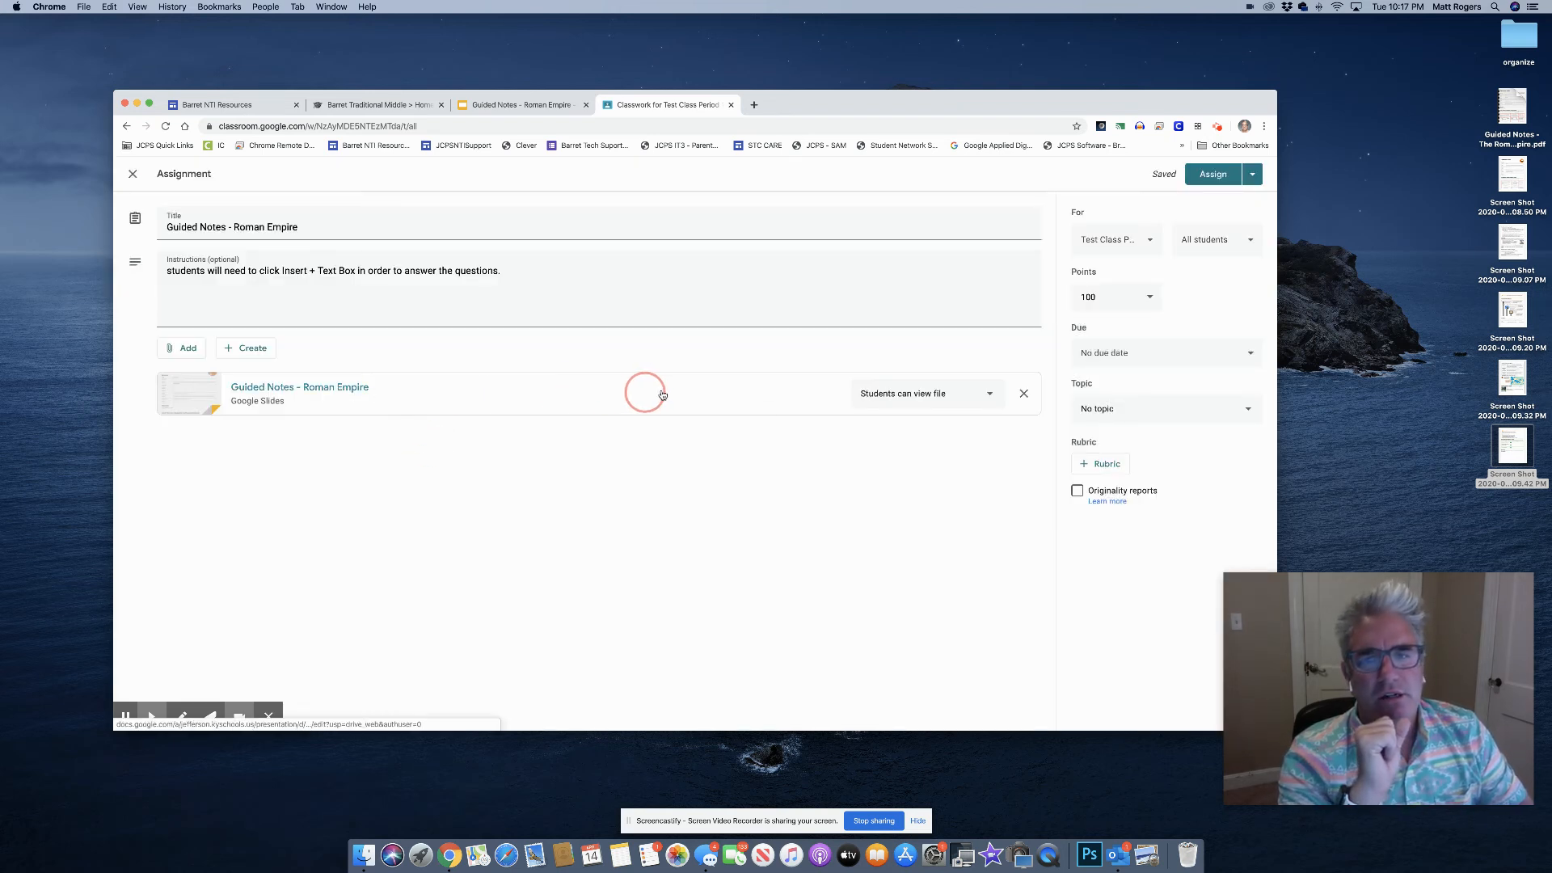
click(992, 396)
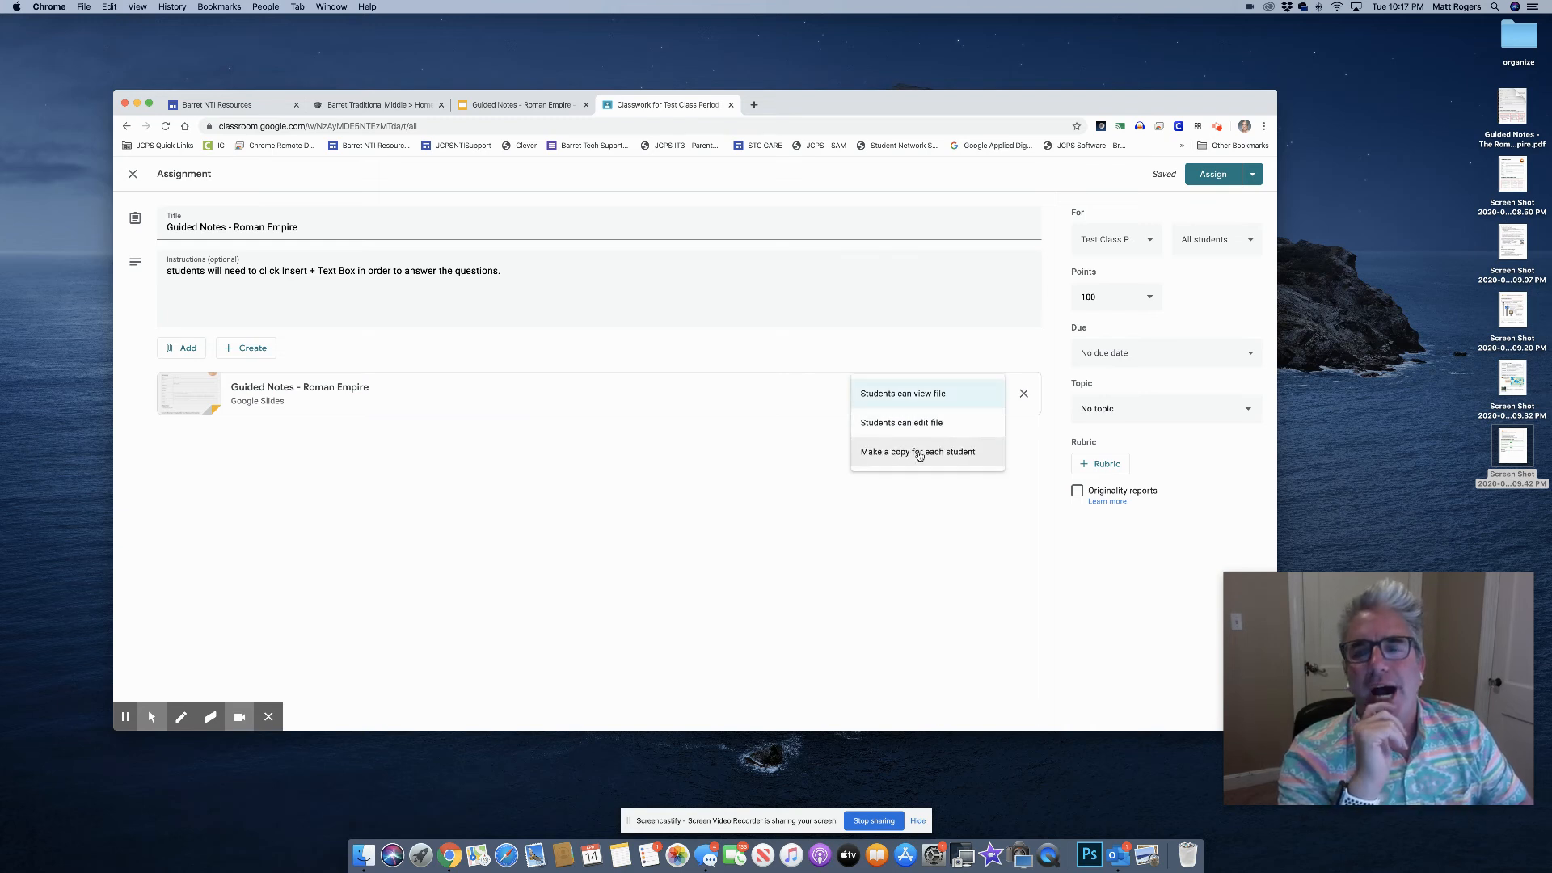
click(919, 452)
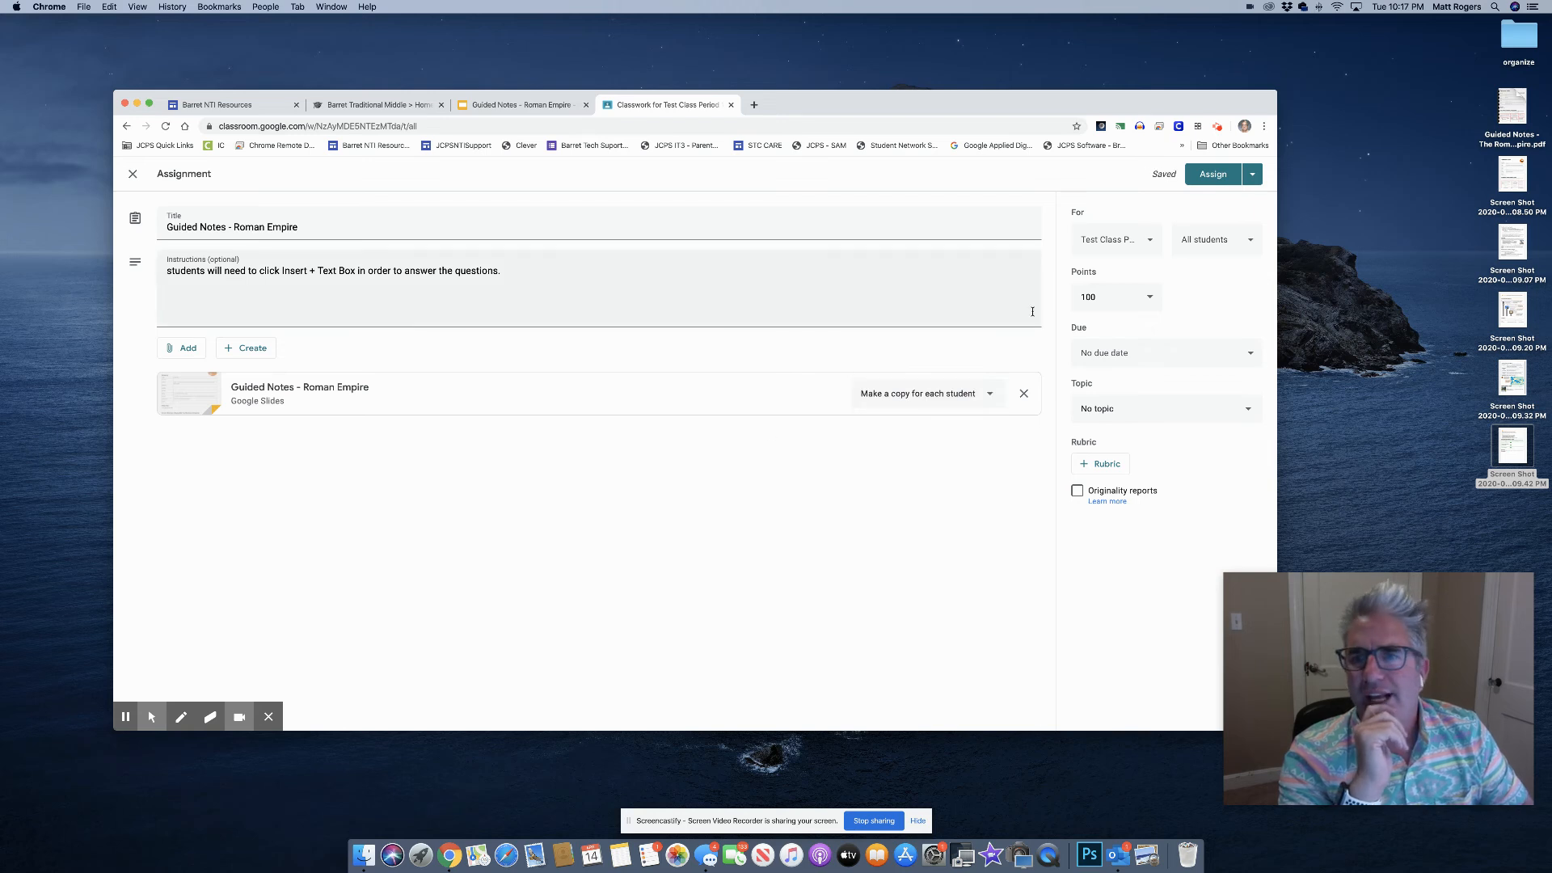
Review the classes available for the assignment, keep only Test Class Period 1, and assign it
click(1149, 245)
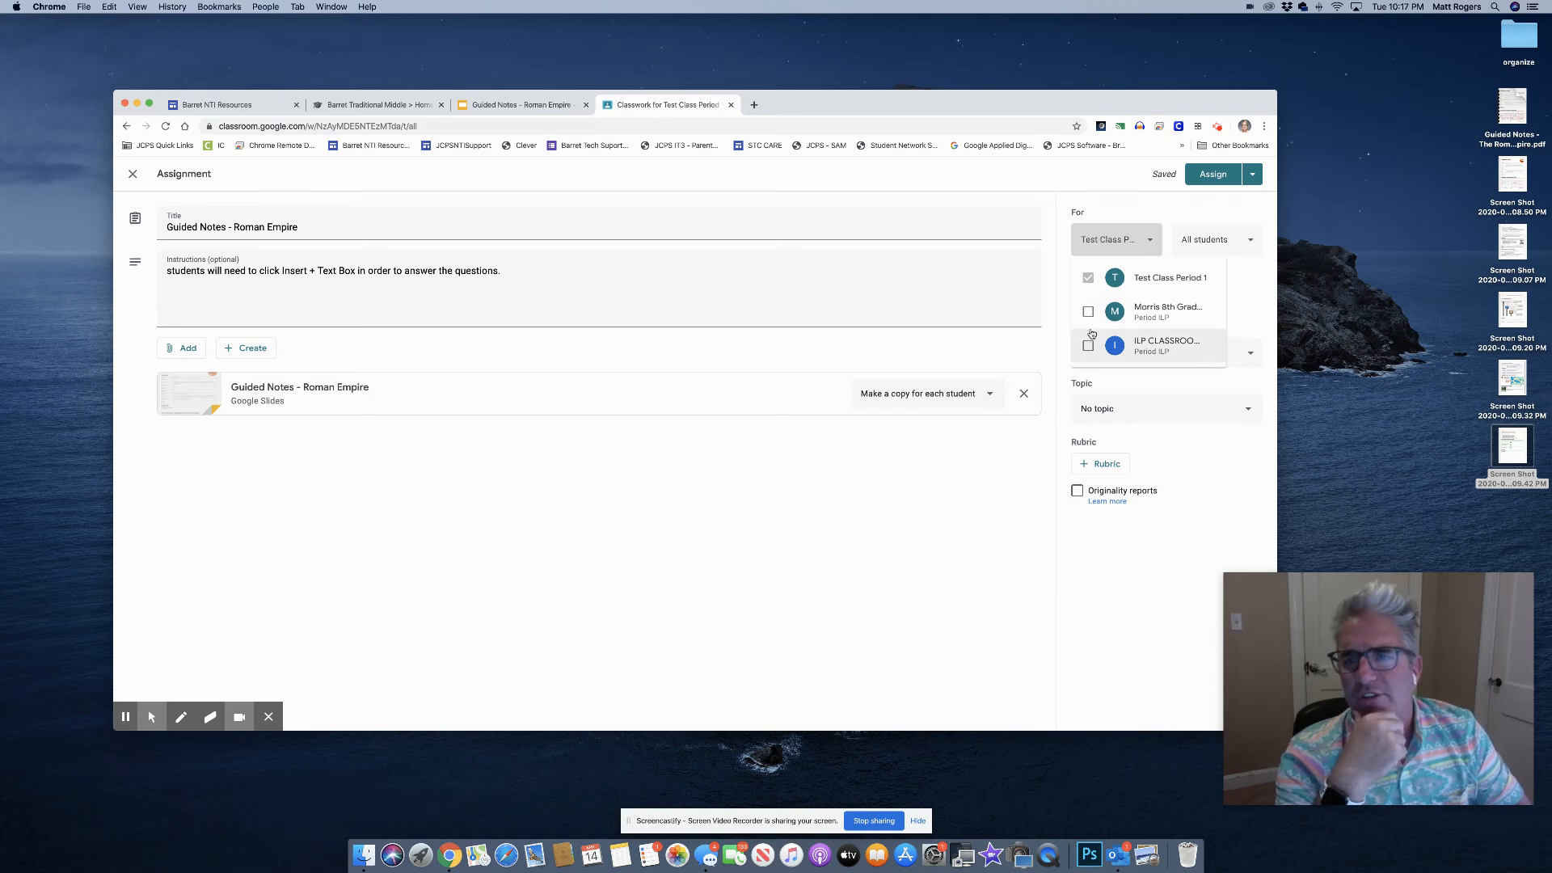
click(1131, 209)
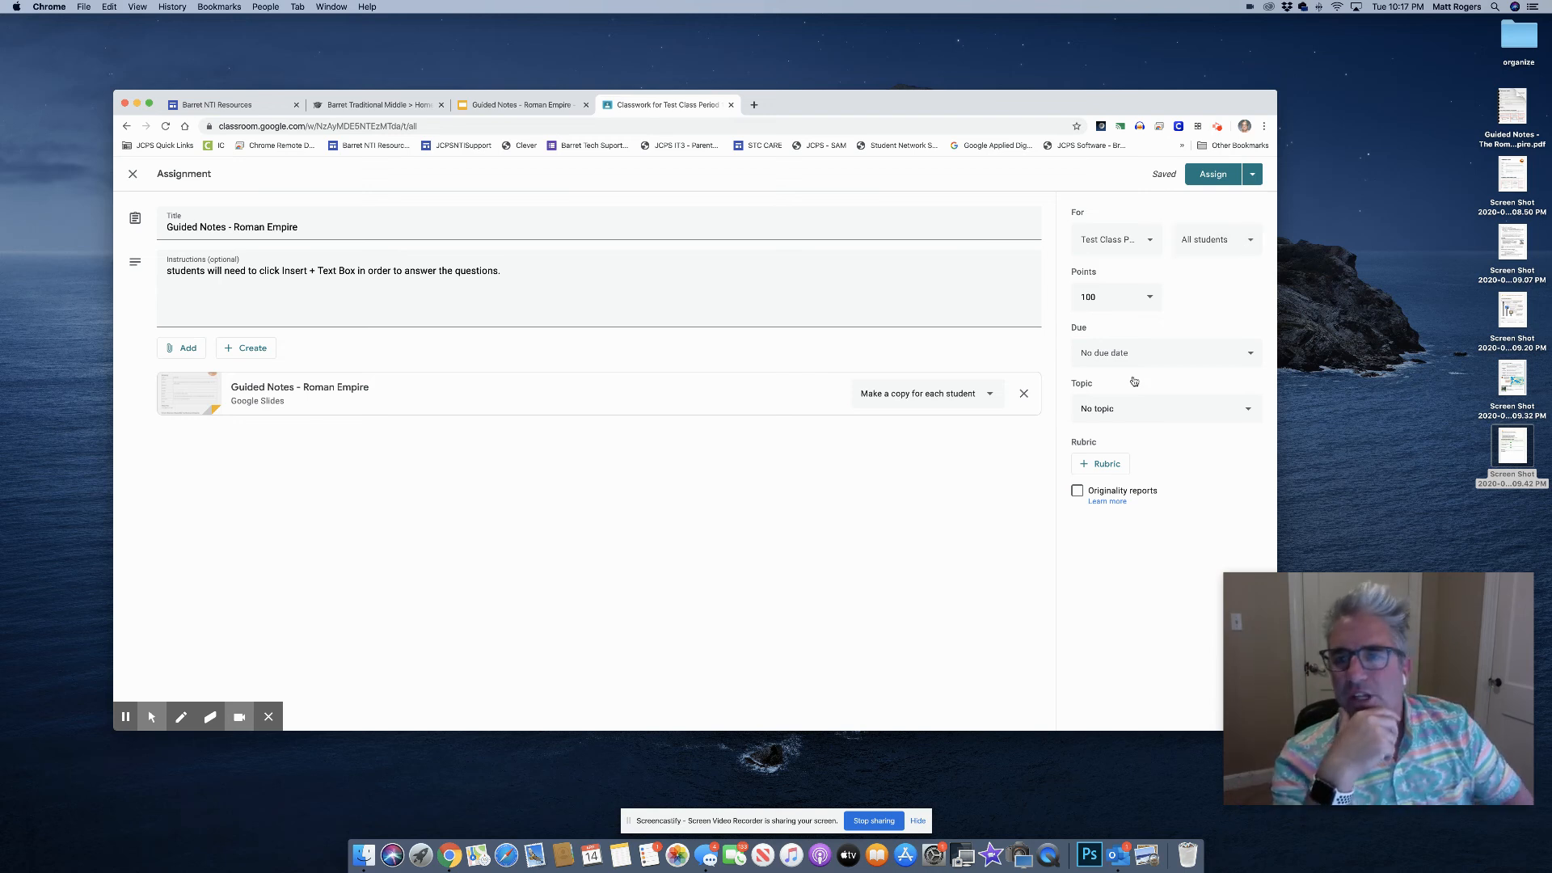
click(1210, 175)
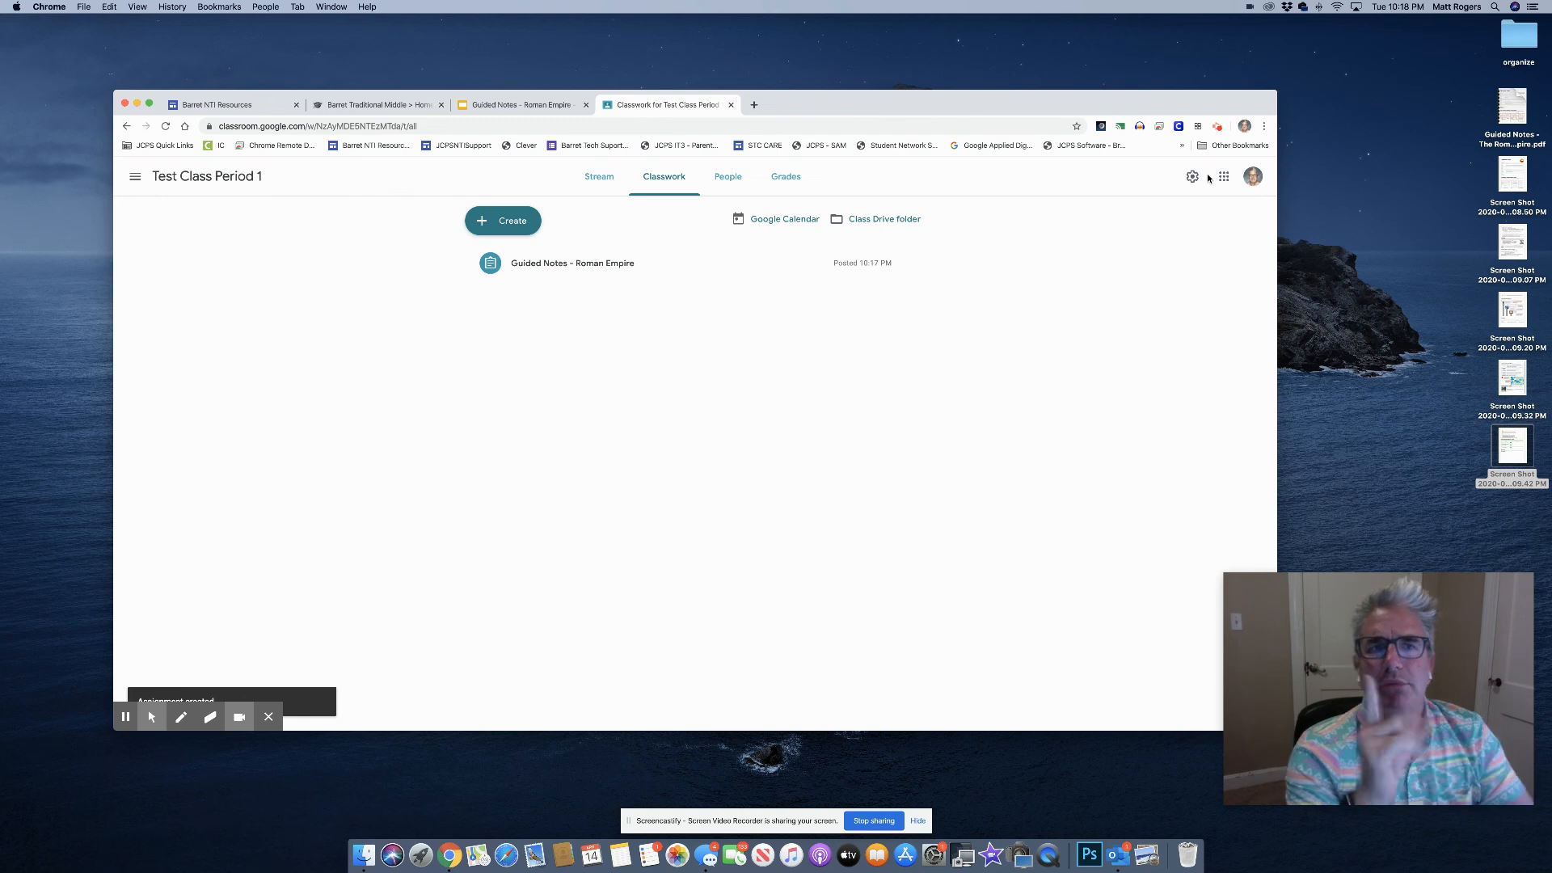
Switch to the student's incognito Google Classroom window and open the classwork of Test Class Period 1
click(138, 105)
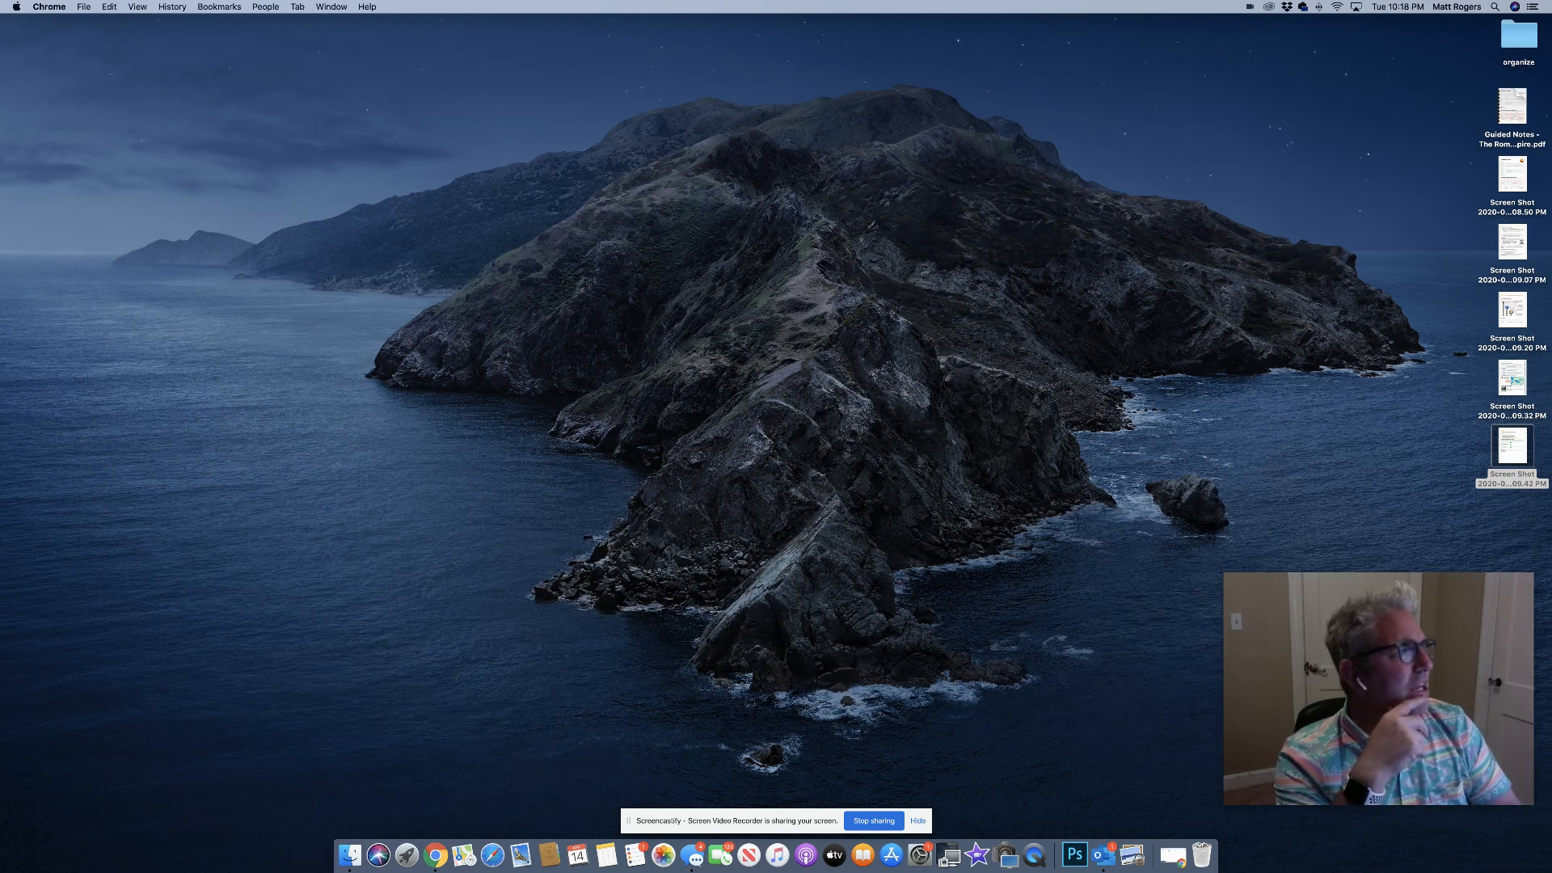
drag(0, 118, 425, 77)
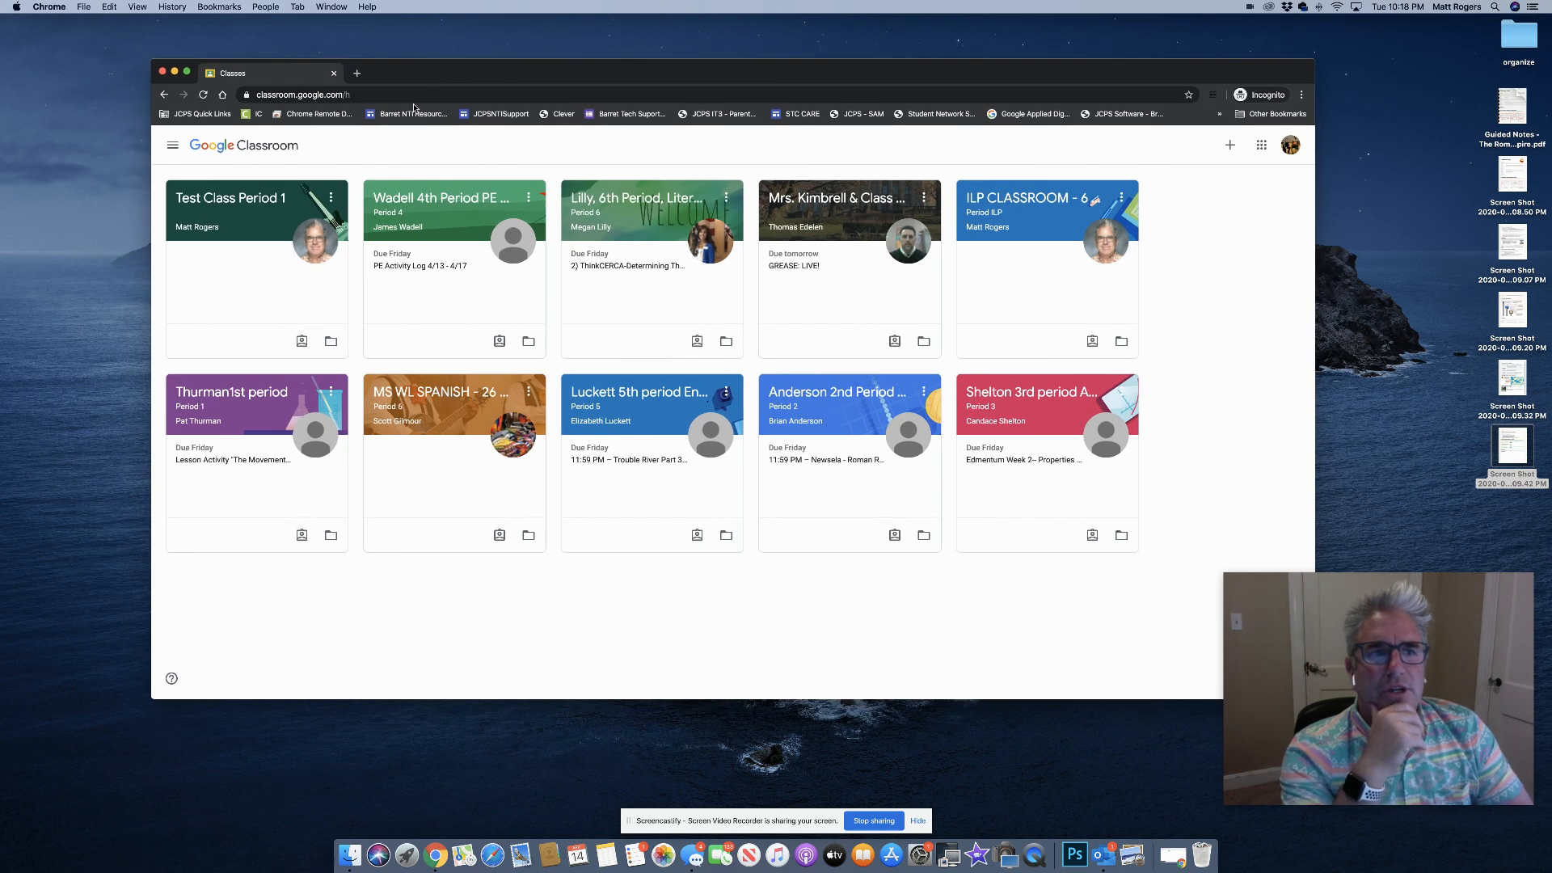
click(217, 201)
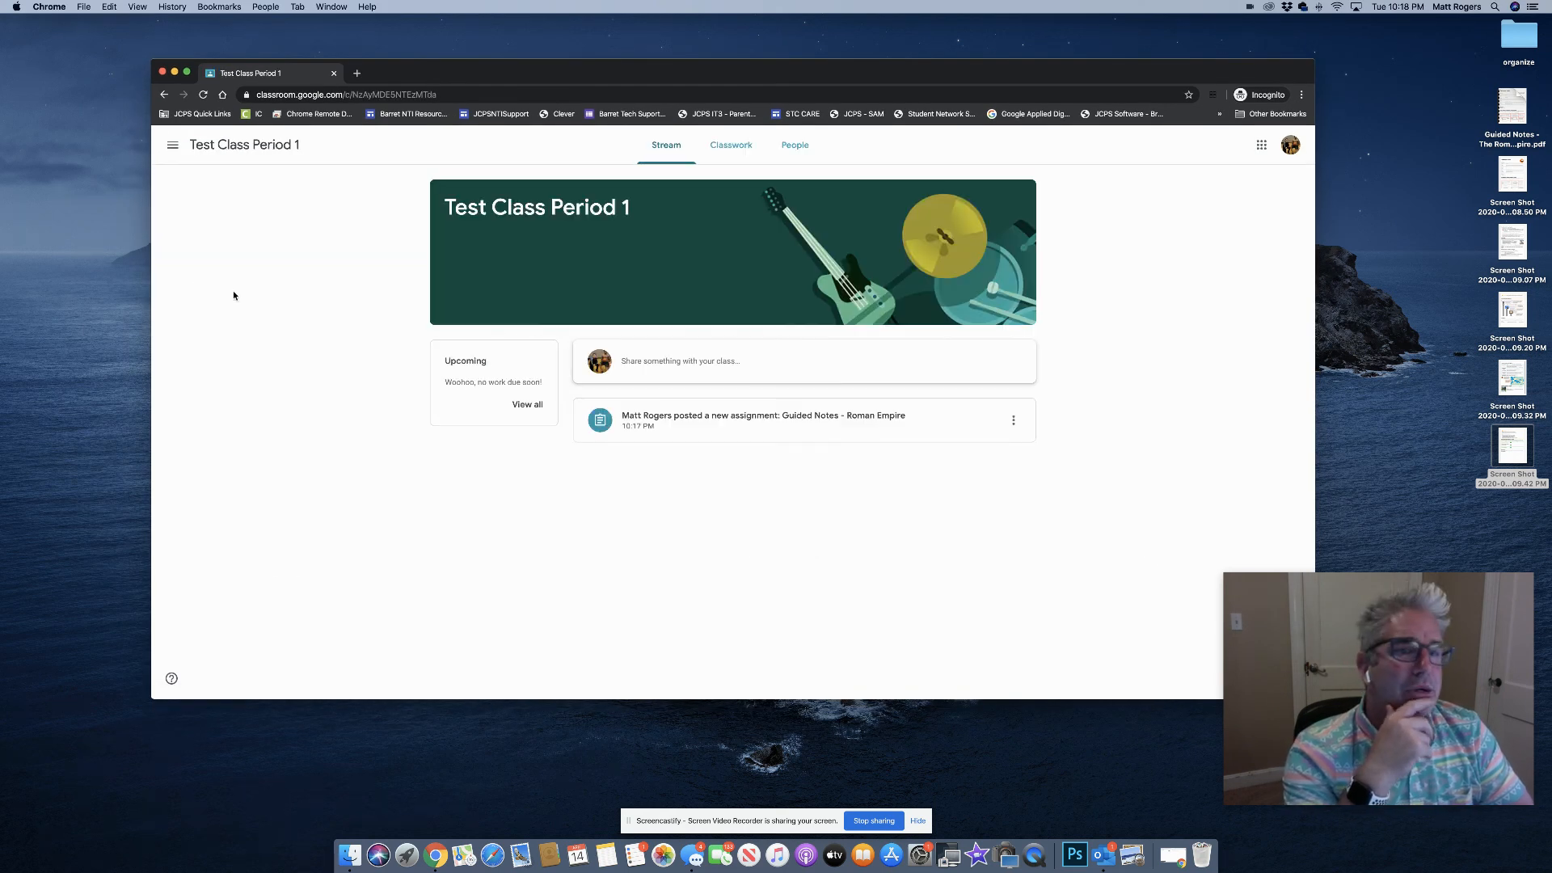
click(172, 146)
click(210, 150)
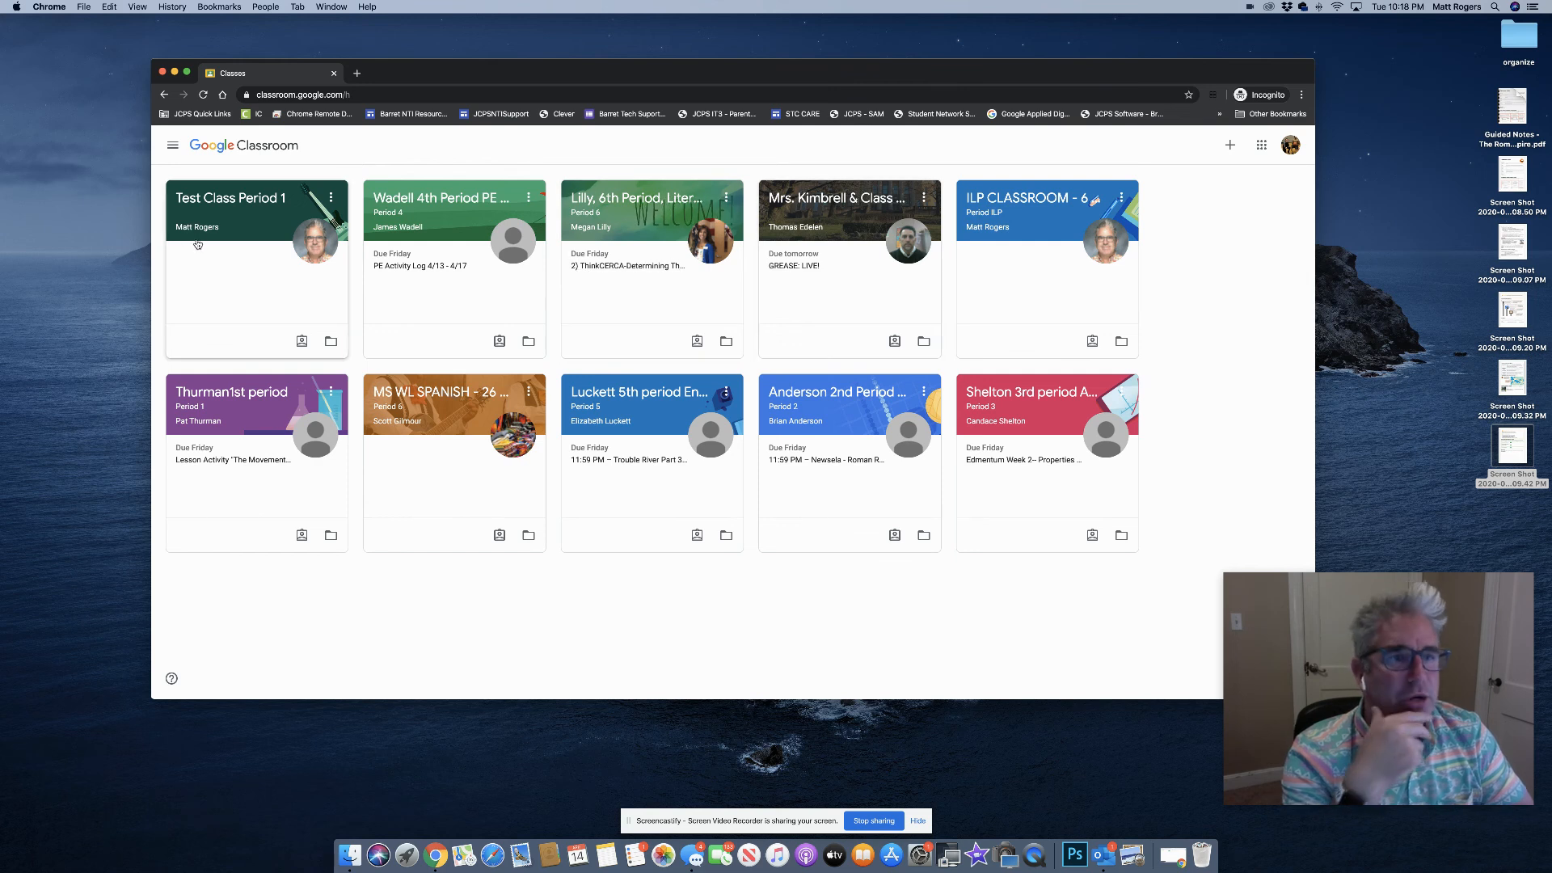
click(210, 202)
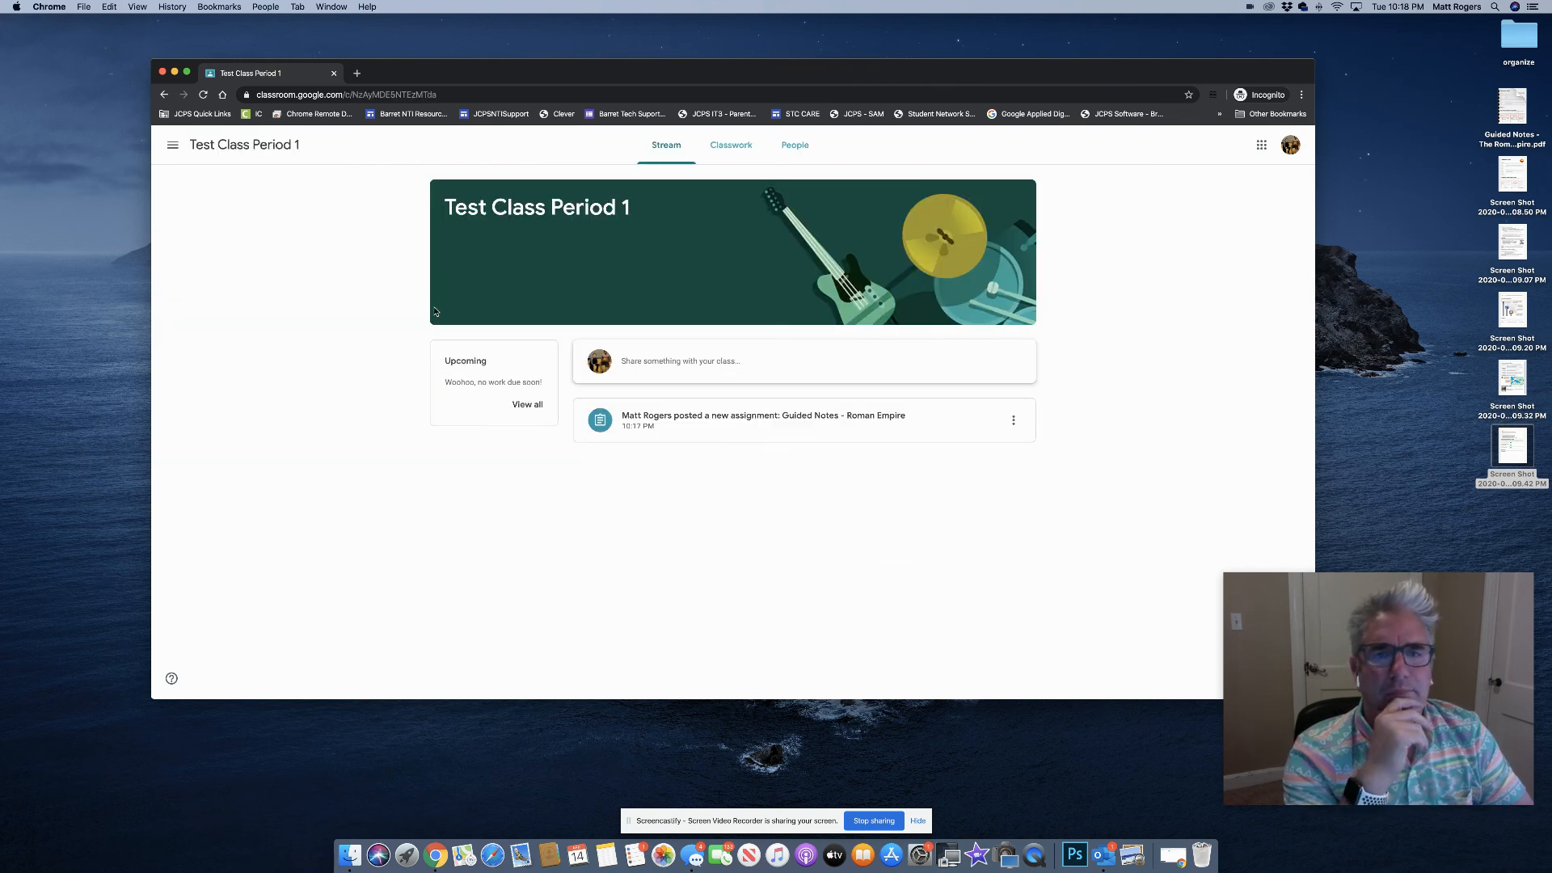
click(732, 147)
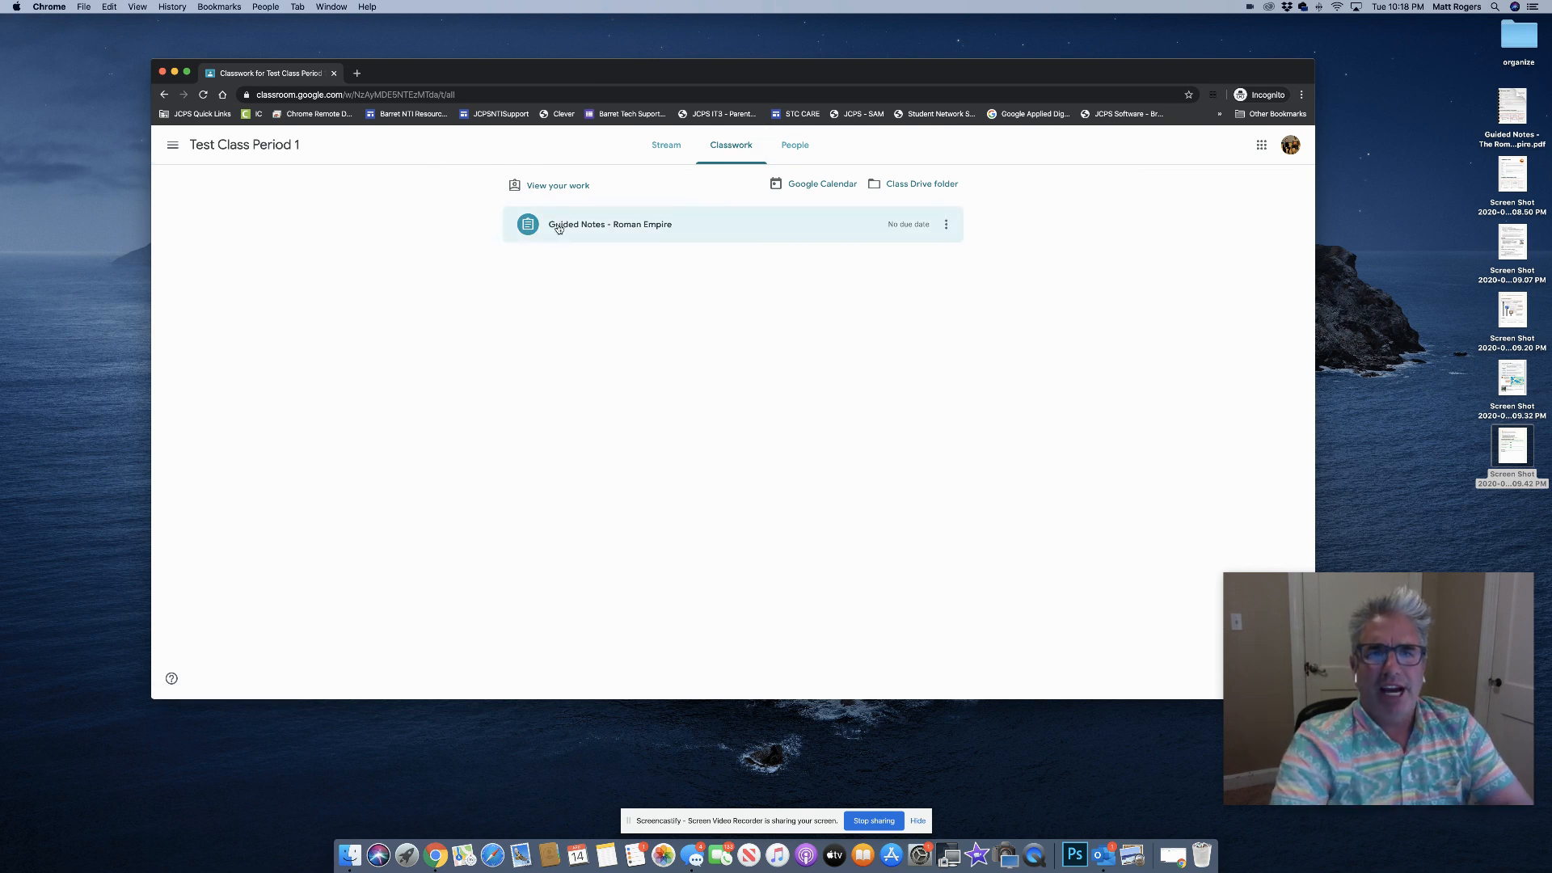
Open the Guided Notes - Roman Empire assignment and the student's own Google Slides copy attached to it
click(615, 226)
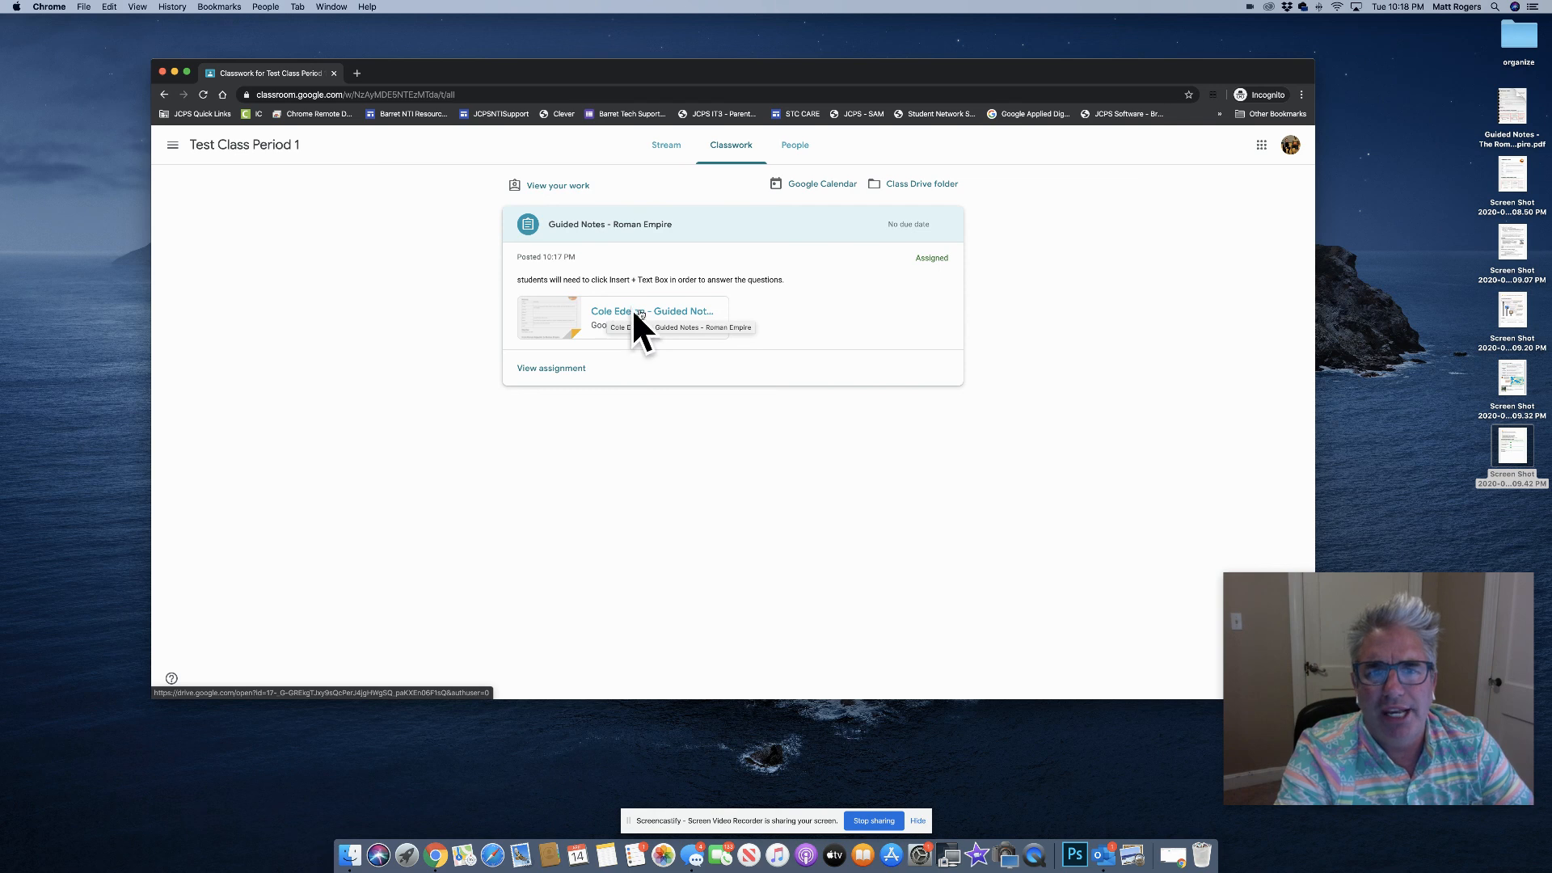
click(542, 371)
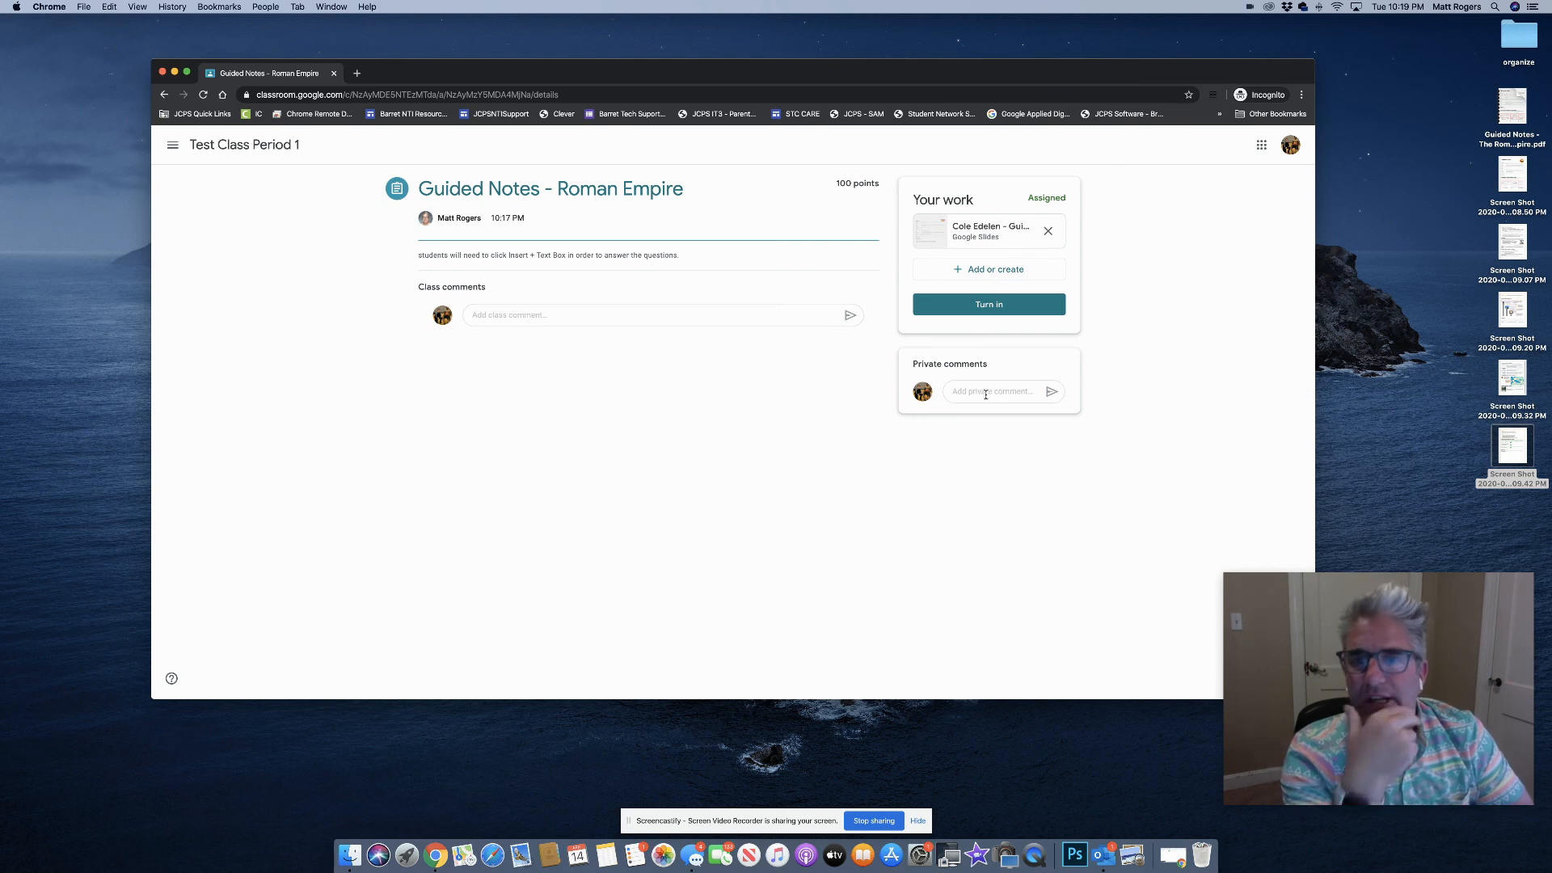
click(976, 233)
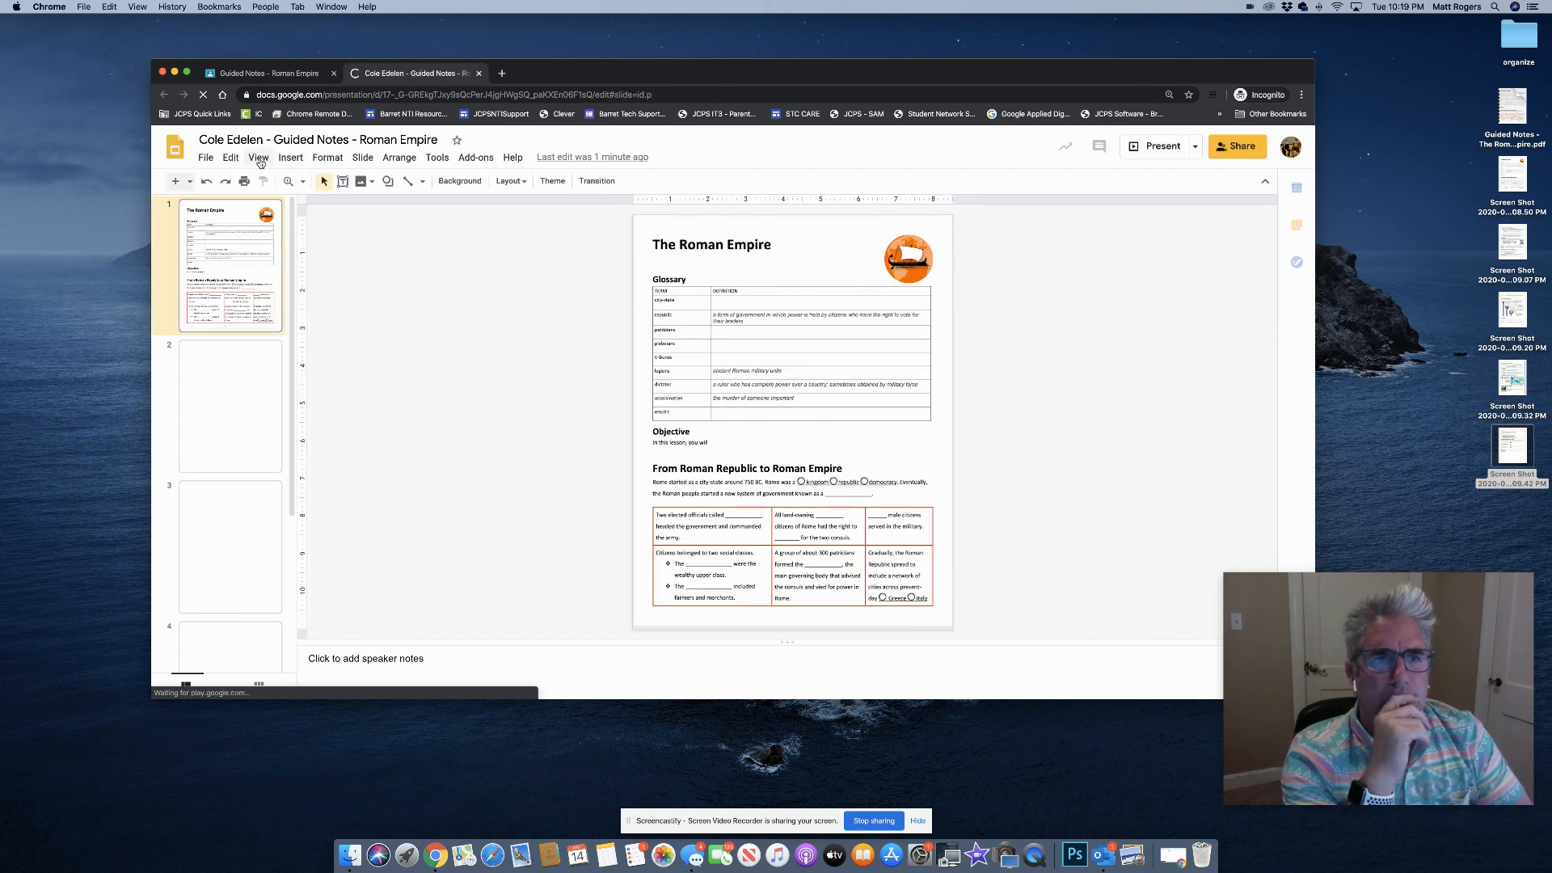
Add a text box reading "Answer here" in the definition cell for plebeians in the first slide's glossary table
click(258, 158)
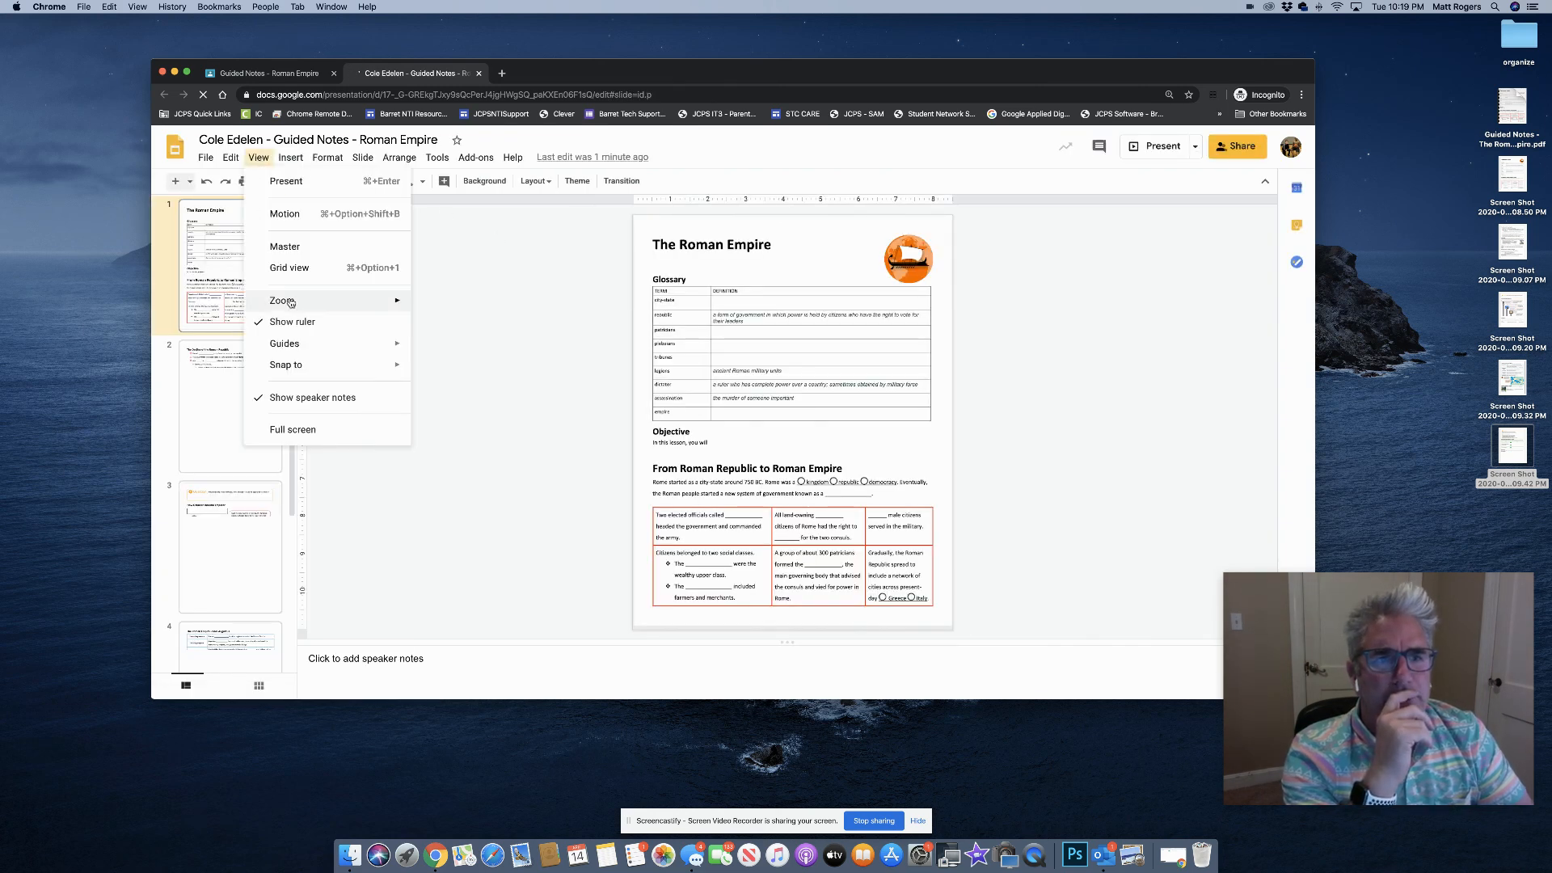
mouse_move(361, 305)
click(443, 347)
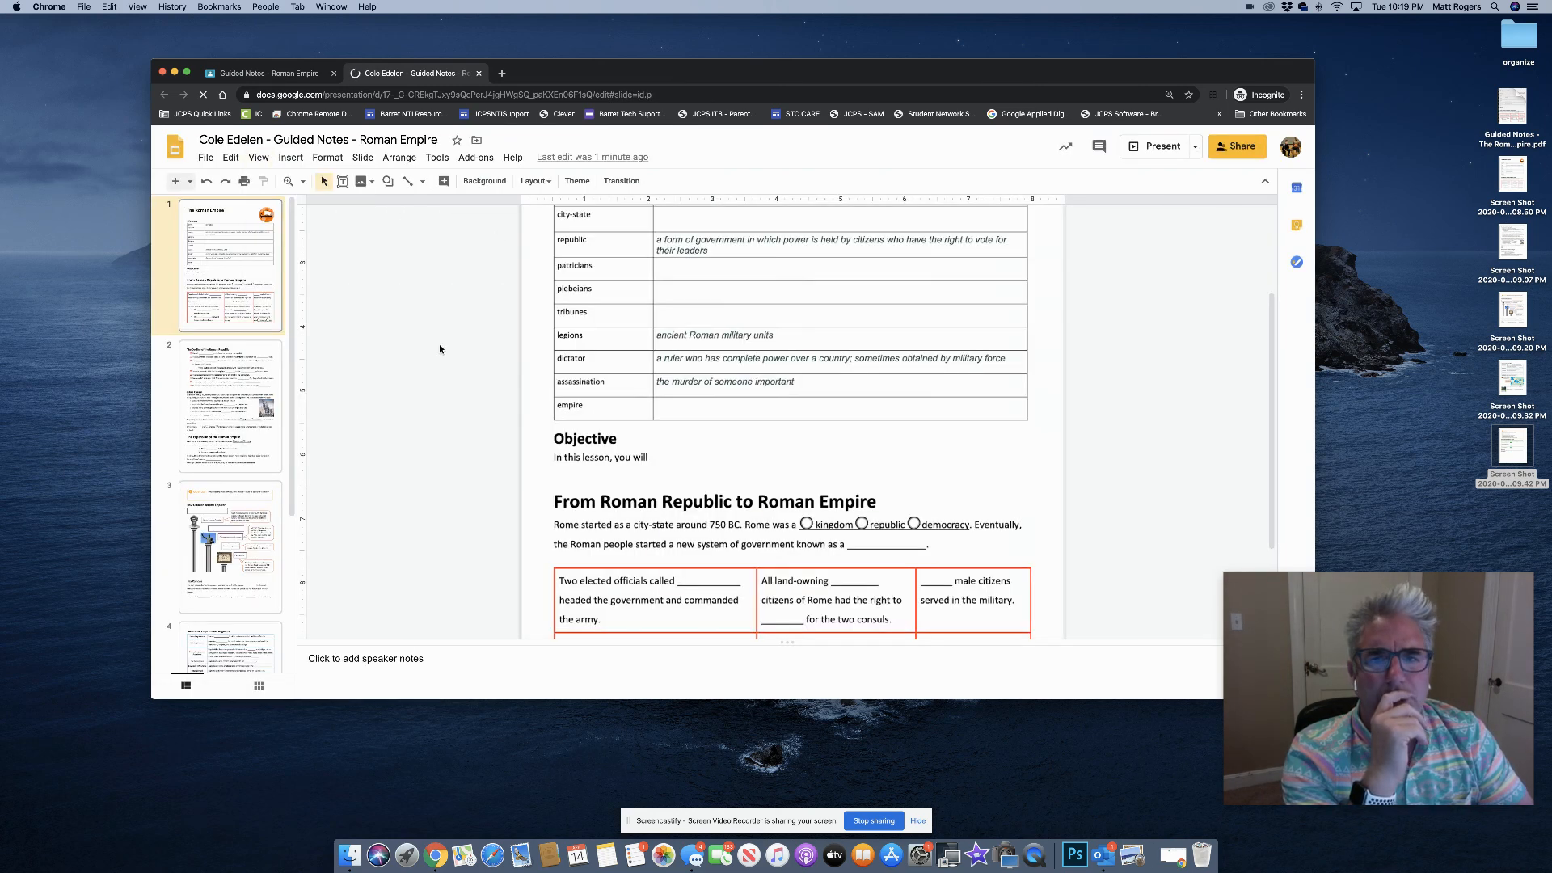
click(343, 181)
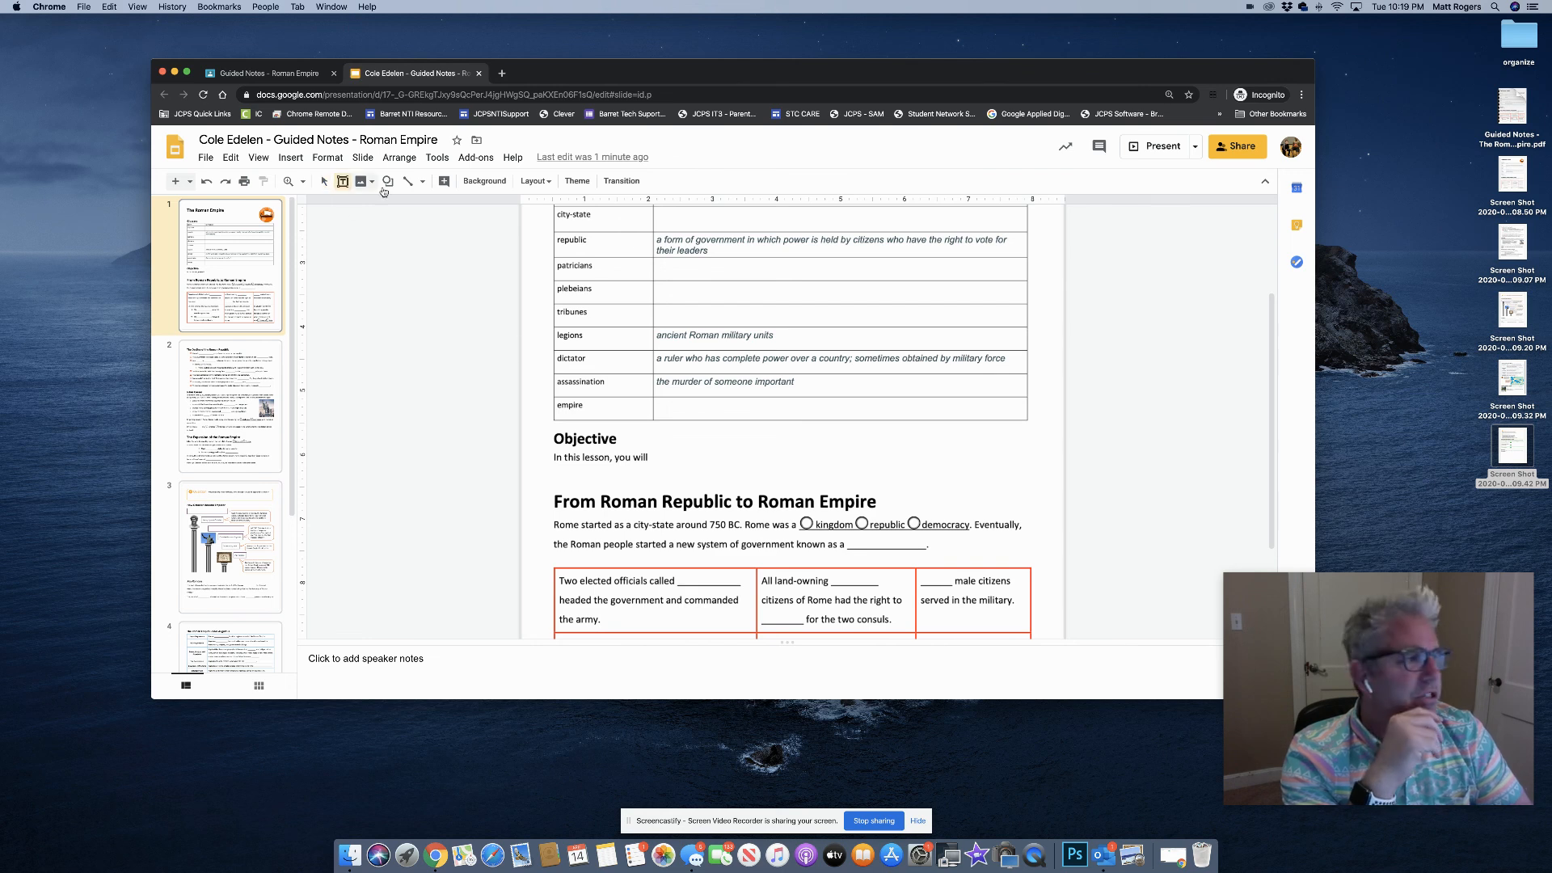
drag(659, 282, 872, 299)
text(Answer here)
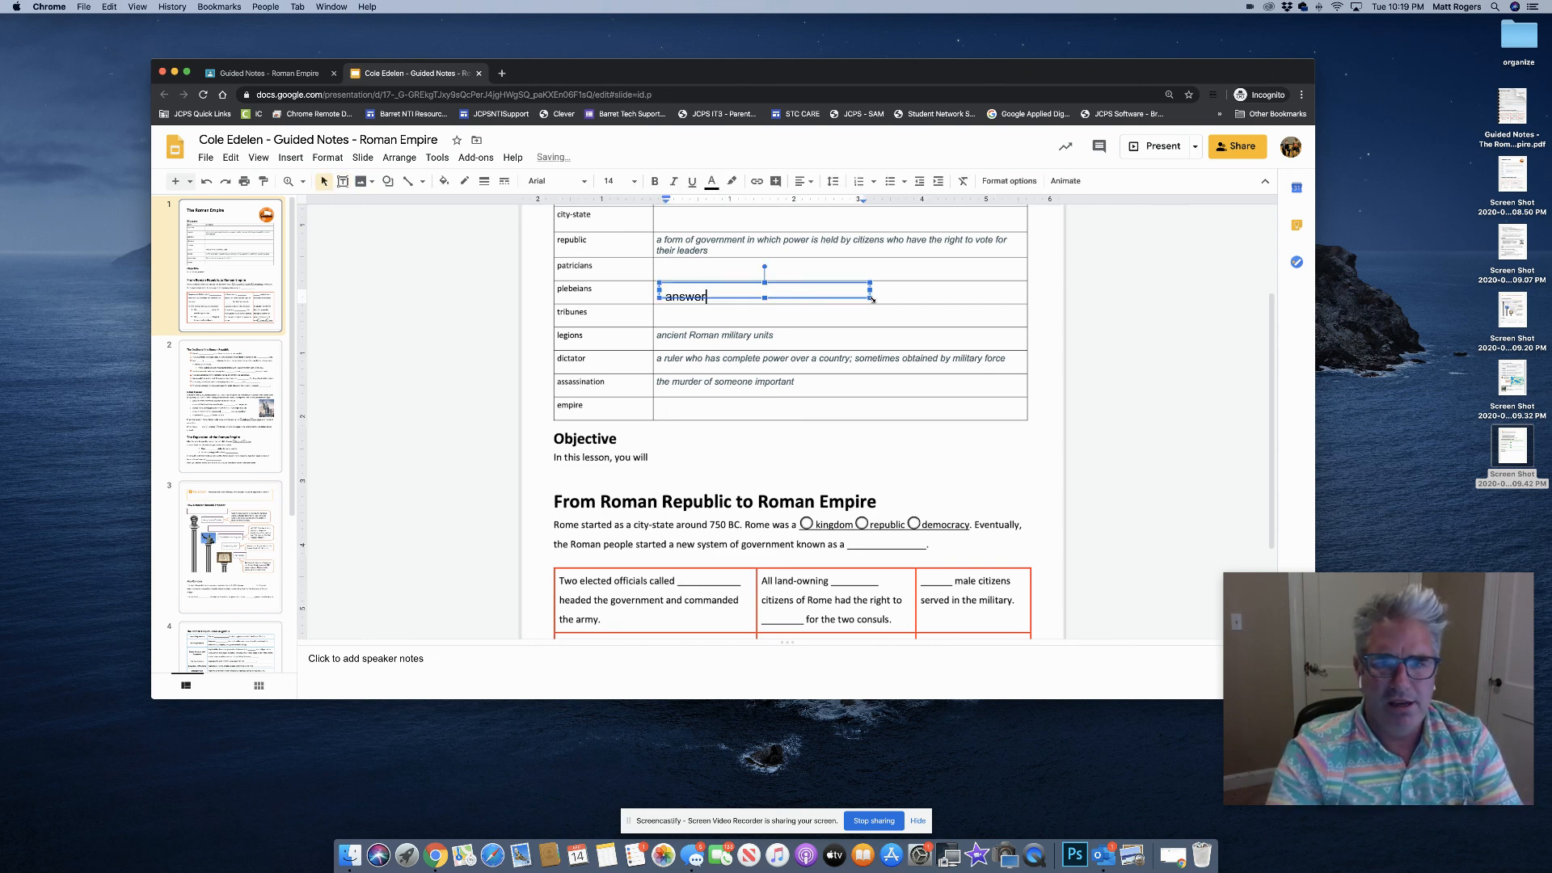
click(804, 326)
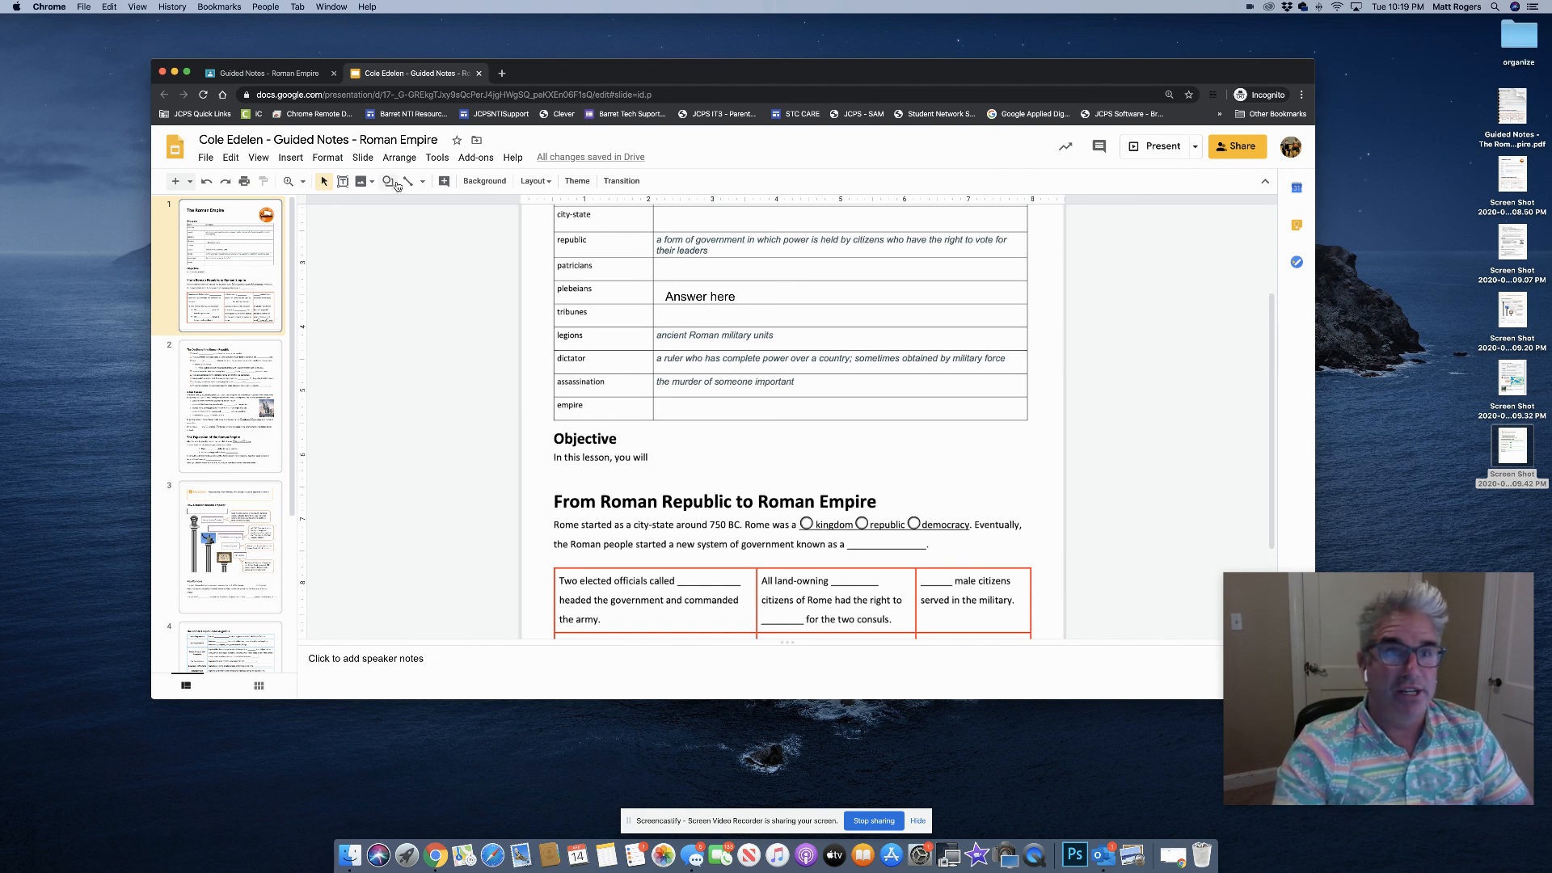
Return to the Guided Notes - Roman Empire assignment in Google Classroom and turn in the student's work
click(274, 78)
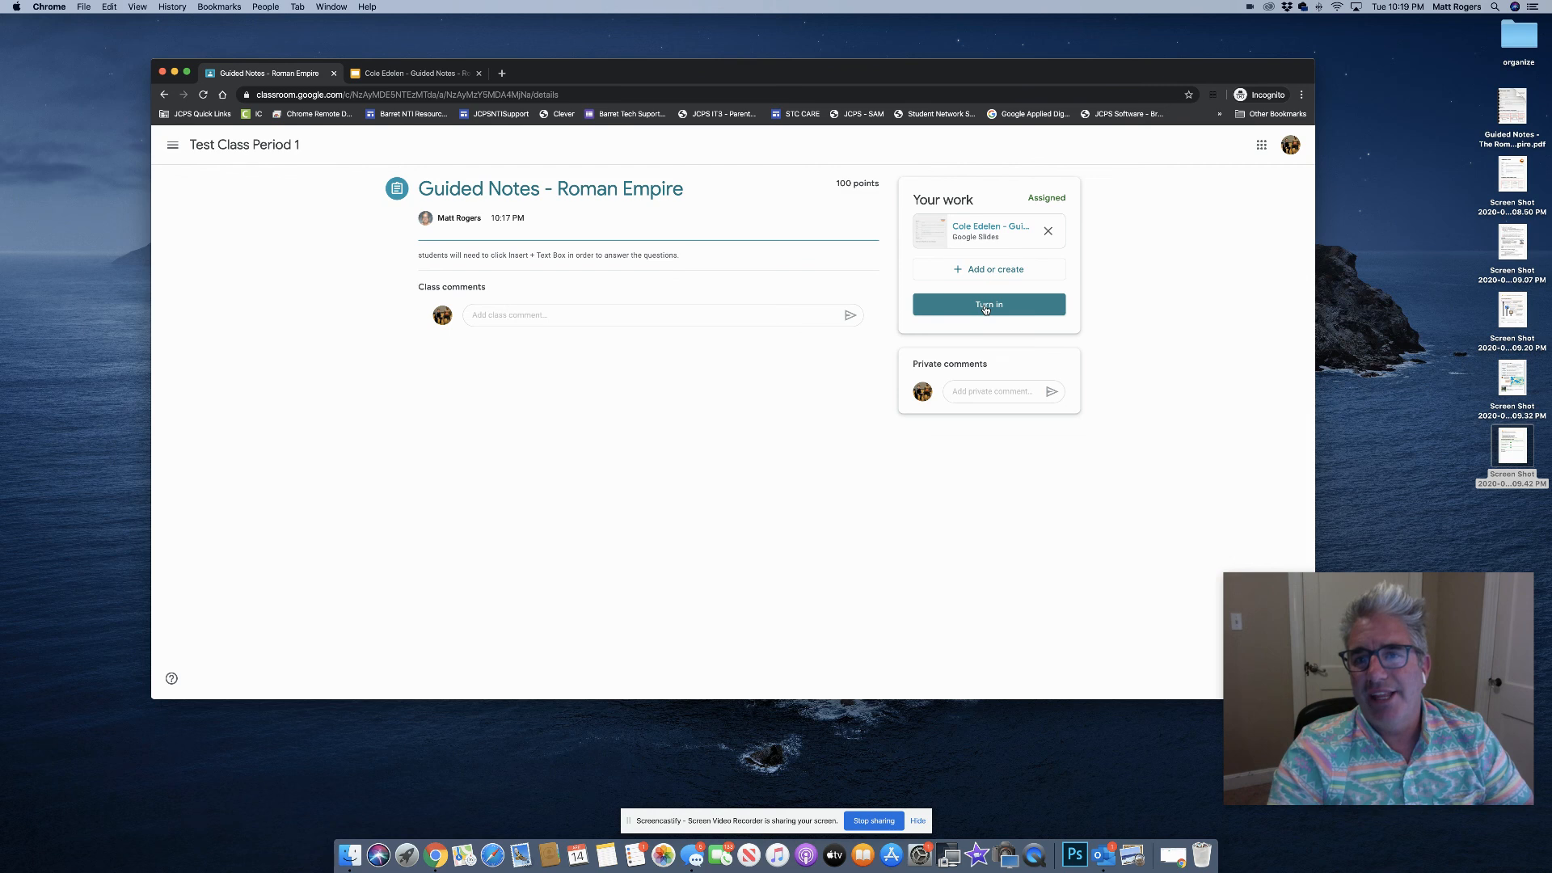
click(1025, 308)
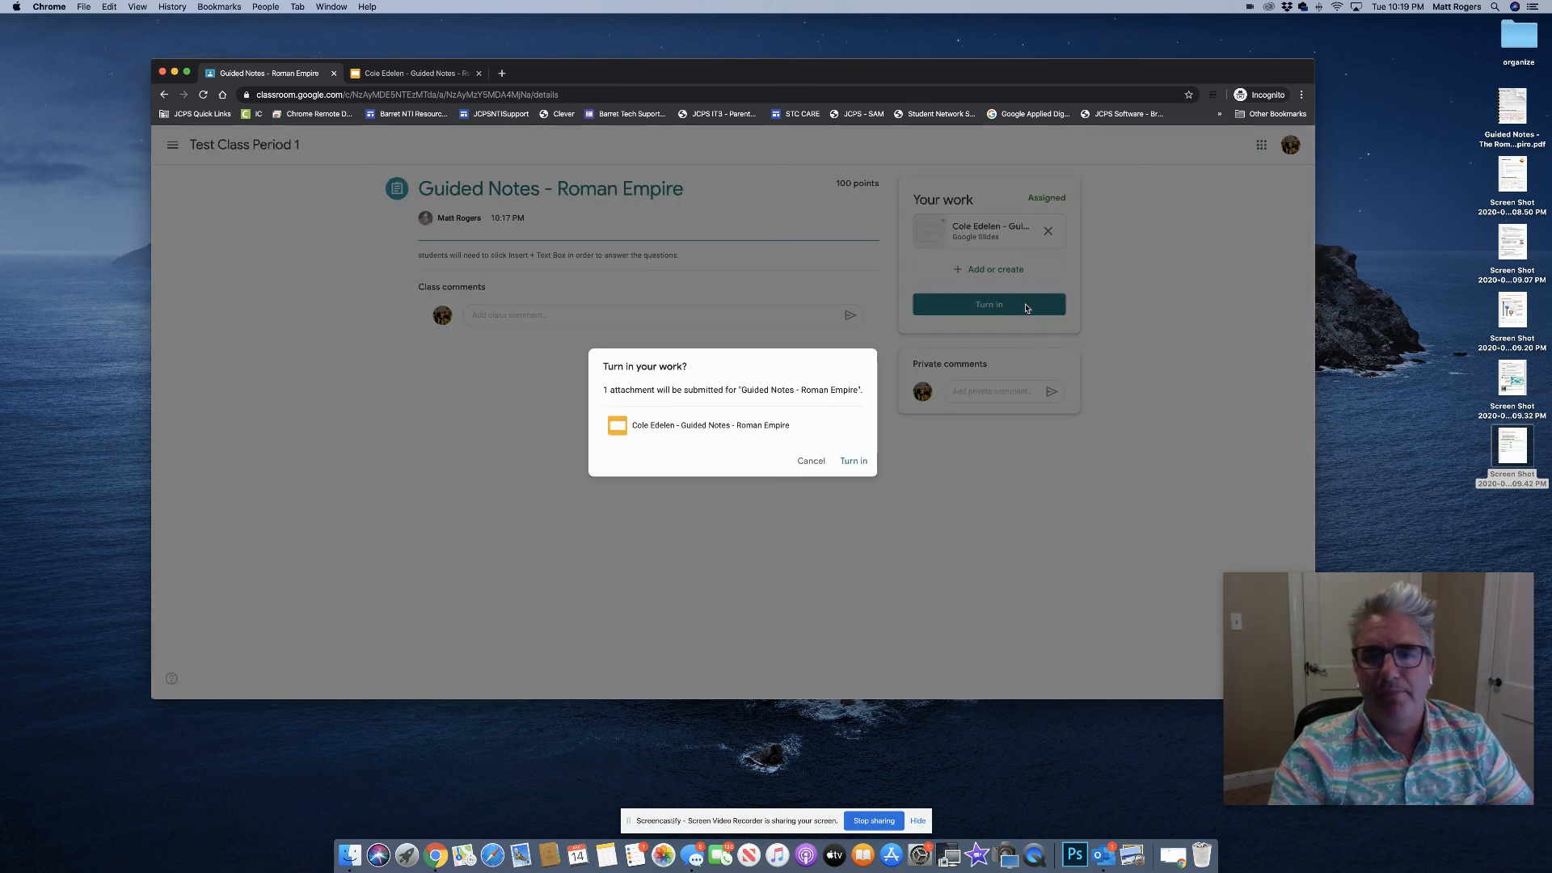
click(855, 462)
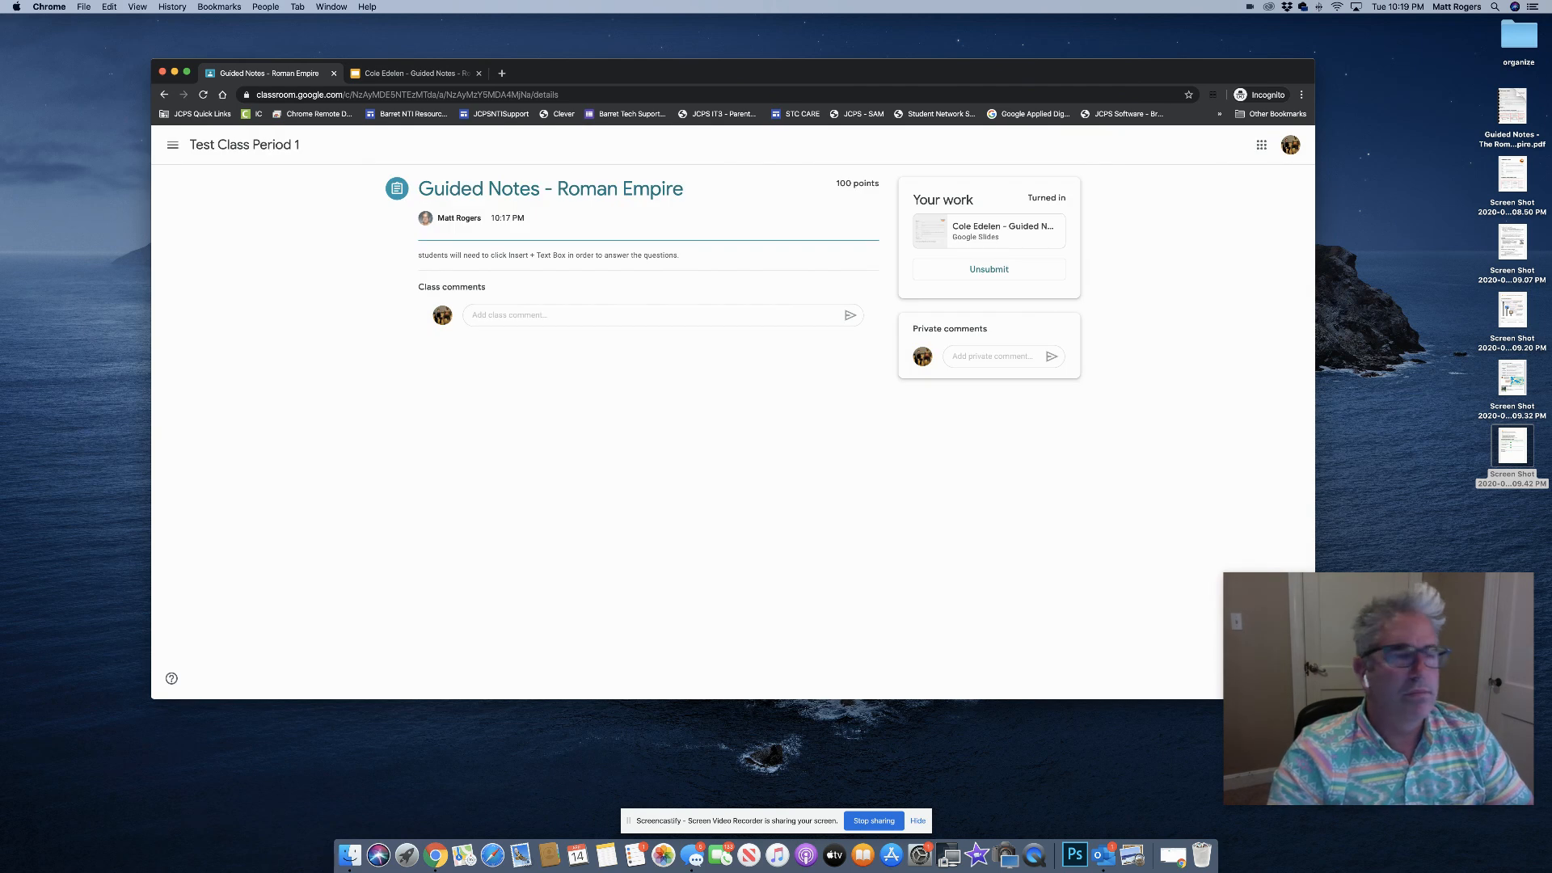
drag(664, 75, 0, 72)
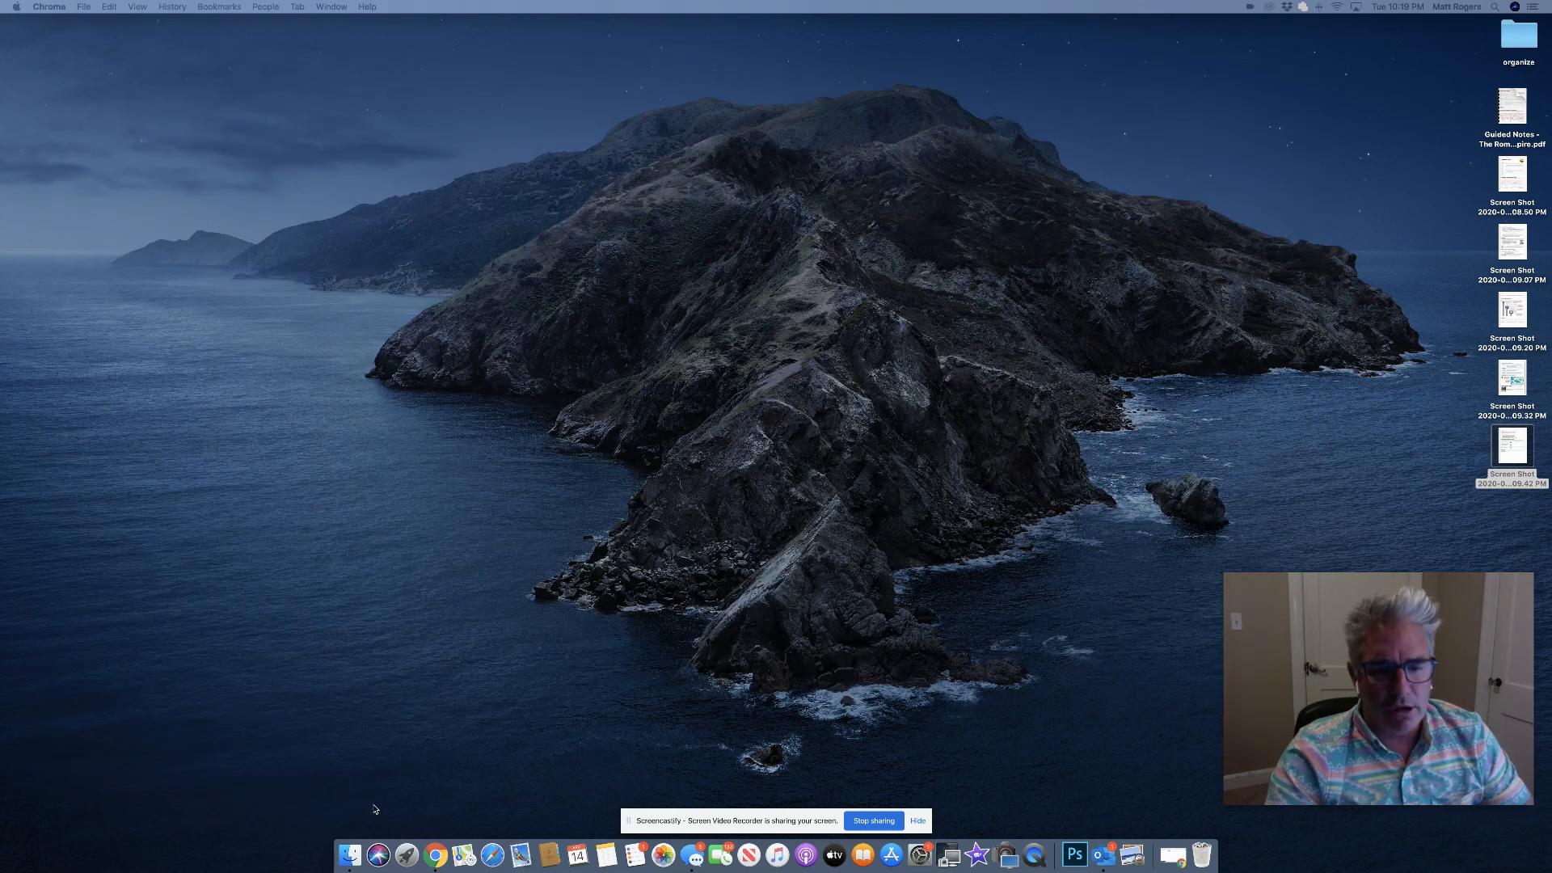
right_click(437, 861)
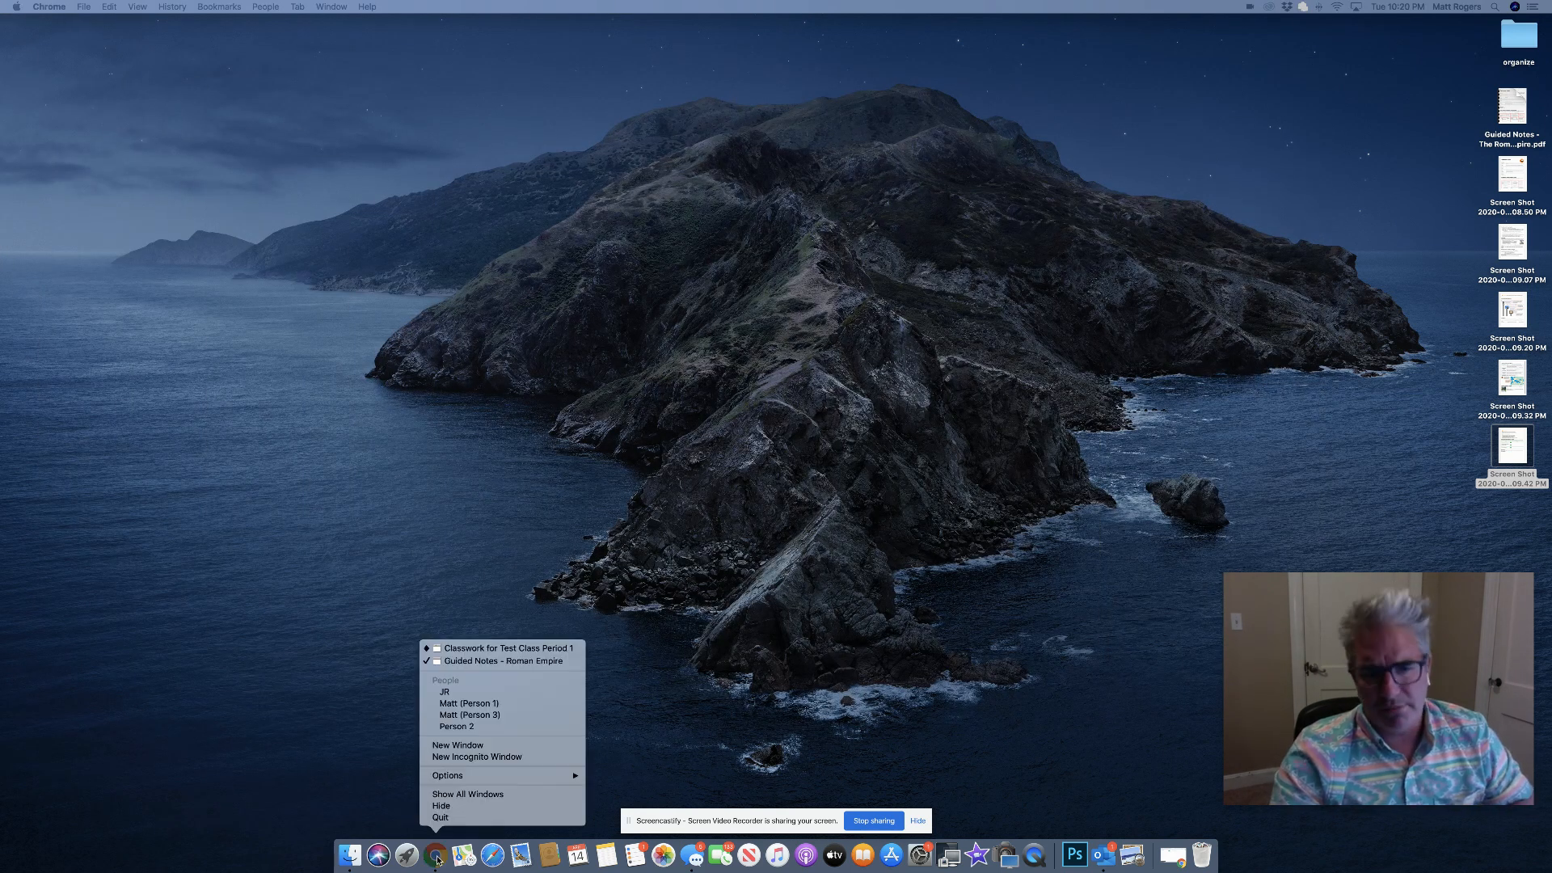
click(482, 662)
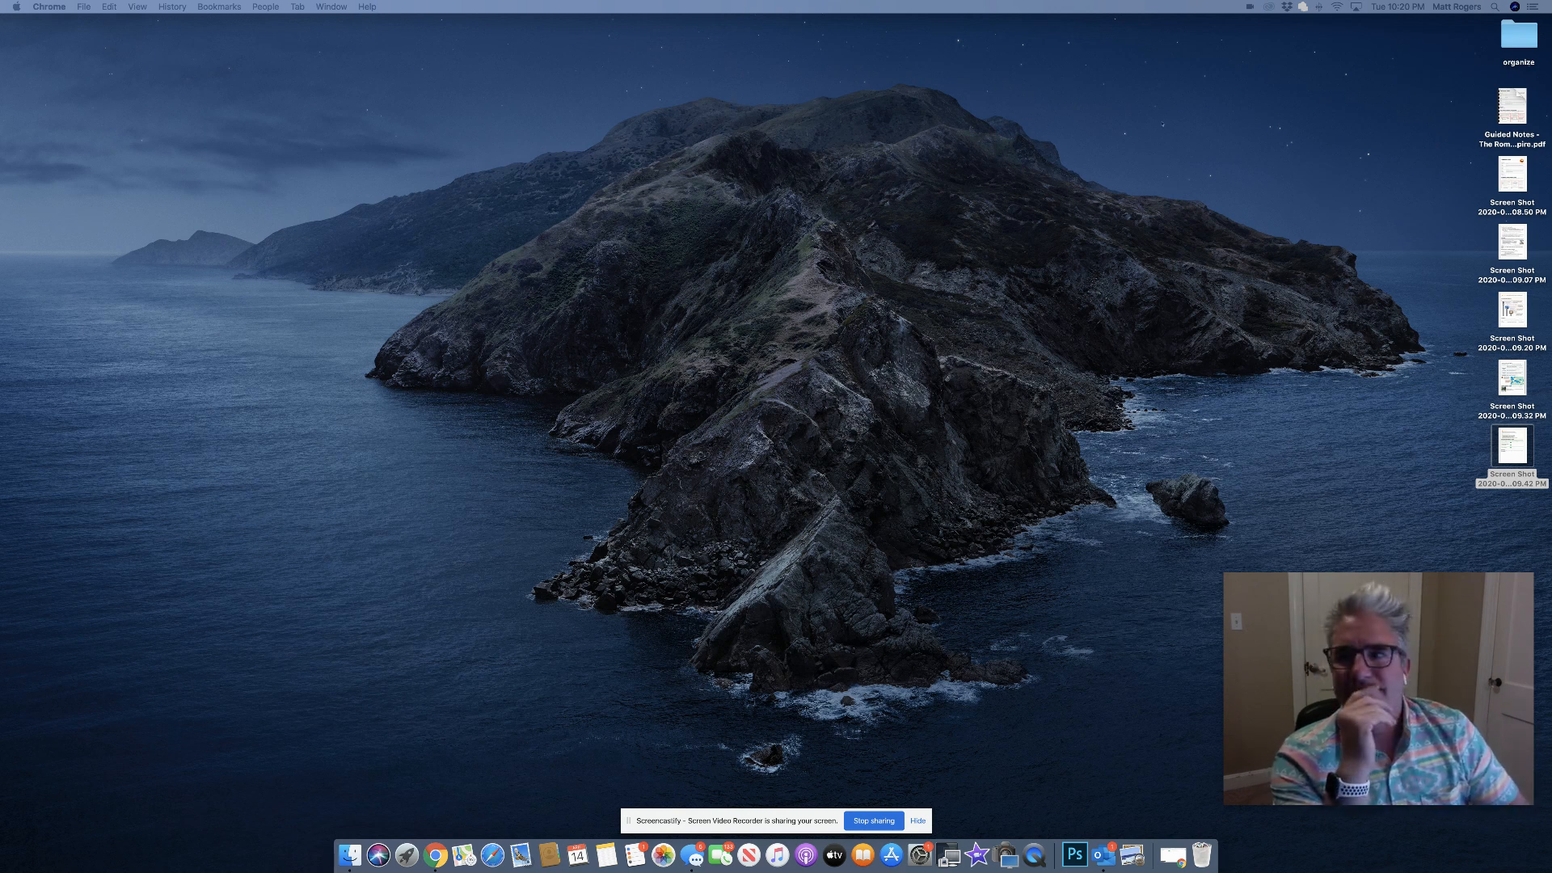
click(1250, 7)
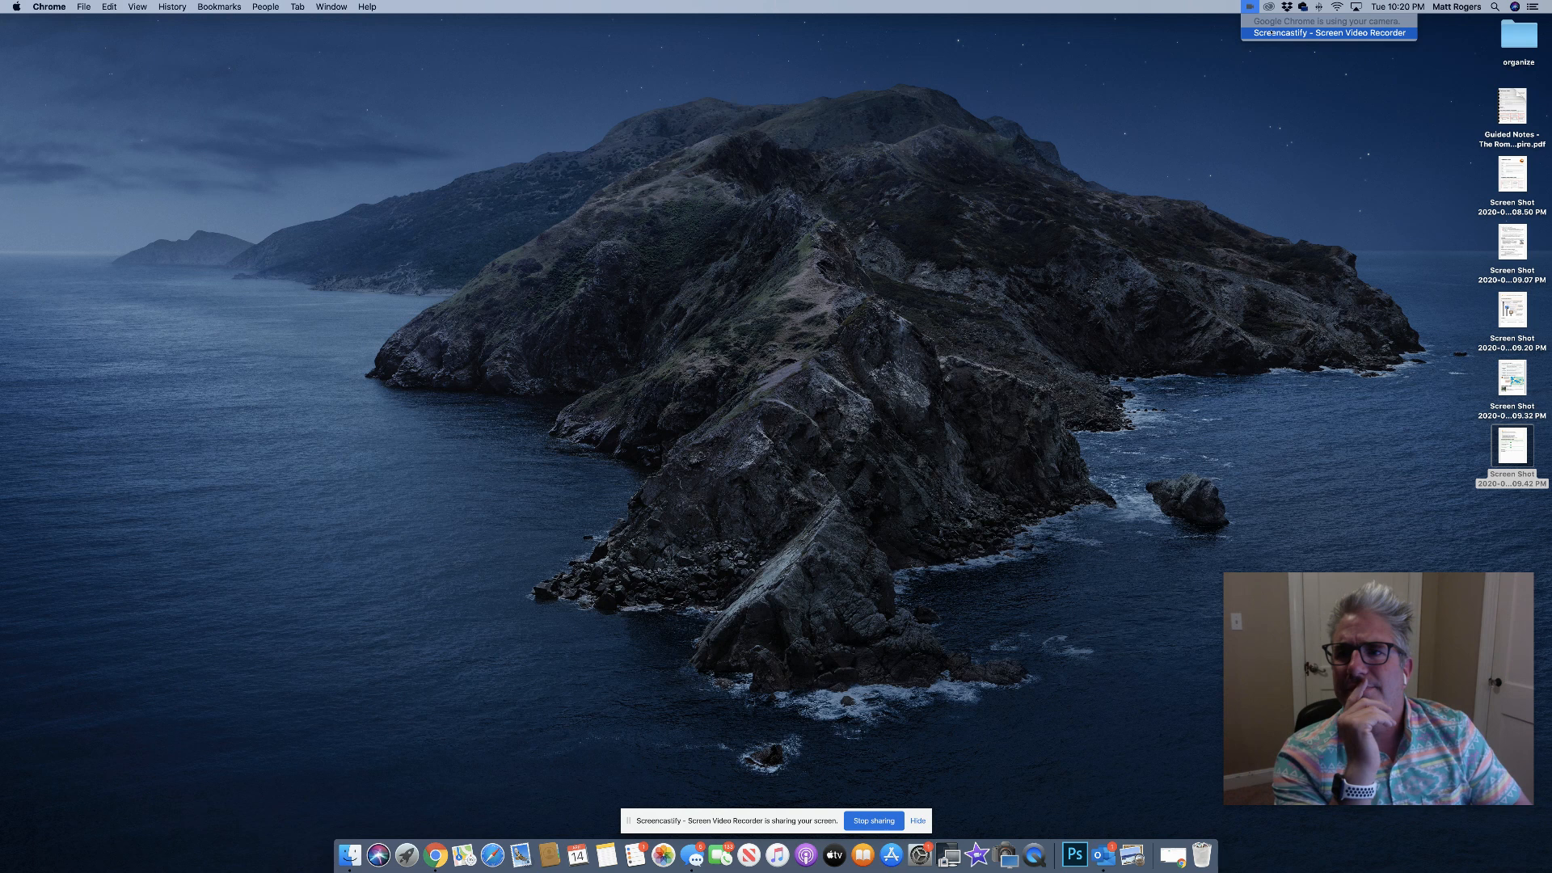
click(1272, 32)
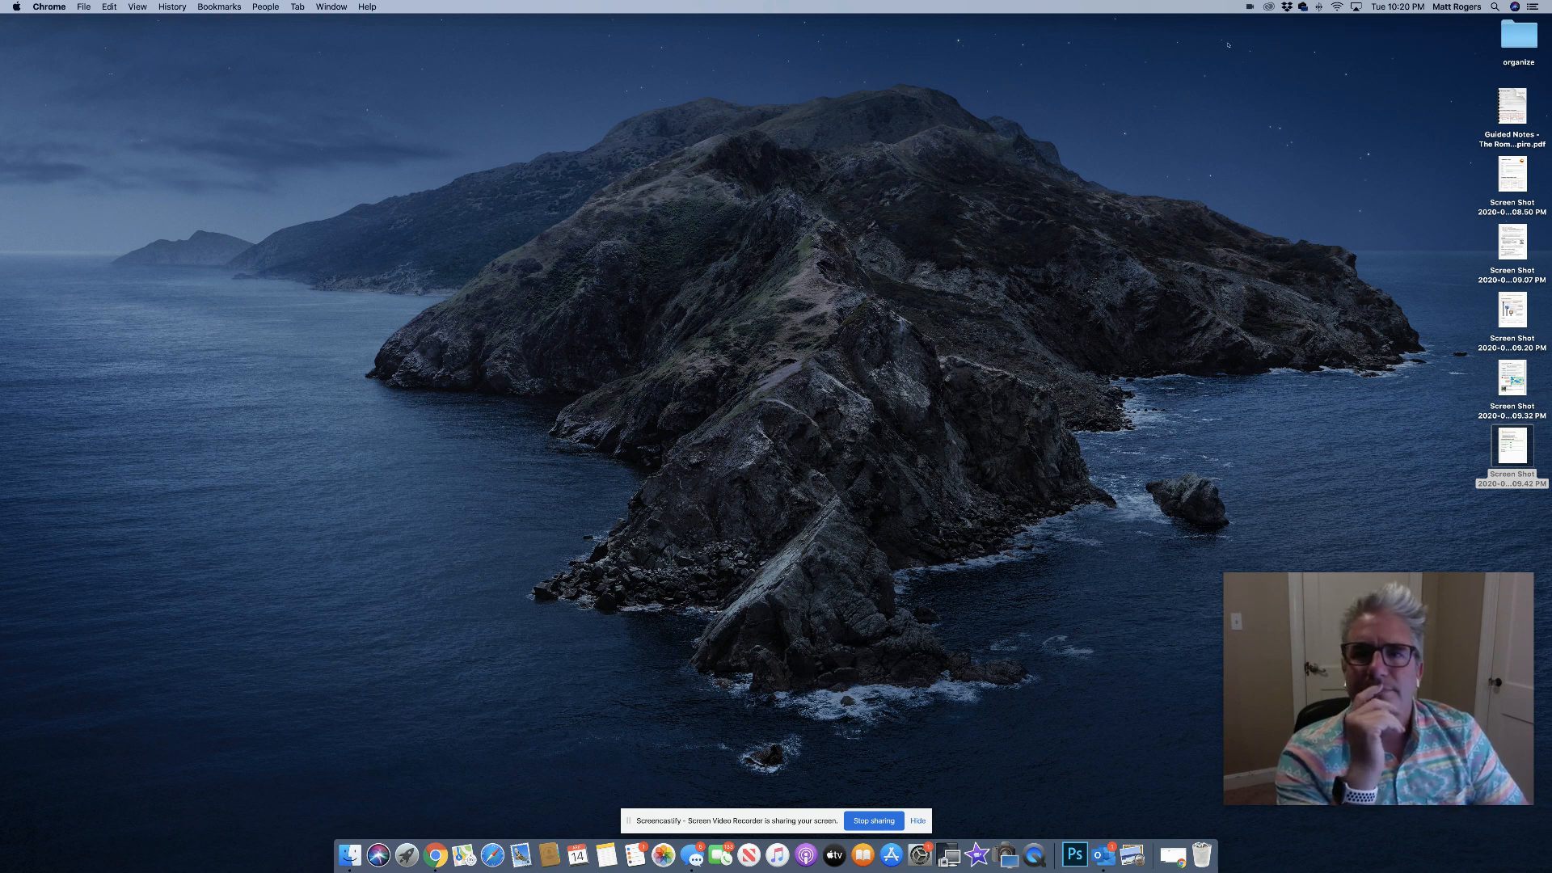